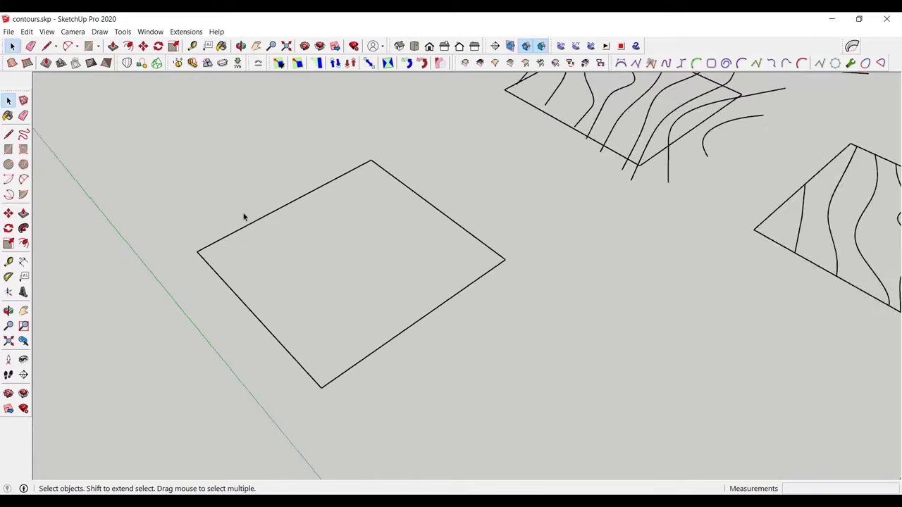
scroll(239, 208, "down", 2)
Create a 1000 mm sandbox grid from scratch across the square's left, top and right corners
scroll(235, 197, "up", 2)
left_click(28, 63)
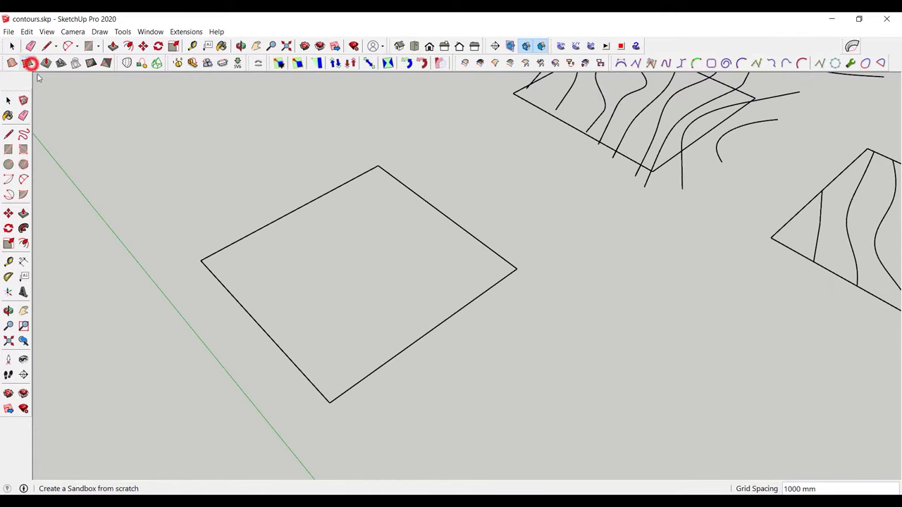
scroll(204, 259, "up", 2)
left_click(199, 262)
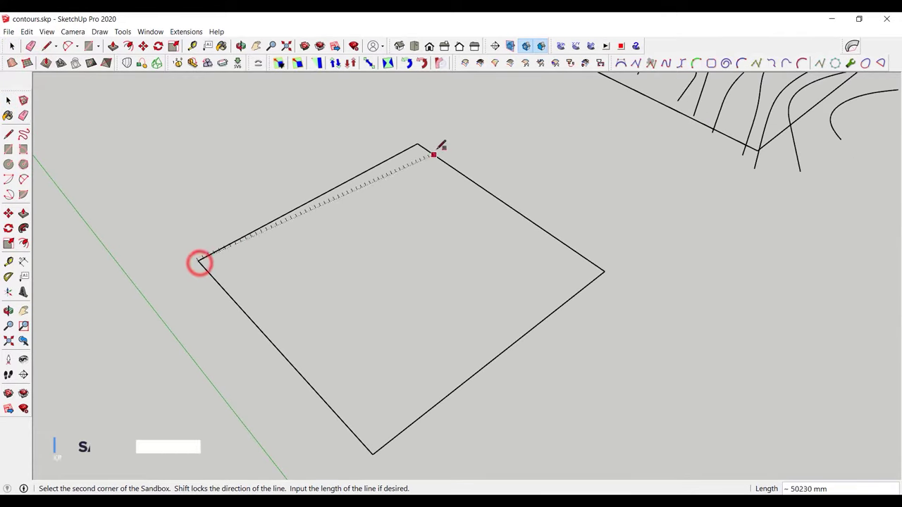
scroll(439, 136, "up", 2)
scroll(433, 136, "up", 1)
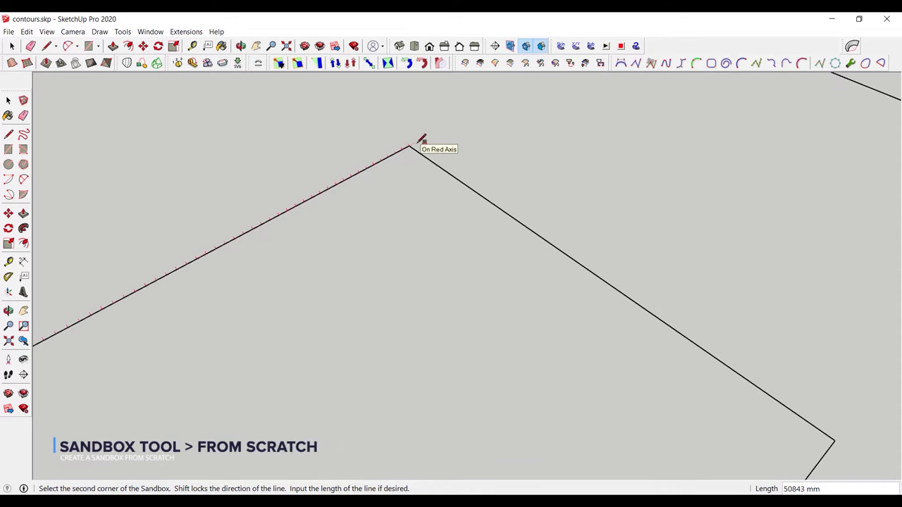
left_click(418, 141)
scroll(493, 190, "down", 3)
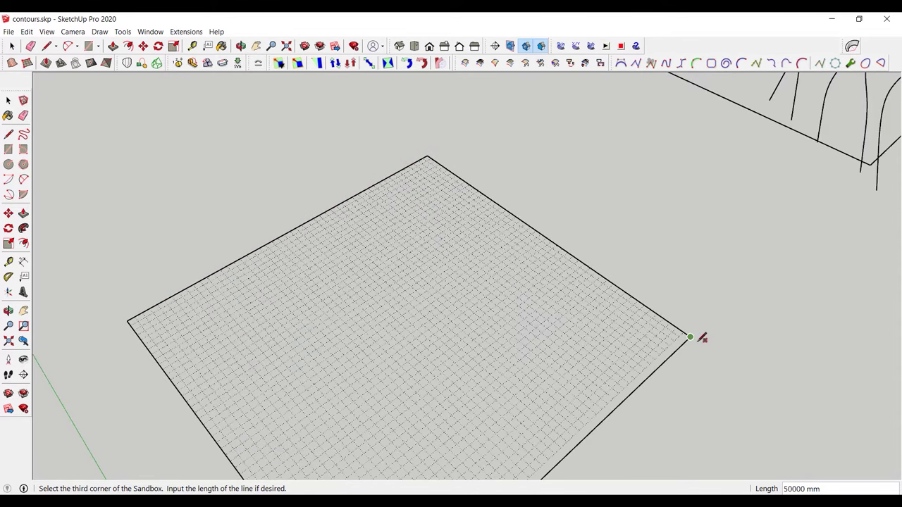
scroll(702, 339, "up", 1)
scroll(711, 329, "up", 1)
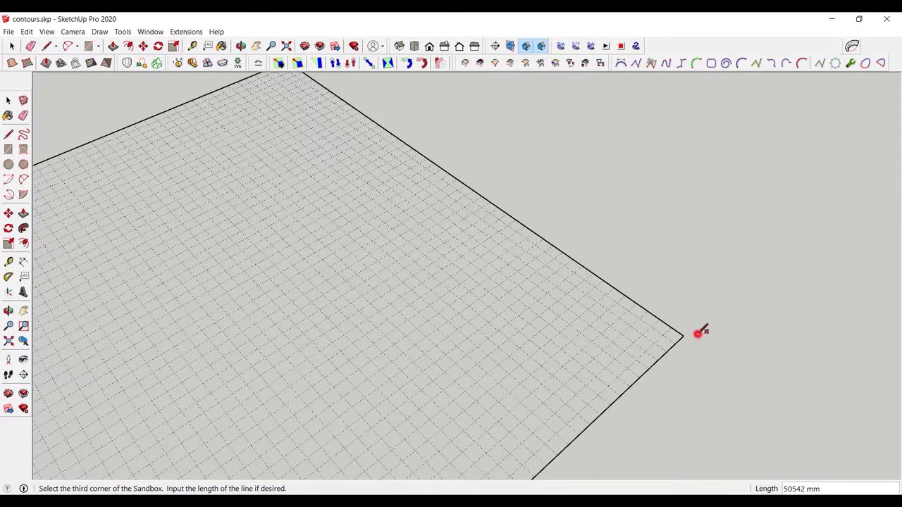
left_click(698, 332)
scroll(599, 328, "down", 3)
scroll(500, 303, "down", 2)
key("space")
scroll(276, 361, "up", 1)
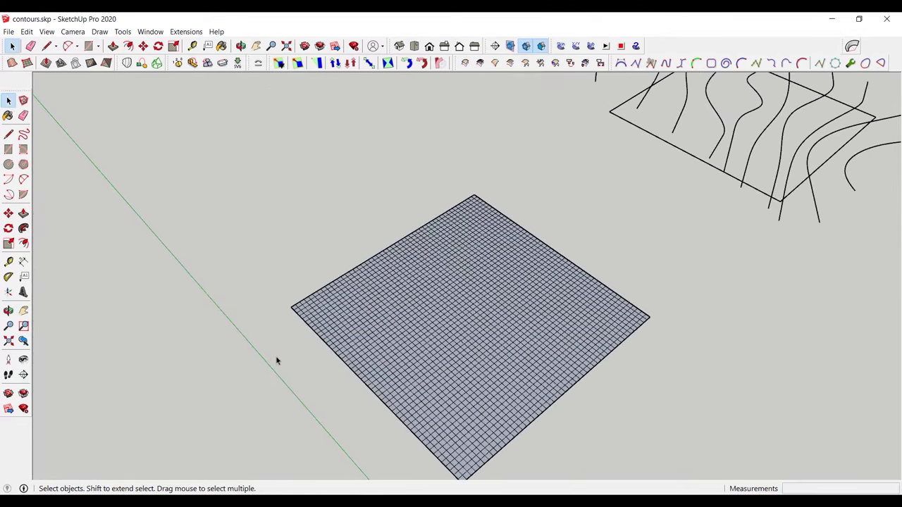
mouse_move(322, 346)
middle_mouse_down()
mouse_move(334, 322)
mouse_move(395, 322)
middle_mouse_up()
Use Smoove at 20000 mm radius to raise hills at the grid's left corner, back and centre
left_click(46, 63)
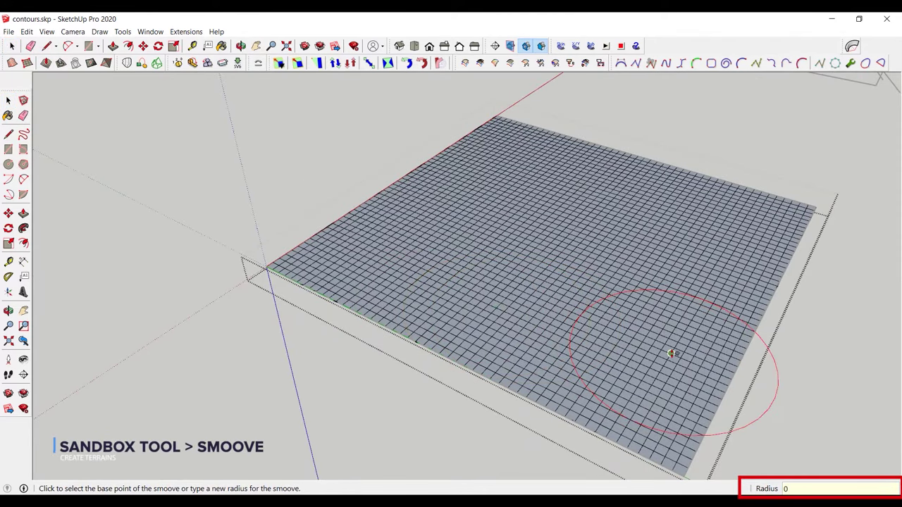
type("20000")
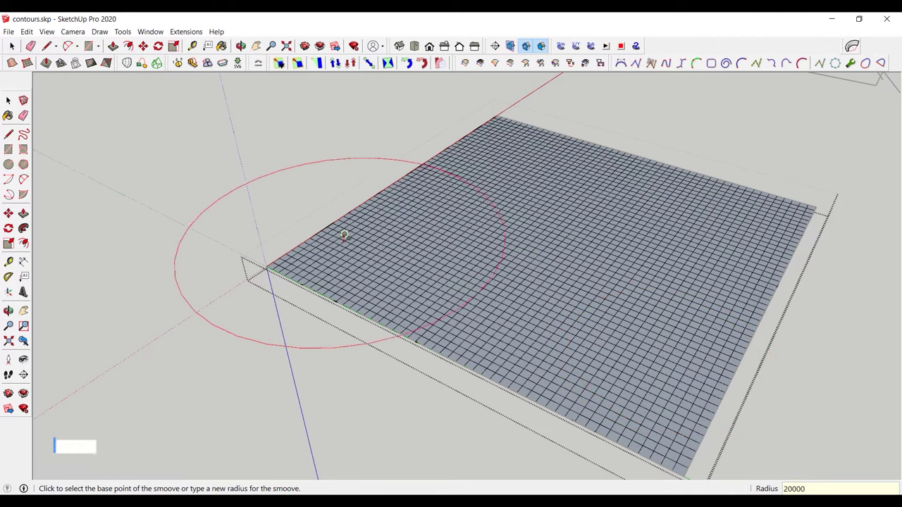
left_click(372, 255)
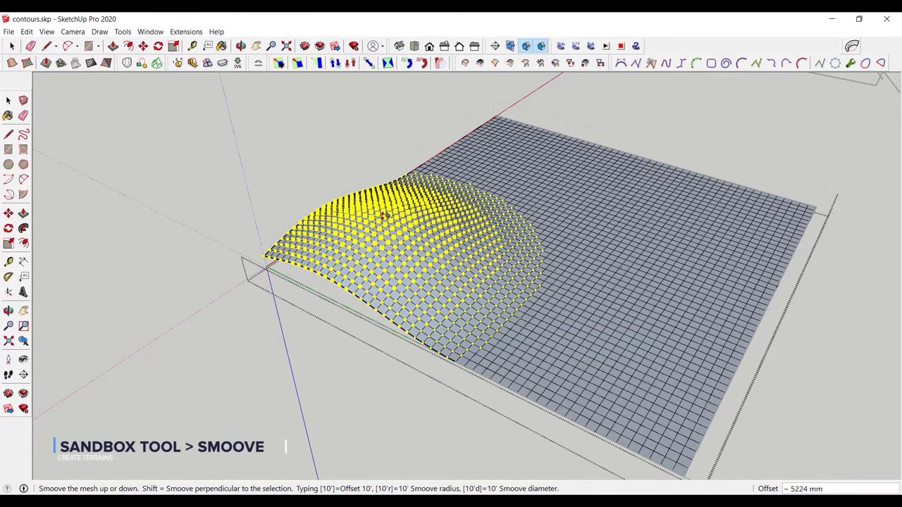
left_click(383, 213)
left_click(508, 171)
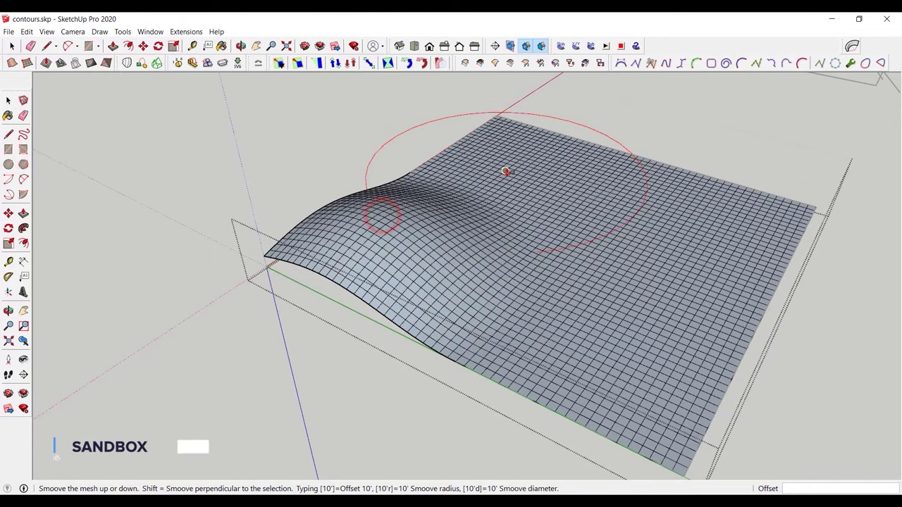
left_click(527, 139)
left_click(443, 199)
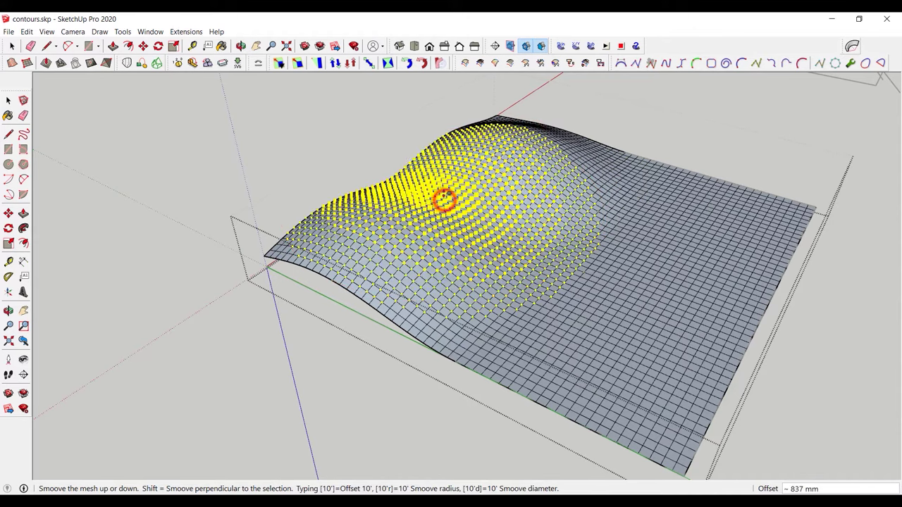
left_click(442, 194)
Smoove the front middle, front-right corner, right side and back-right edge of the mesh
left_click(573, 299)
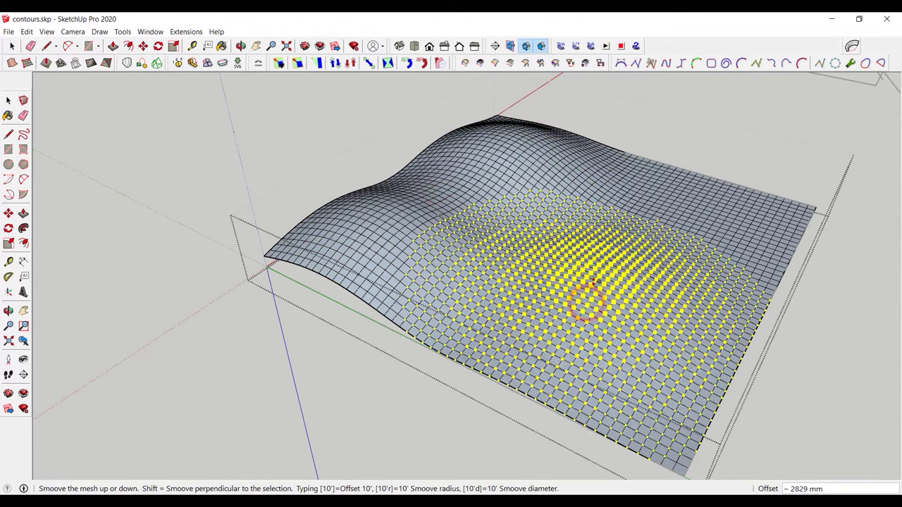
left_click(598, 261)
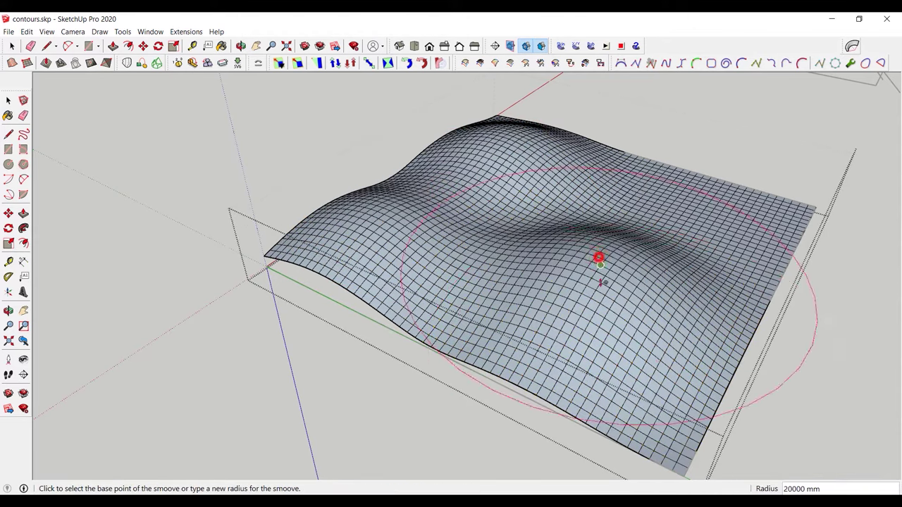
left_click(676, 455)
left_click(687, 399)
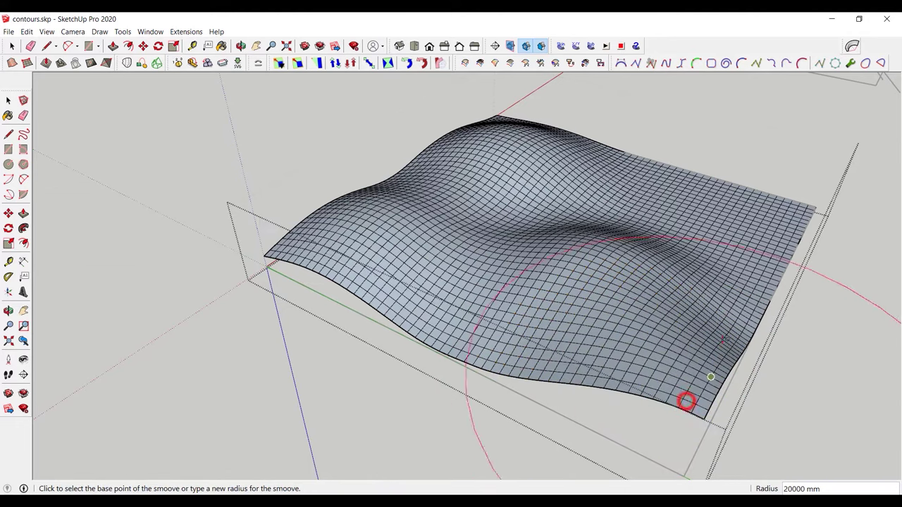
left_click(748, 263)
left_click(745, 236)
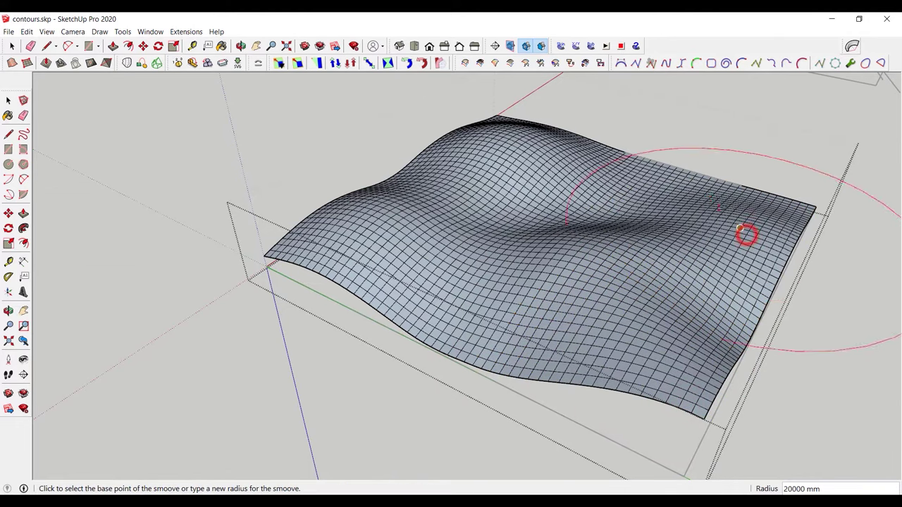
left_click(703, 185)
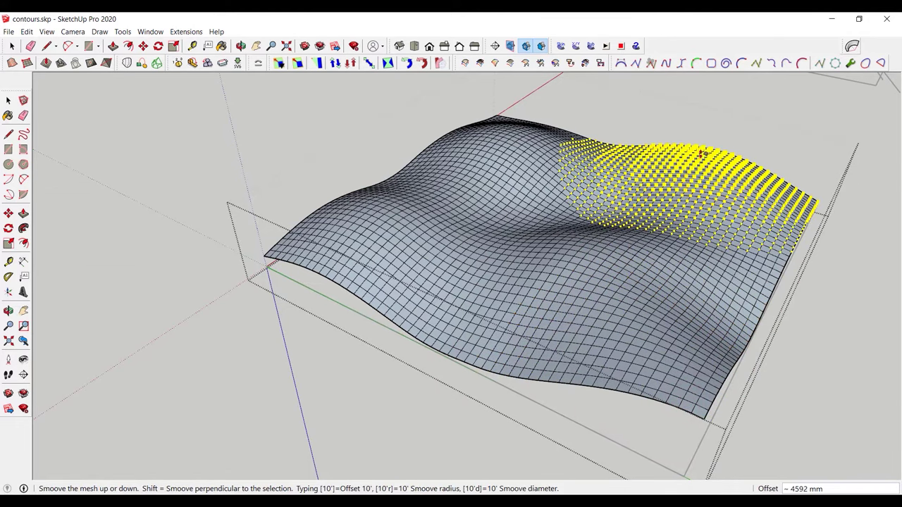
left_click(704, 139)
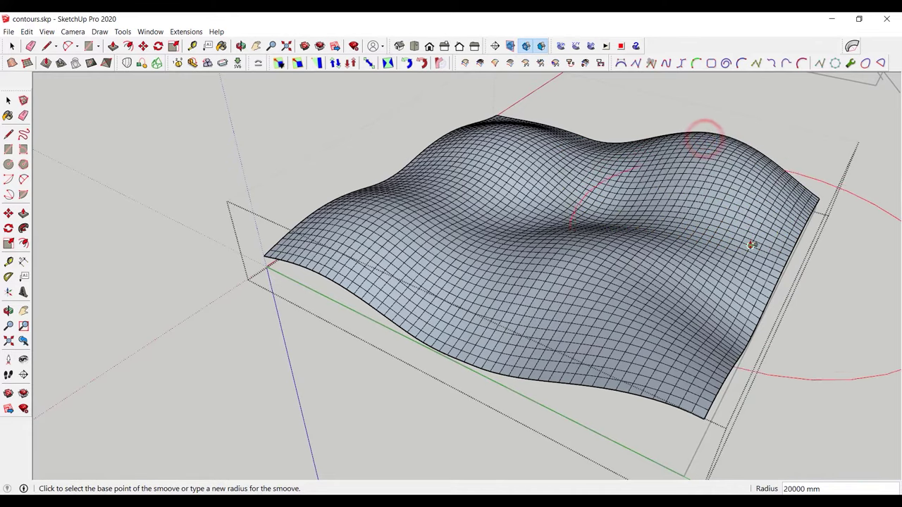
left_click(751, 245)
key("Escape")
key("space")
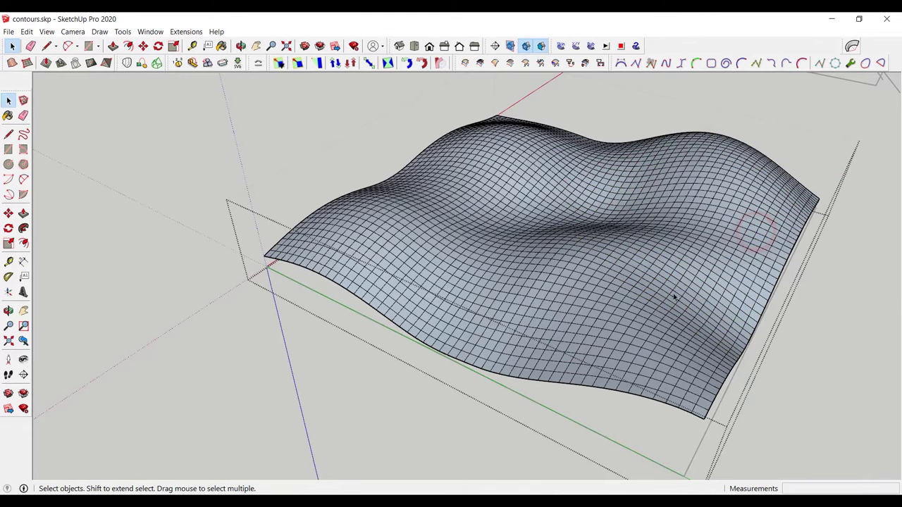
mouse_move(675, 297)
middle_mouse_down()
mouse_move(564, 306)
mouse_move(354, 296)
mouse_move(195, 276)
mouse_move(501, 329)
mouse_move(622, 318)
mouse_move(735, 285)
mouse_move(469, 376)
middle_mouse_up()
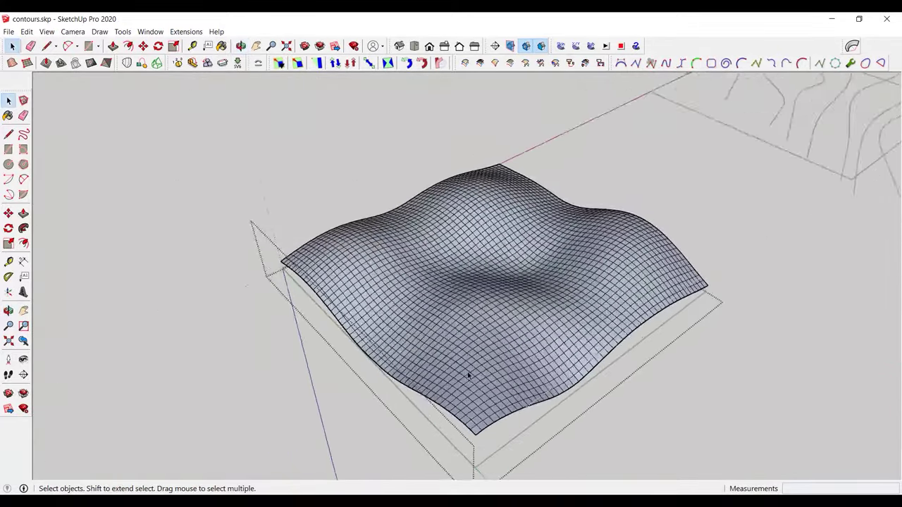
View the contour drawings from above and window-select the wavy contour lines
scroll(630, 399, "down", 3)
middle_click_drag(630, 399, 298, 143)
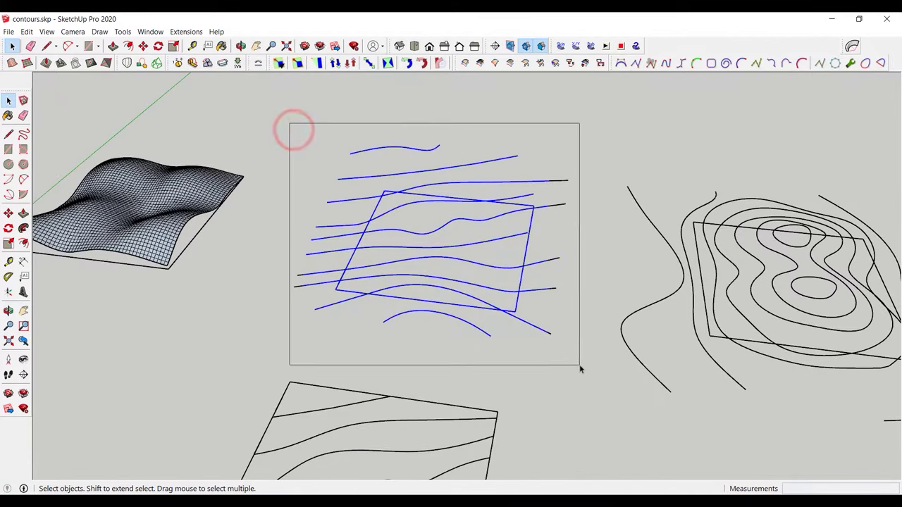
left_click_drag(491, 360, 583, 369)
scroll(519, 286, "up", 2)
scroll(525, 281, "up", 1)
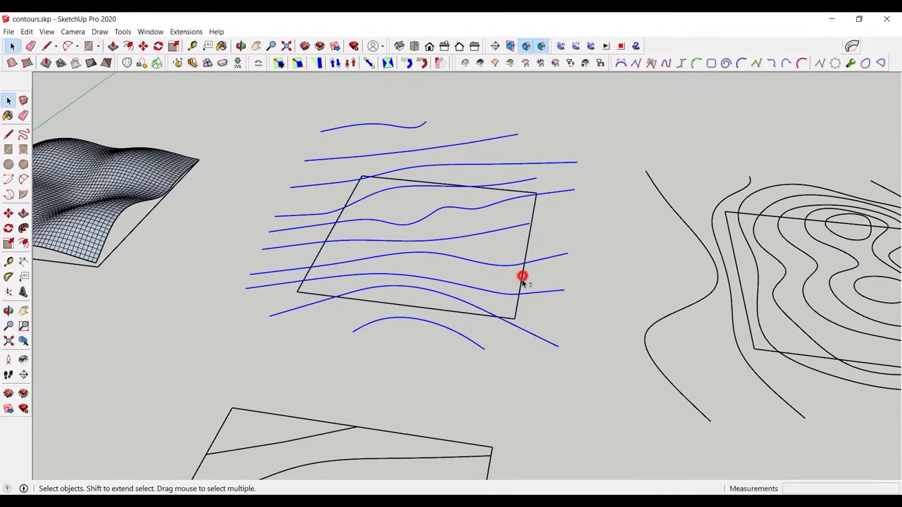
mouse_move(360, 256)
middle_mouse_down()
mouse_move(500, 214)
mouse_move(512, 143)
mouse_move(393, 246)
mouse_move(339, 241)
middle_mouse_up()
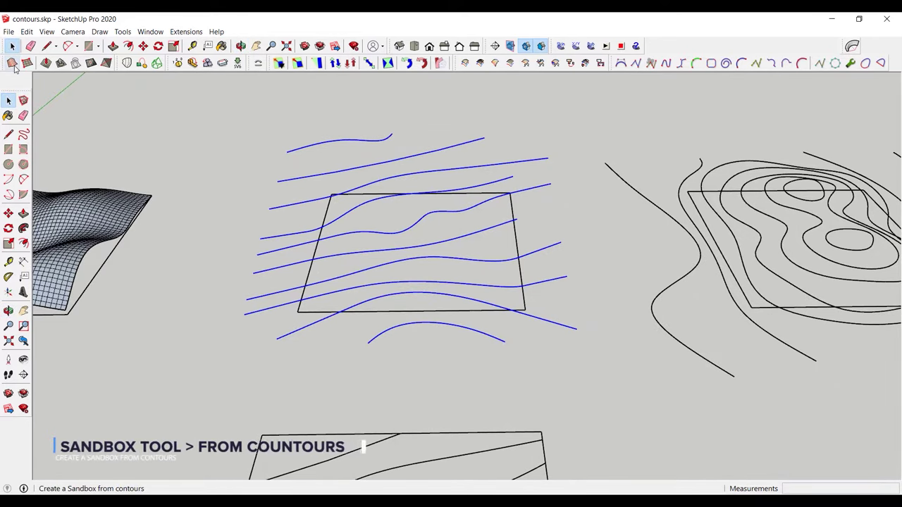
Generate a terrain surface from the selected contour lines with Sandbox From Contours
left_click(13, 64)
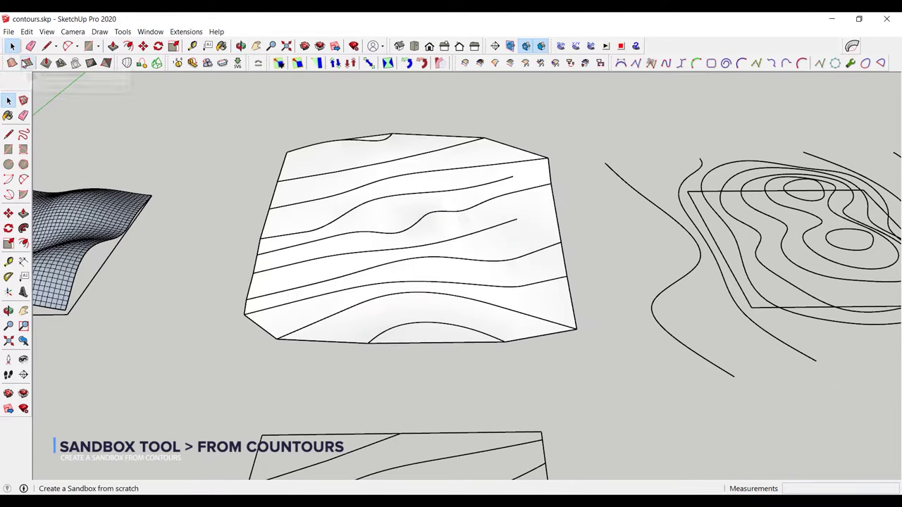
mouse_move(276, 208)
middle_mouse_down()
mouse_move(363, 251)
mouse_move(540, 184)
mouse_move(575, 84)
mouse_move(468, 134)
mouse_move(461, 204)
mouse_move(600, 201)
mouse_move(581, 204)
middle_mouse_up()
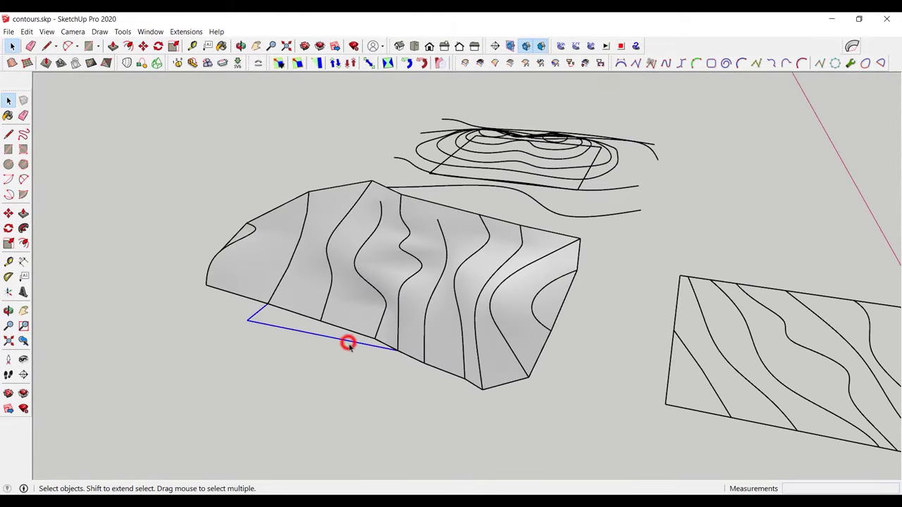
mouse_move(348, 343)
middle_mouse_down()
mouse_move(383, 322)
mouse_move(385, 294)
mouse_move(371, 306)
mouse_move(374, 322)
mouse_move(272, 339)
middle_mouse_up()
Move the flat rectangle straight up the blue axis to sit above the terrain
key("m")
left_click(271, 336)
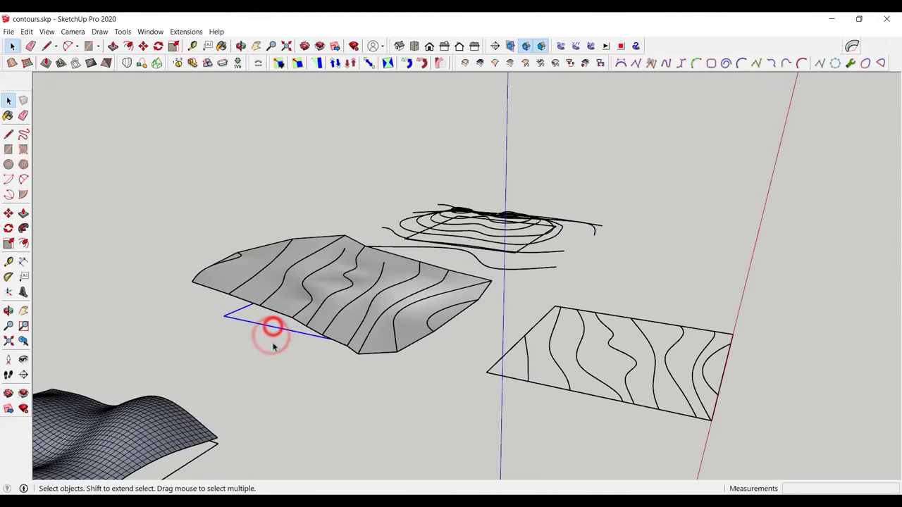
scroll(274, 345, "up", 2)
key("m")
left_click_drag(282, 374, 280, 302)
mouse_move(280, 302)
middle_mouse_down()
mouse_move(268, 215)
mouse_move(375, 357)
middle_mouse_up()
left_click(274, 208)
key("space")
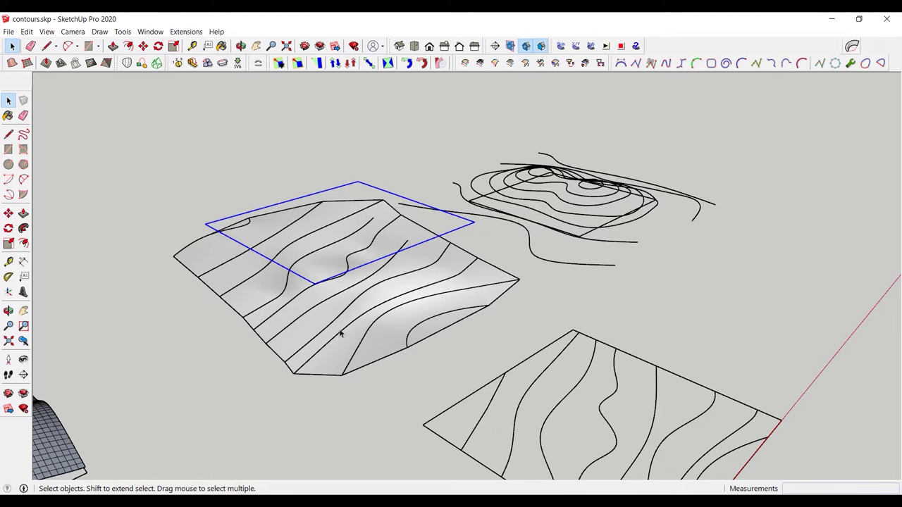
mouse_move(340, 334)
middle_mouse_down()
mouse_move(340, 302)
mouse_move(362, 312)
middle_mouse_up()
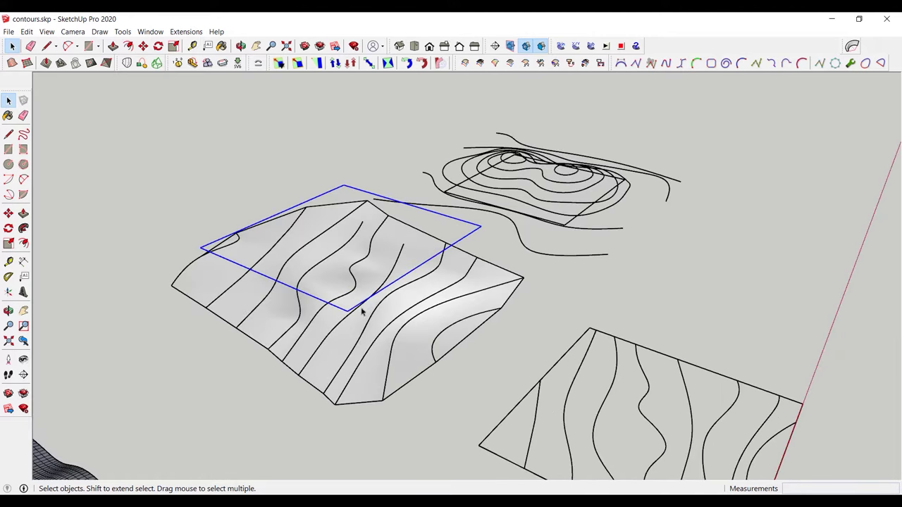
Attempt to drape the rectangle onto the contoured terrain, then select the terrain group
left_click(73, 65)
left_click(292, 328)
left_click(276, 325)
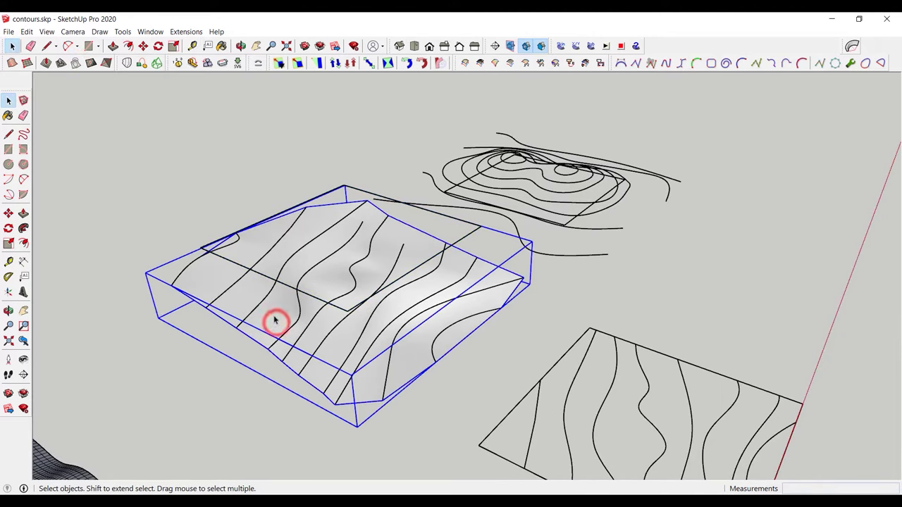
middle_click_drag(263, 302, 242, 342)
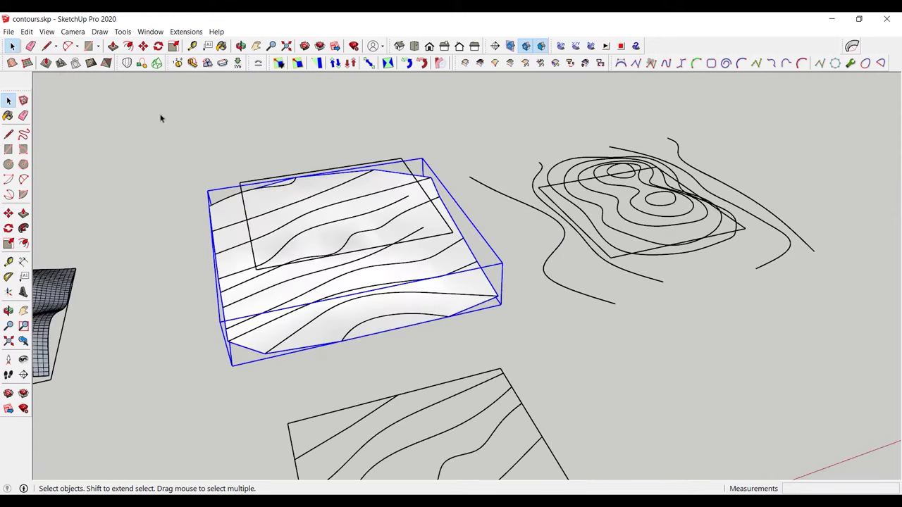
left_click_drag(154, 101, 475, 383)
middle_click_drag(327, 267, 272, 293)
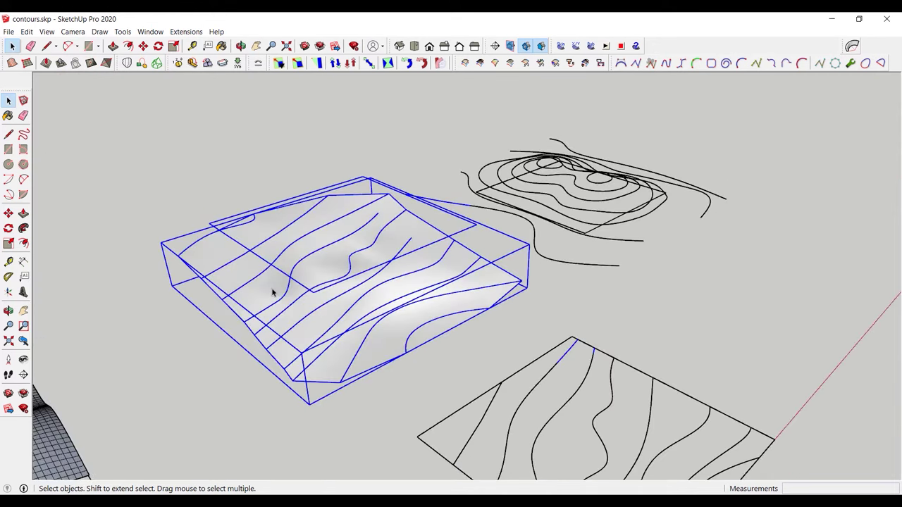
right_click(284, 291)
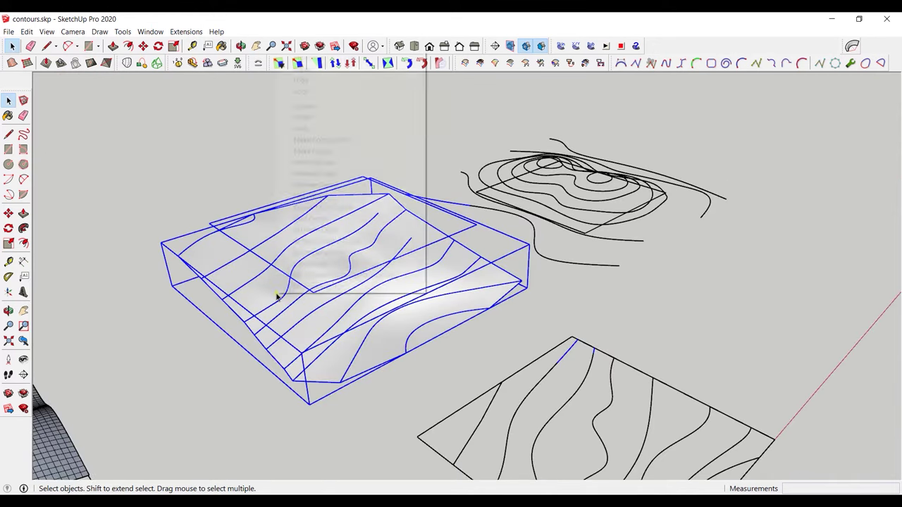
left_click(236, 285)
middle_click_drag(236, 285, 227, 277)
left_click_drag(147, 148, 449, 322)
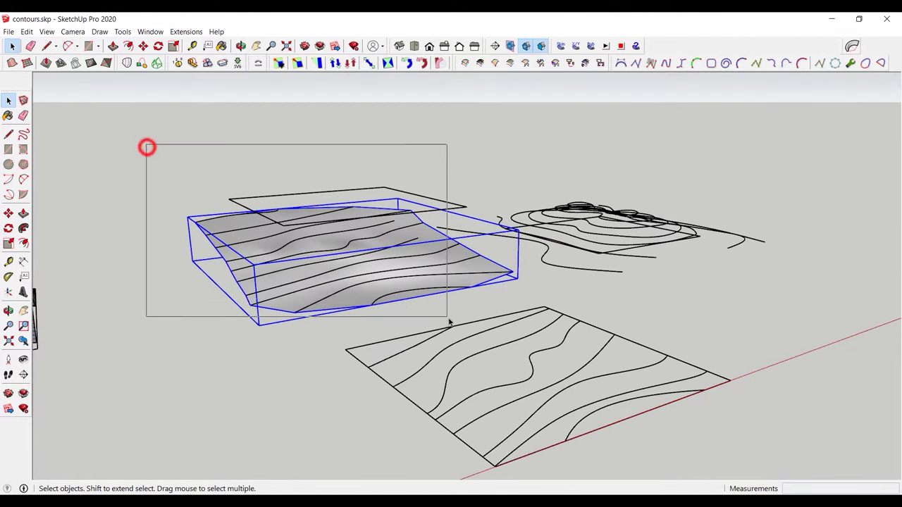
Explode the terrain group's inner mesh, exit the group, and select terrain and rectangle
double_click(291, 297)
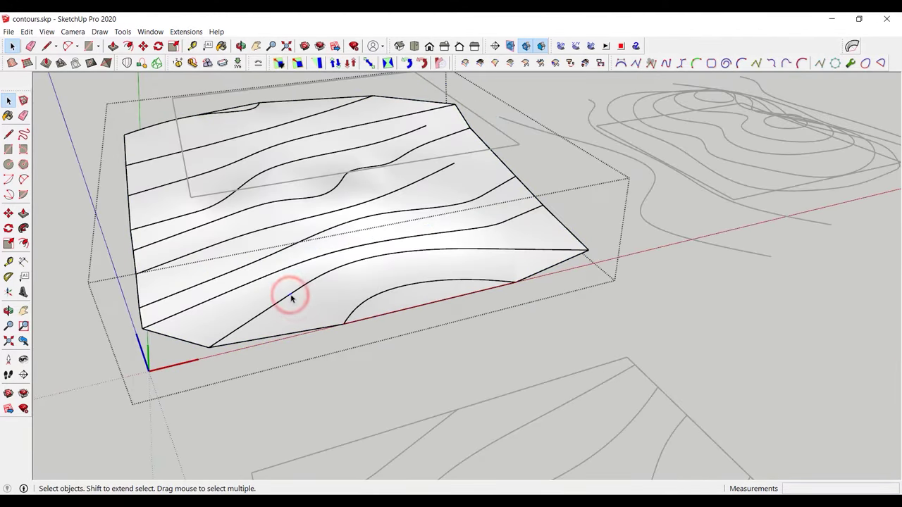
left_click(298, 303)
right_click(297, 303)
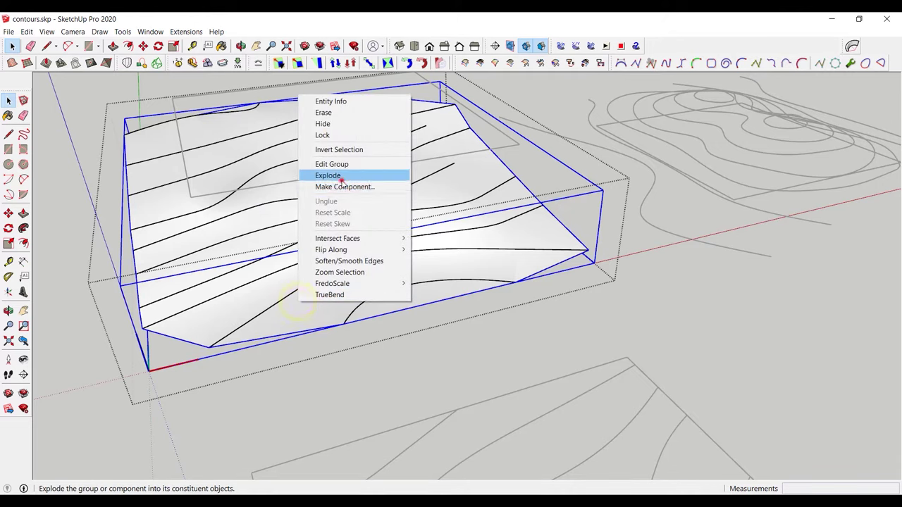
left_click(342, 181)
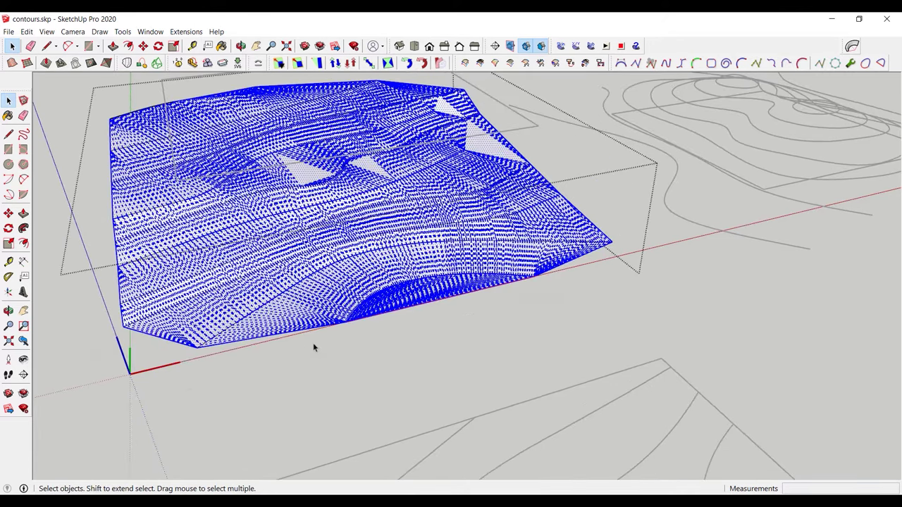
left_click(314, 346)
mouse_move(316, 350)
middle_mouse_down()
mouse_move(324, 306)
mouse_move(414, 261)
mouse_move(332, 252)
mouse_move(176, 332)
middle_mouse_up()
left_click(176, 340)
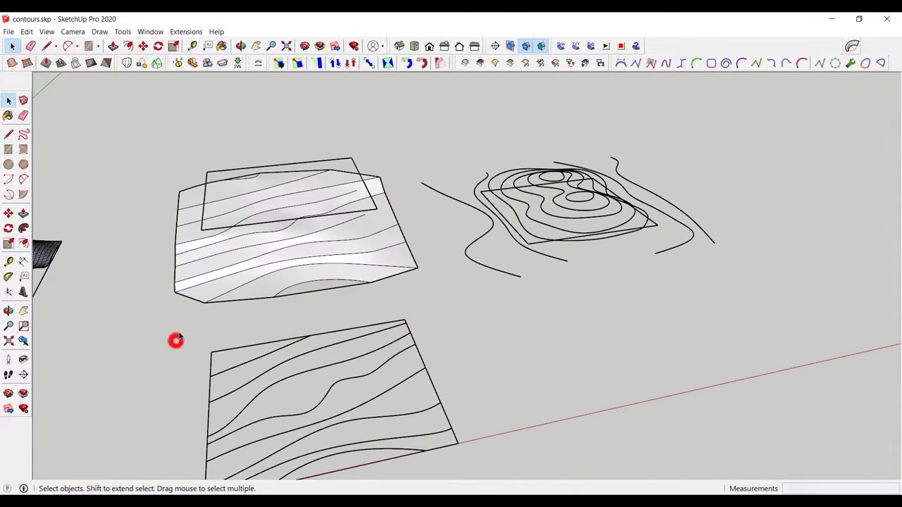
left_click(212, 231)
left_click(212, 228)
Drape the rectangle outline onto the terrain surface
left_click(76, 63)
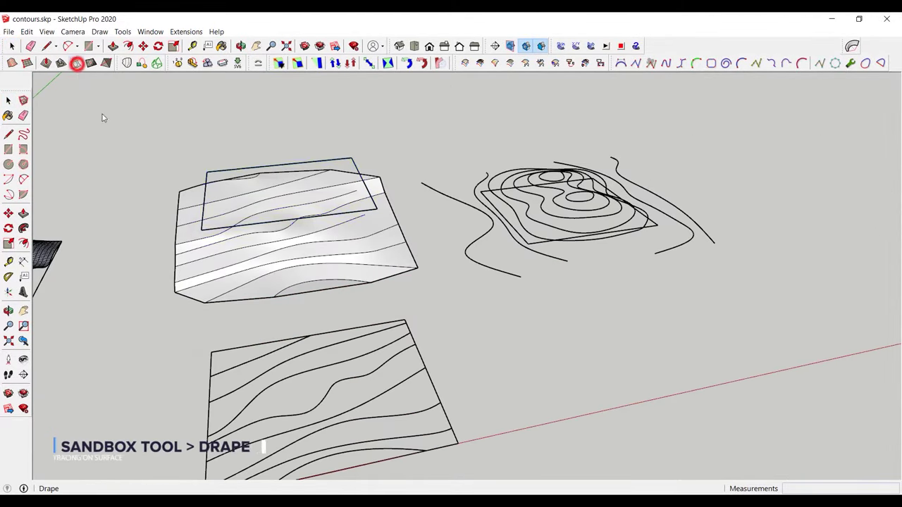
left_click(191, 245)
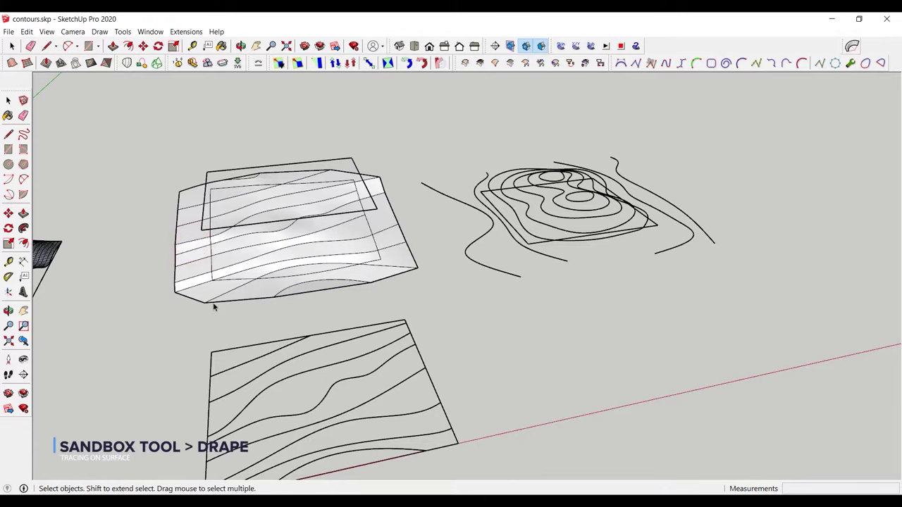
middle_click_drag(214, 306, 286, 346)
Inside the terrain group, select every border strip outside the draped outline and delete them
double_click(285, 224)
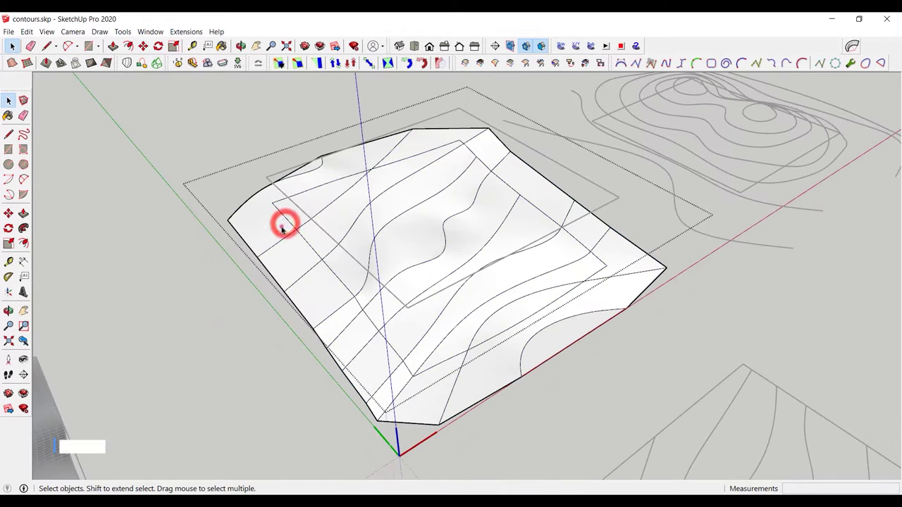
left_click(282, 228)
left_click(298, 264, "shift")
left_click(405, 151, "shift")
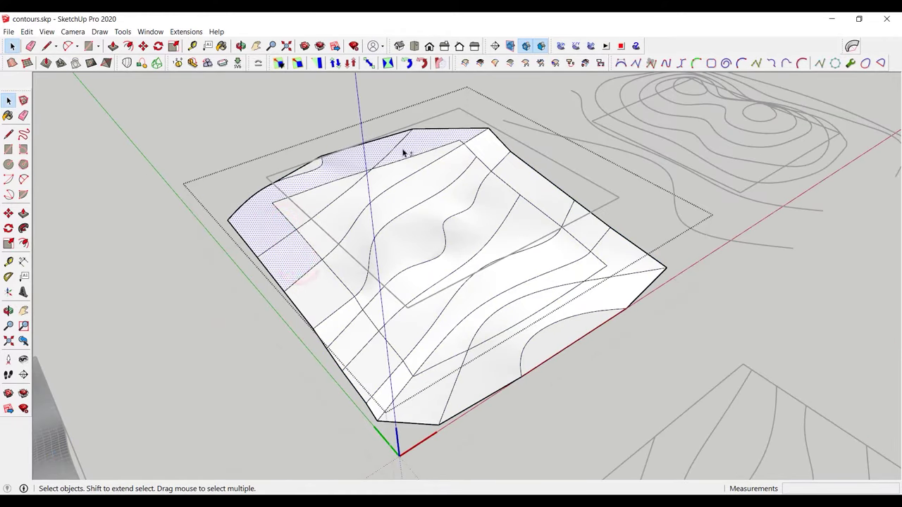
left_click(540, 189, "shift")
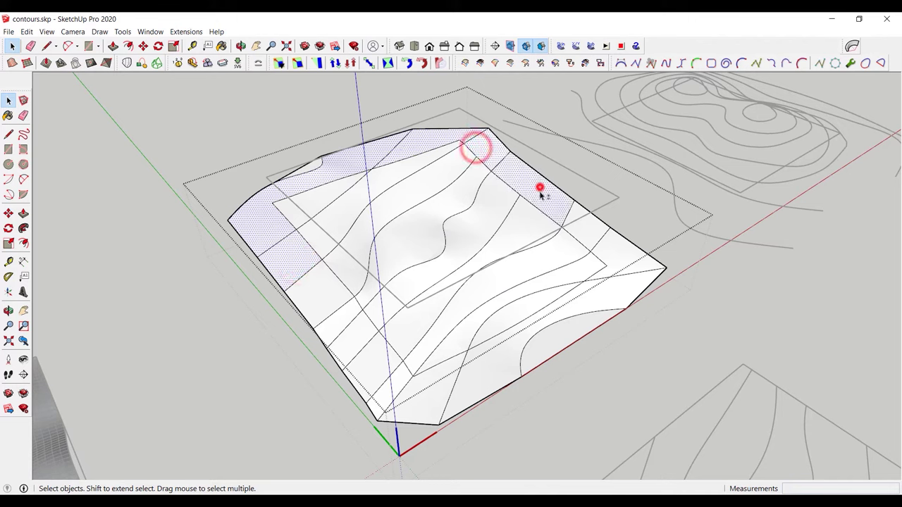
left_click(584, 230, "shift")
left_click(604, 296, "shift")
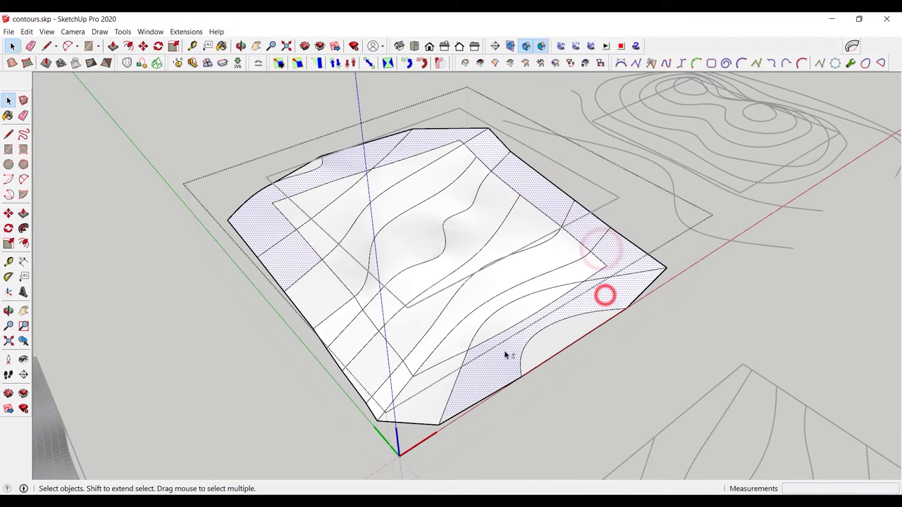
left_click(436, 387, "shift")
left_click(393, 382, "shift")
left_click(355, 338, "shift")
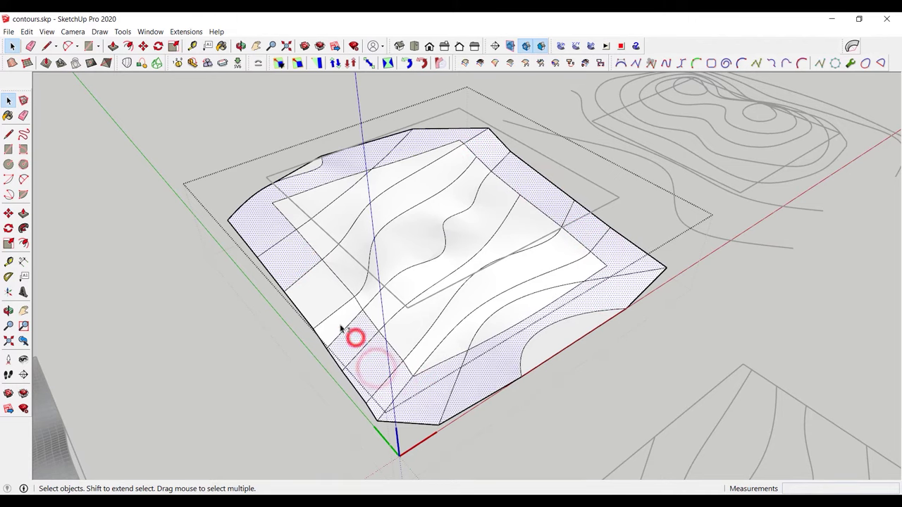
left_click(323, 299, "shift")
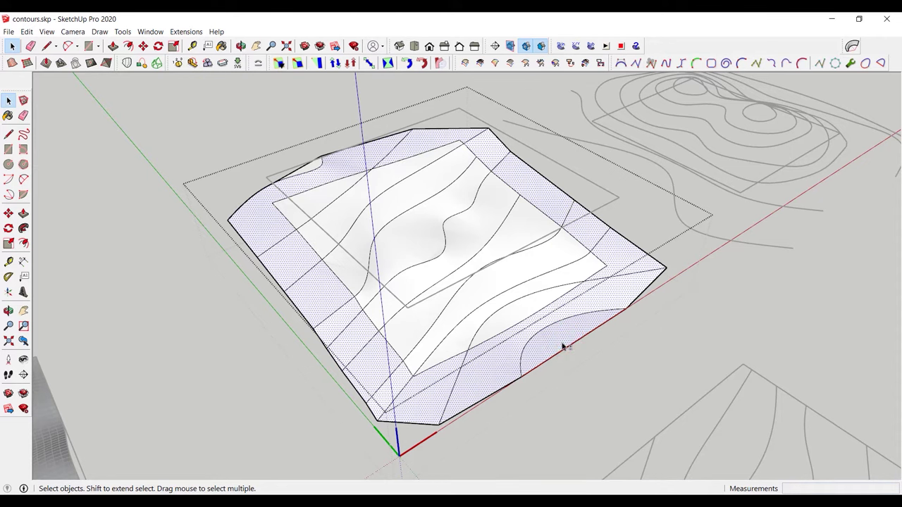
key("Delete")
mouse_move(559, 346)
middle_mouse_down()
mouse_move(491, 339)
mouse_move(429, 357)
mouse_move(381, 335)
mouse_move(403, 343)
mouse_move(433, 296)
mouse_move(380, 301)
middle_mouse_up()
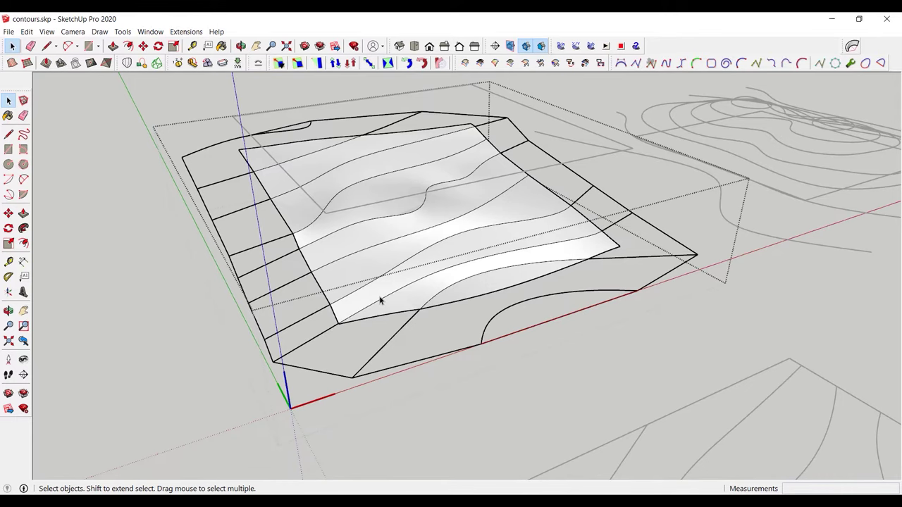
Open the terrain group and select all faces and contour edges inside the draped outline
scroll(380, 301, "down", 3)
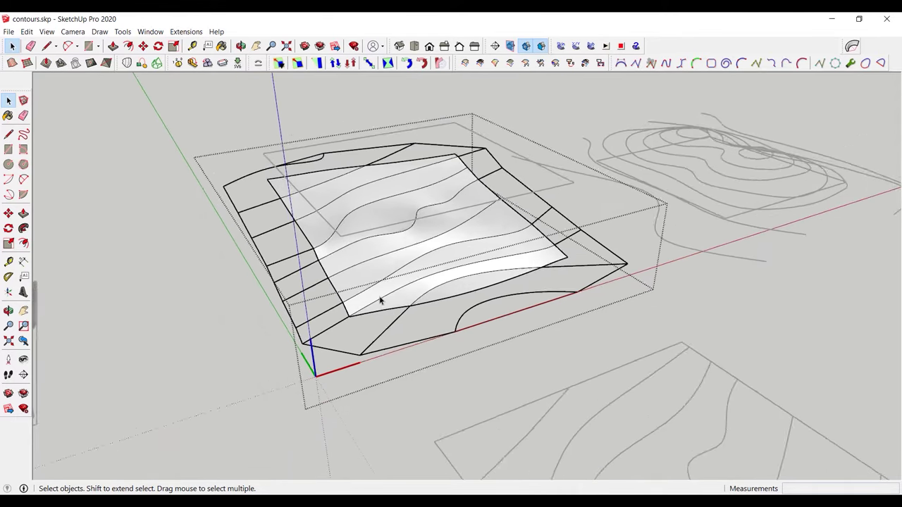
middle_click_drag(380, 301, 385, 354)
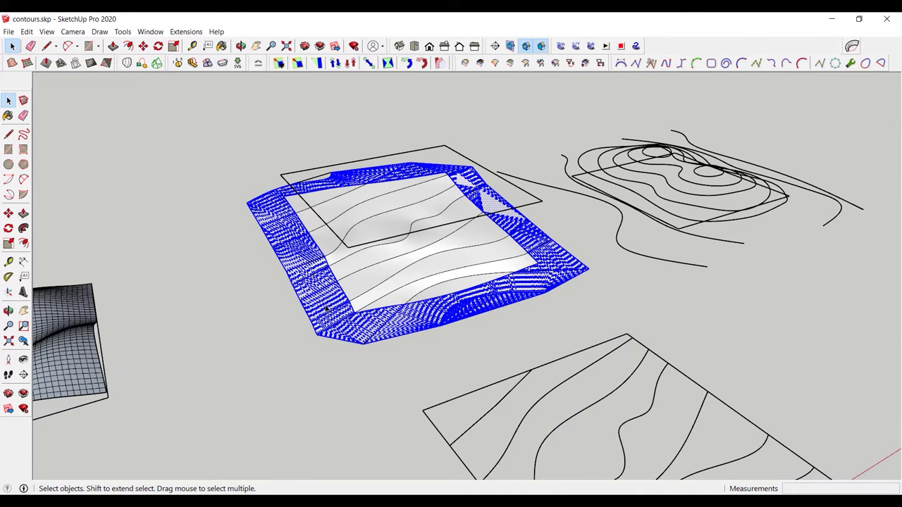
scroll(321, 292, "up", 2)
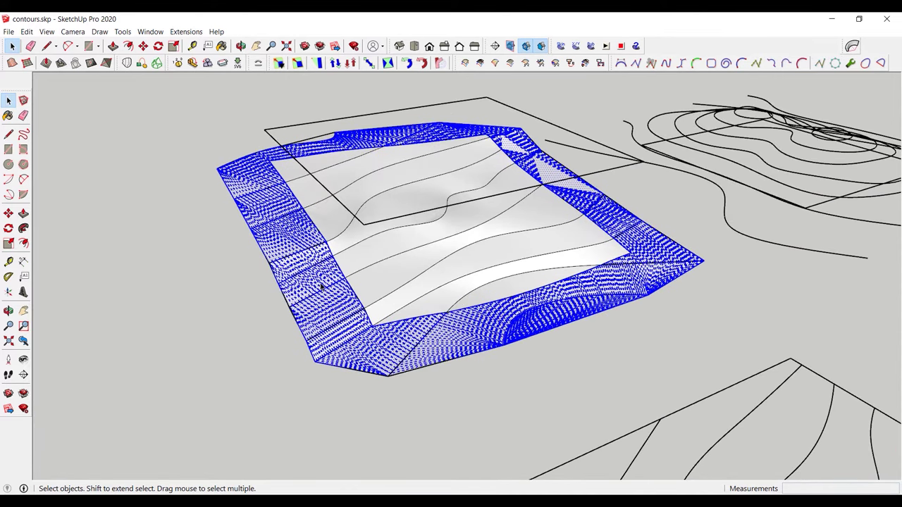
middle_click_drag(321, 285, 378, 295)
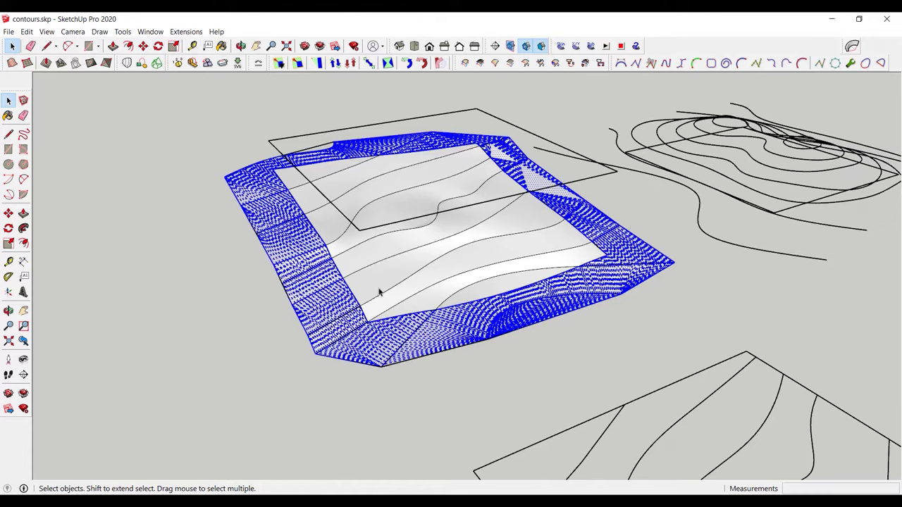
left_click(381, 280)
double_click(380, 279)
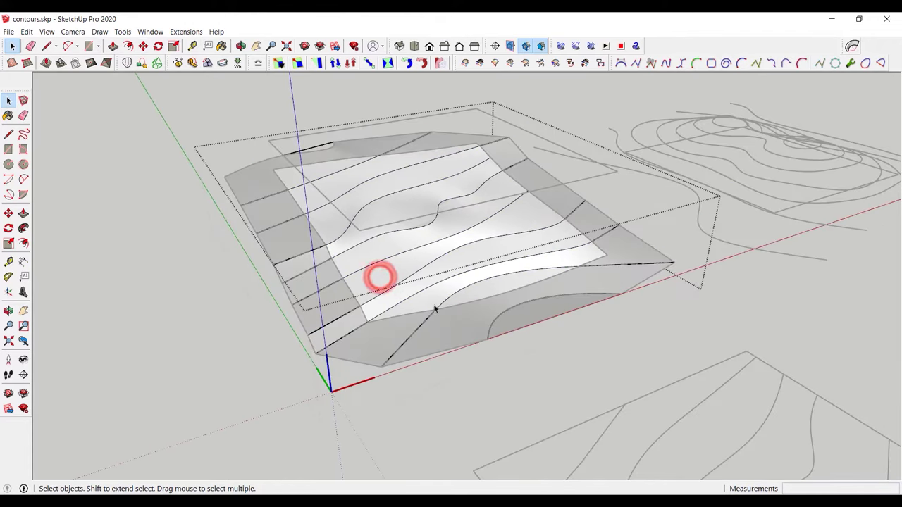
left_click(463, 296)
left_click(428, 294, "shift")
left_click(425, 274, "shift")
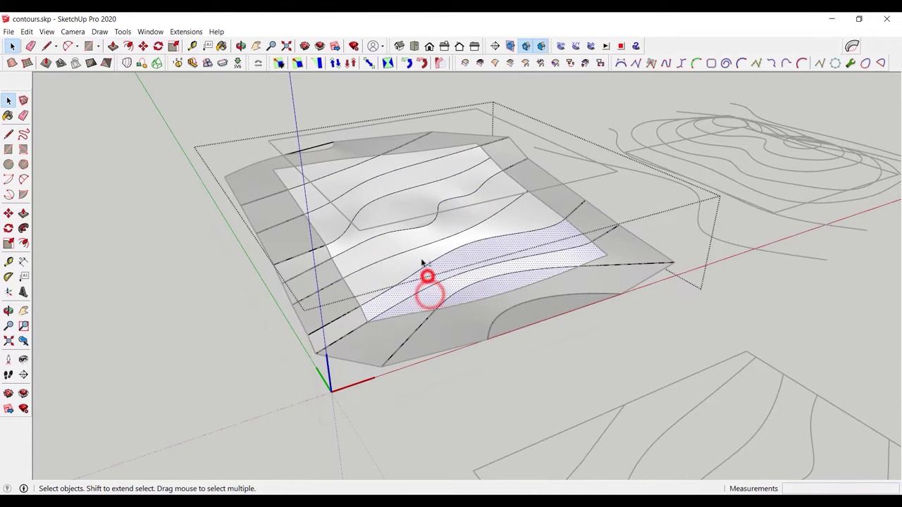
left_click(417, 256, "shift")
left_click(405, 247, "shift")
left_click(351, 238, "shift")
left_click(329, 226, "shift")
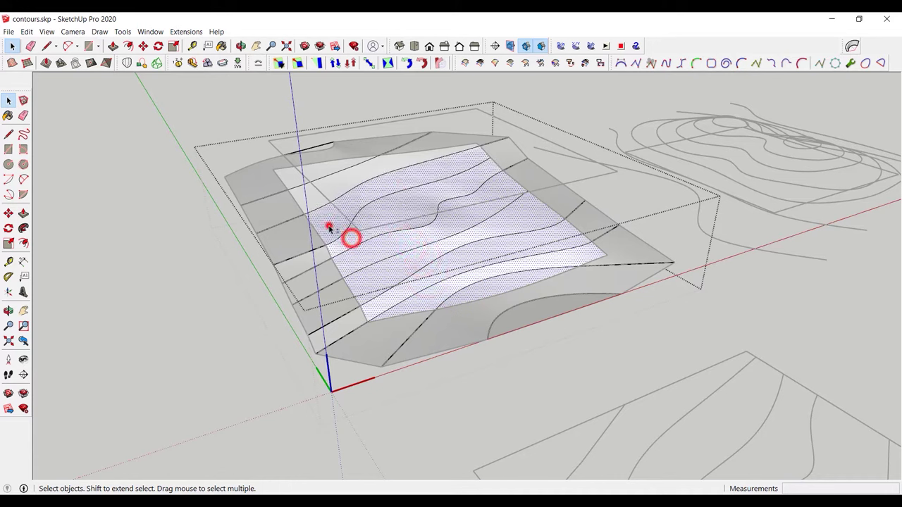
left_click(308, 201, "shift")
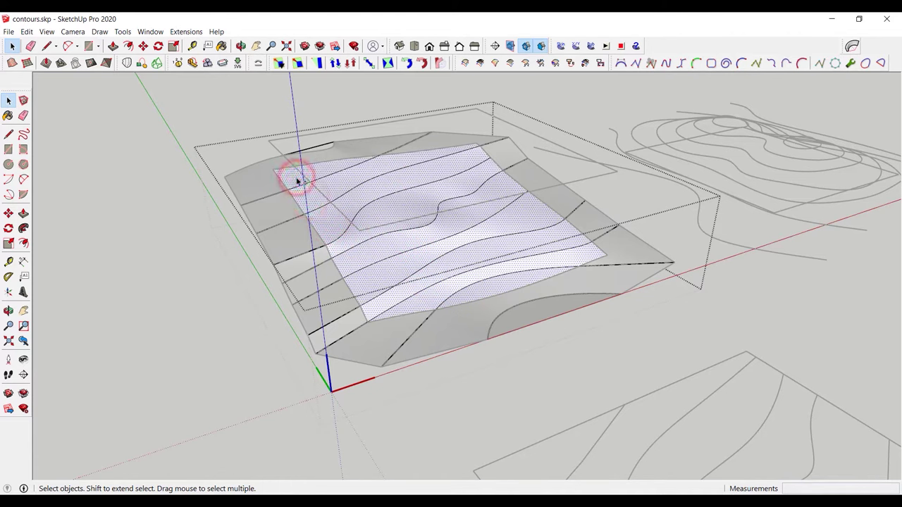
double_click(297, 182)
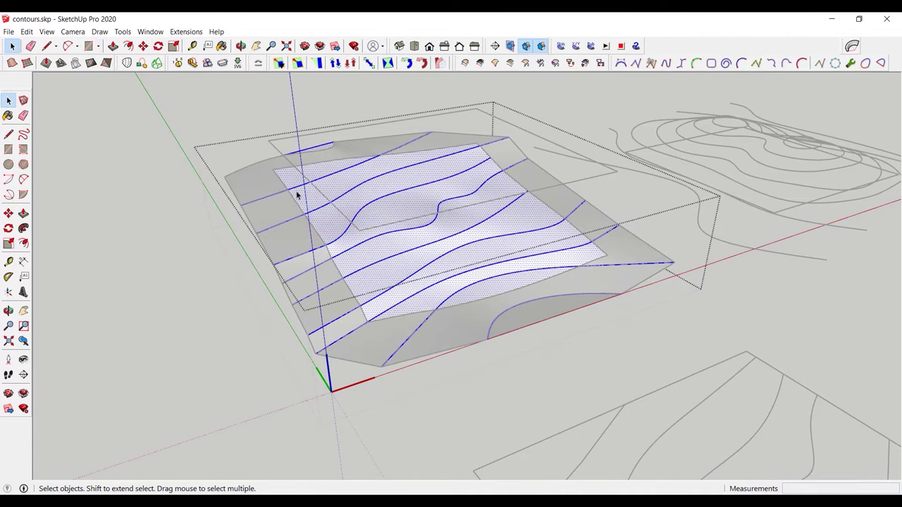
Cut the inner terrain faces and edges and Paste in Place
key("Delete")
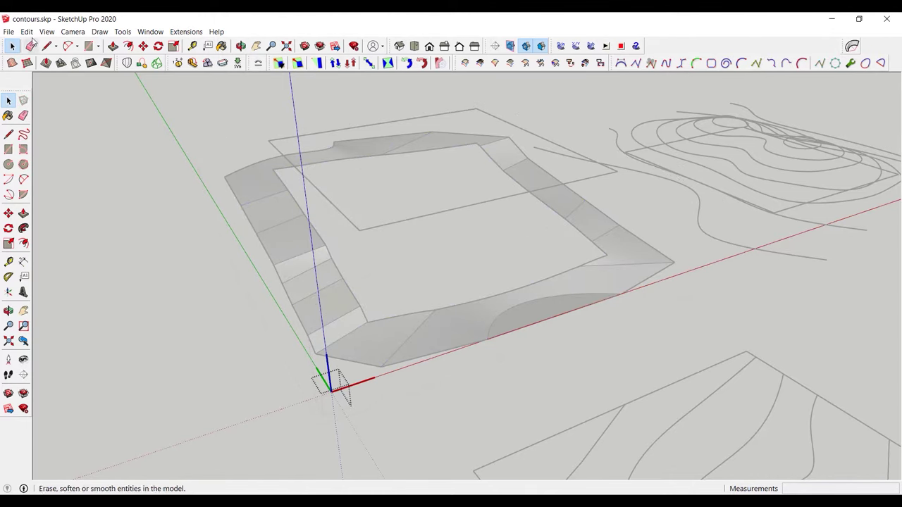
left_click(27, 32)
left_click(66, 101)
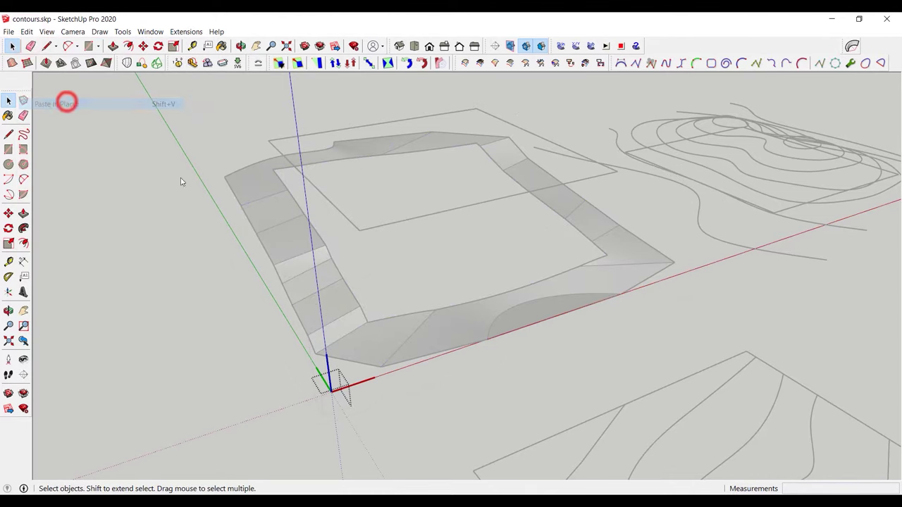
Select the whole outer border mesh, then the rectangle outline
left_click(242, 272)
mouse_move(241, 273)
middle_mouse_down()
mouse_move(263, 294)
mouse_move(318, 300)
middle_mouse_up()
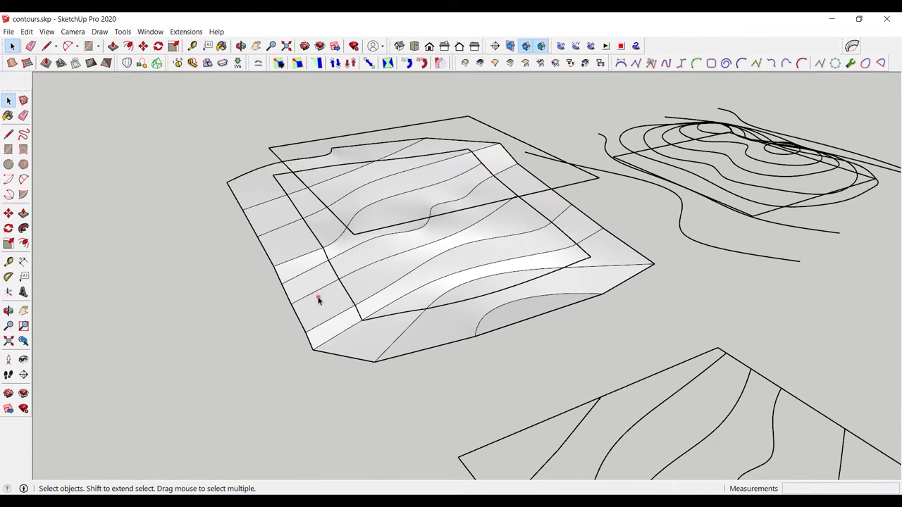
triple_click(318, 299)
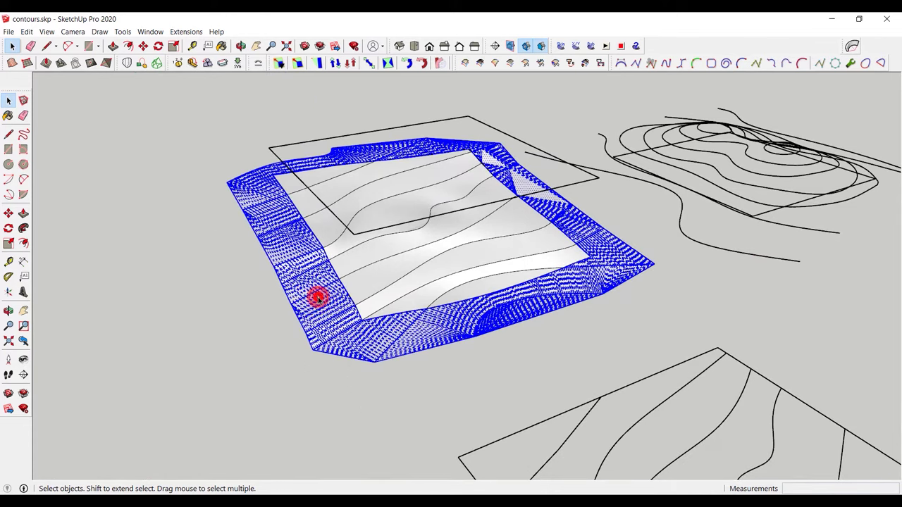
left_click(337, 221)
middle_click_drag(338, 218, 364, 195)
Reposition the rectangle outline with Move, then lift it vertically toward the terrain's height
key("m")
left_click(380, 262)
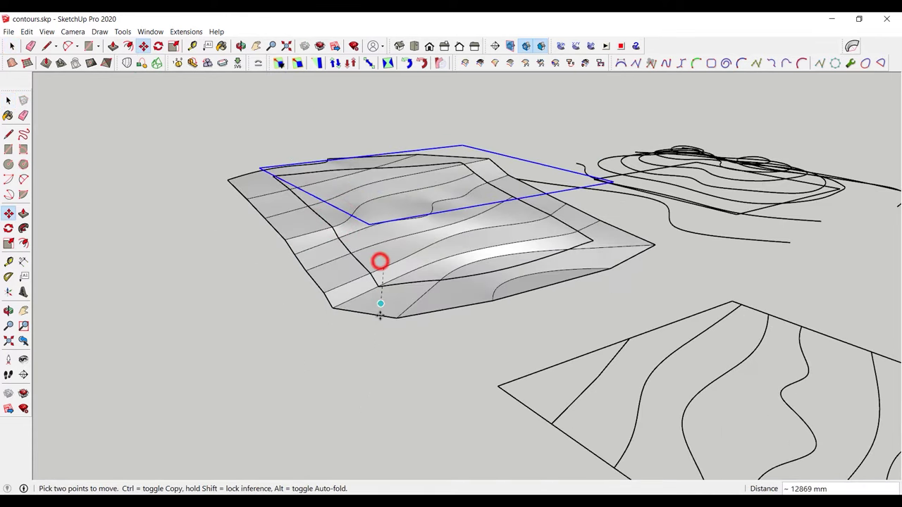
left_click(396, 400)
middle_click_drag(396, 399, 428, 307)
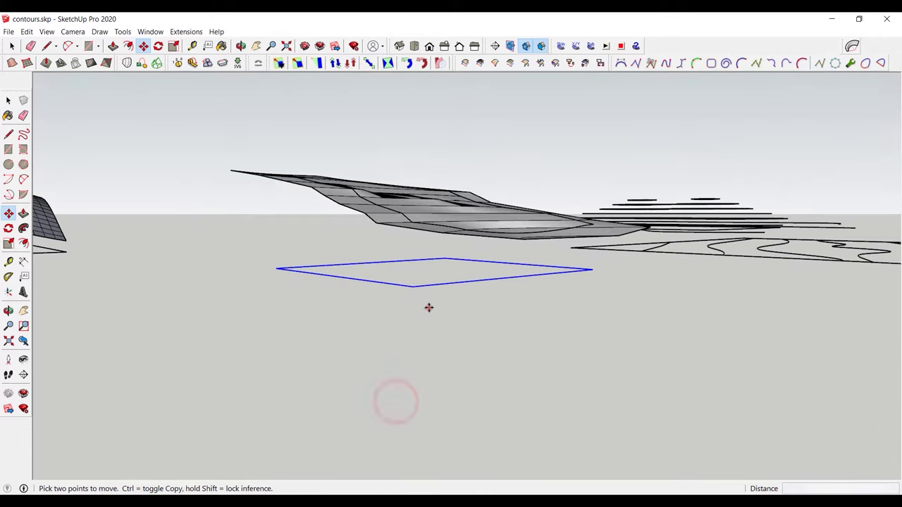
left_click(429, 307)
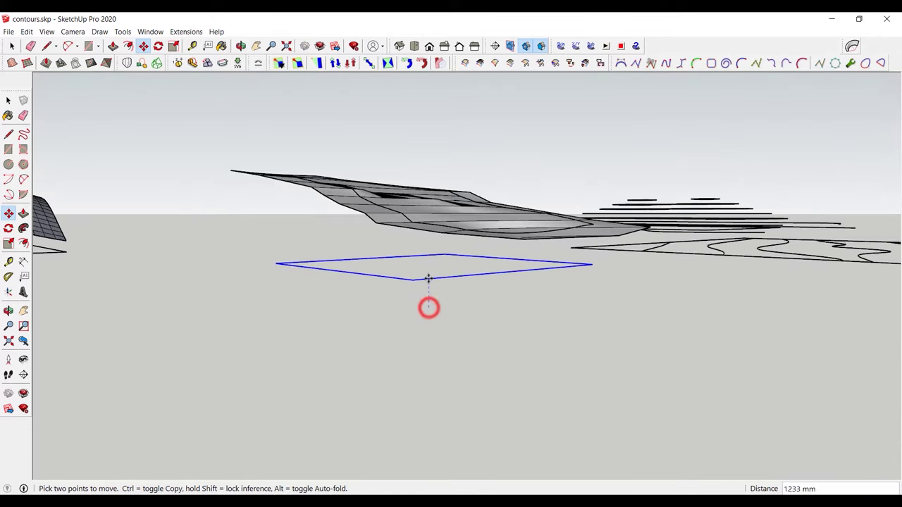
left_click(427, 159)
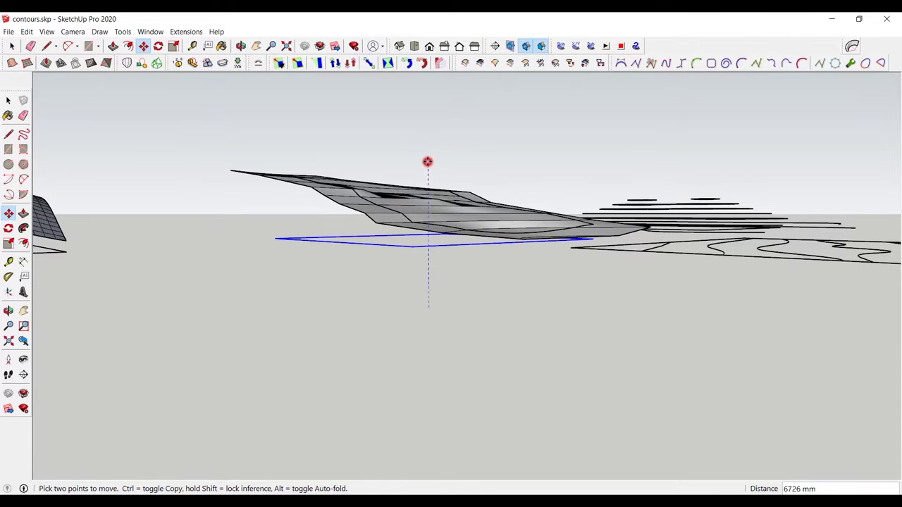
key("space")
mouse_move(427, 161)
middle_mouse_down()
mouse_move(543, 258)
mouse_move(384, 303)
middle_mouse_up()
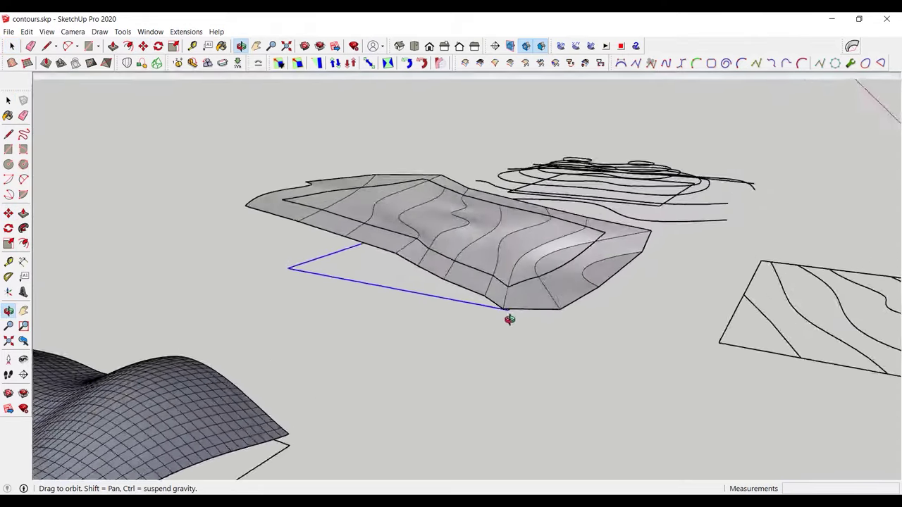
Draw a line across the rectangle's corners to close it into a face
key("l")
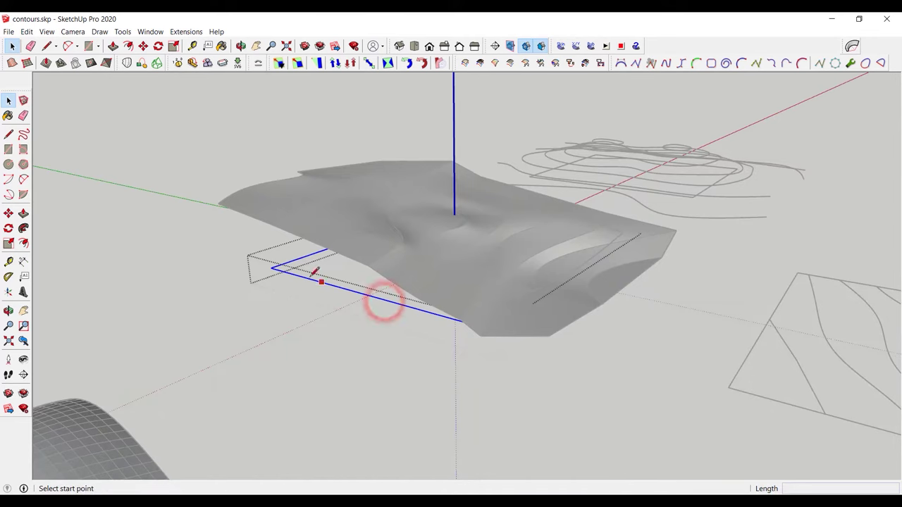
left_click(272, 267)
mouse_move(362, 288)
middle_mouse_down()
mouse_move(456, 284)
mouse_move(541, 307)
middle_mouse_up()
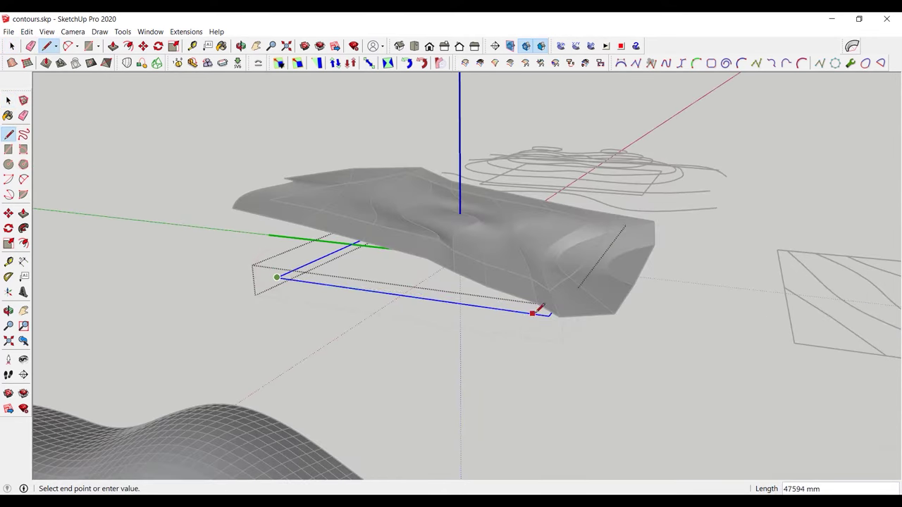
left_click(550, 313)
key("space")
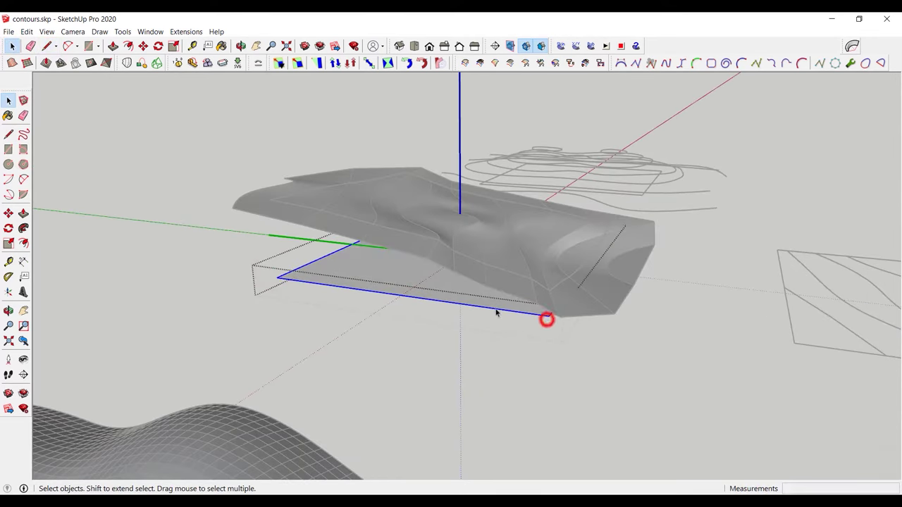
Push/Pull the new face upward into a tall box through the terrain
key("p")
left_click_drag(428, 281, 362, 151)
key("space")
middle_click_drag(395, 232, 478, 287)
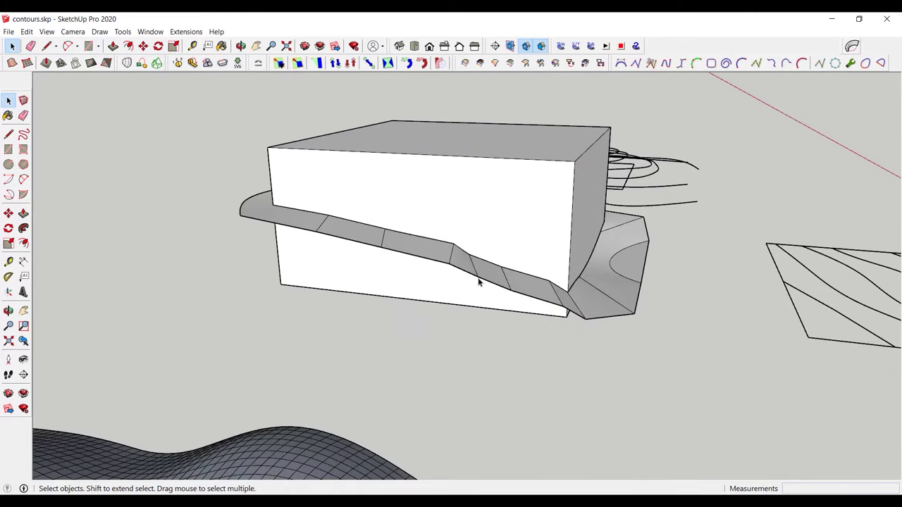
Cut the contour surface and paste it in place inside the box group
triple_click(456, 260)
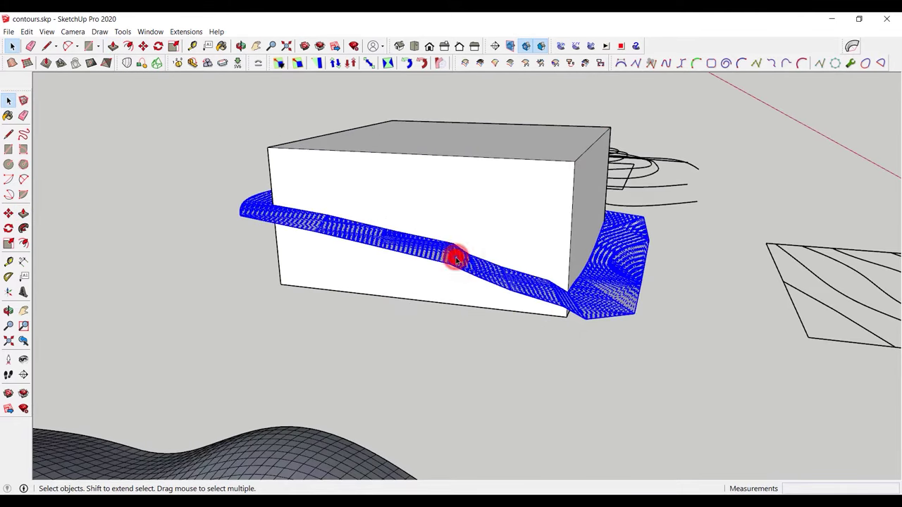
key("Delete")
left_click(463, 233)
double_click(463, 232)
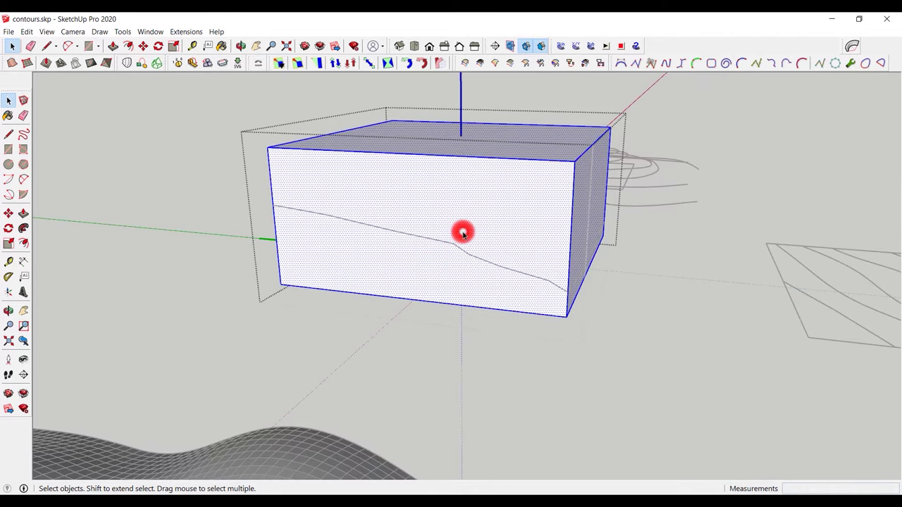
key("ctrl+shift+v")
Delete the box's upper face so the terrain becomes its top, then inspect the result
left_click(475, 213)
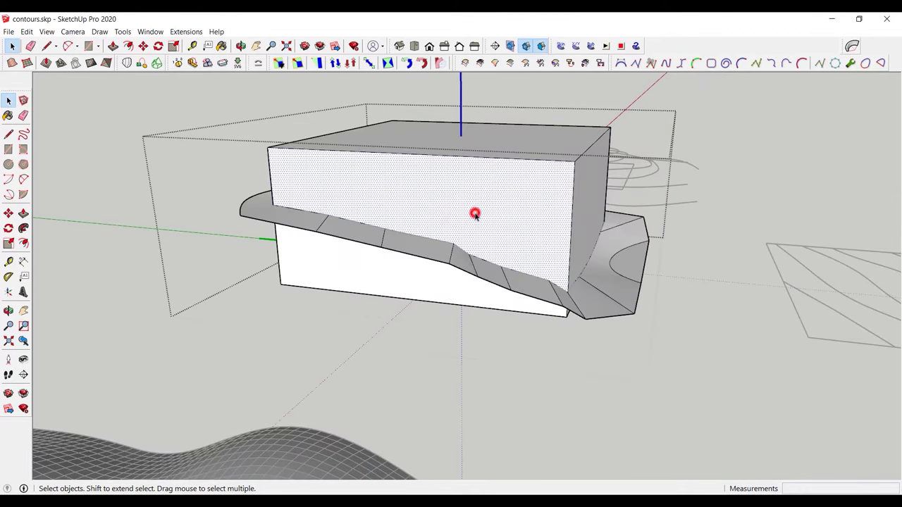
mouse_move(490, 227)
middle_mouse_down()
mouse_move(514, 185)
mouse_move(583, 131)
middle_mouse_up()
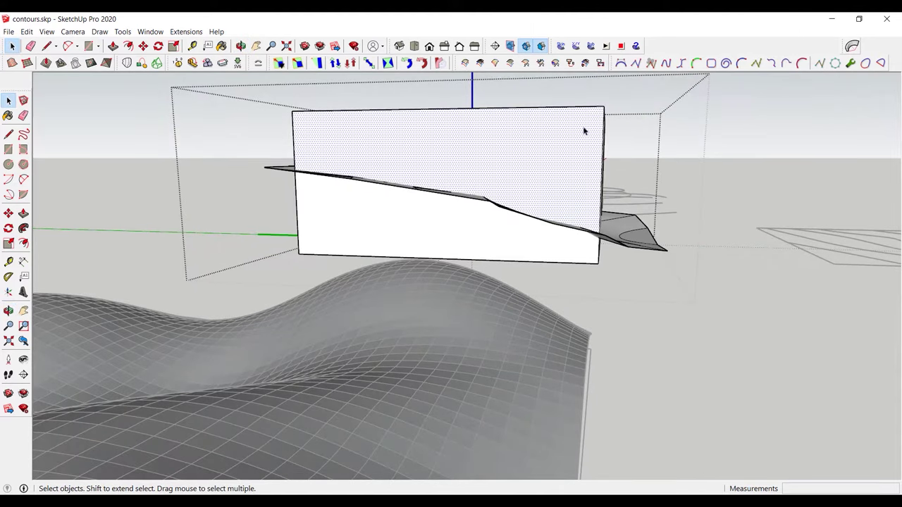
mouse_move(412, 201)
middle_mouse_down()
mouse_move(211, 209)
mouse_move(227, 227)
mouse_move(248, 323)
middle_mouse_up()
key("Delete")
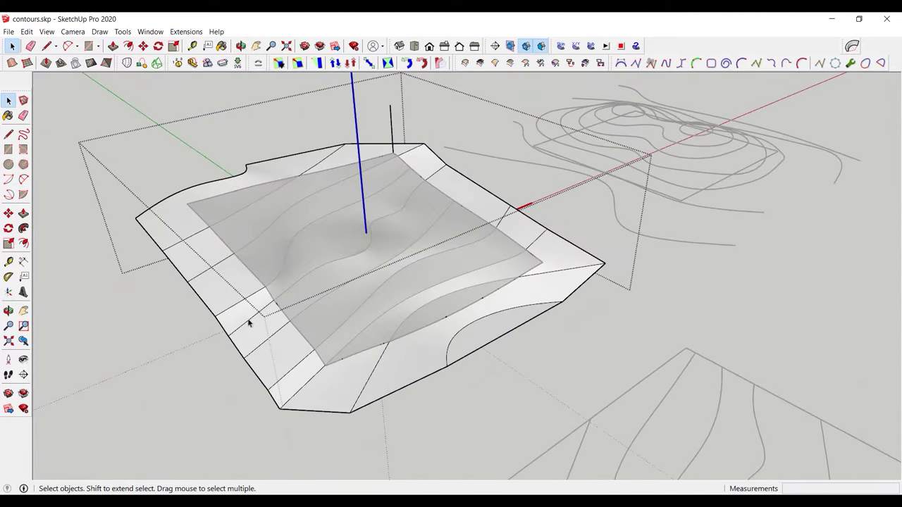
mouse_move(298, 355)
middle_mouse_down()
mouse_move(199, 362)
mouse_move(177, 306)
mouse_move(227, 203)
middle_mouse_up()
mouse_move(261, 205)
middle_mouse_down()
mouse_move(405, 227)
mouse_move(453, 211)
mouse_move(405, 153)
mouse_move(394, 158)
mouse_move(432, 152)
mouse_move(141, 137)
mouse_move(203, 198)
mouse_move(363, 232)
mouse_move(397, 327)
mouse_move(615, 223)
middle_mouse_up()
mouse_move(496, 207)
middle_mouse_down()
mouse_move(565, 314)
mouse_move(299, 319)
mouse_move(451, 324)
mouse_move(502, 235)
middle_mouse_up()
scroll(451, 324, "up", 2)
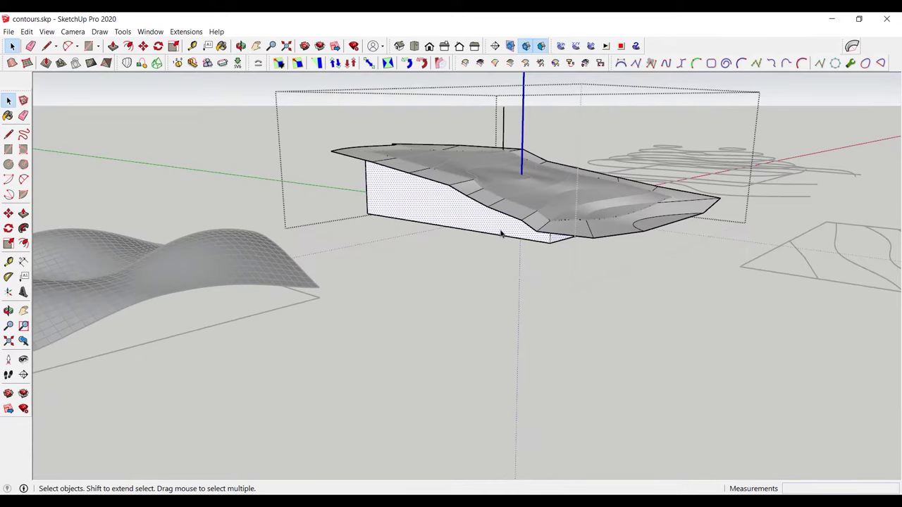
Try deleting the overhanging skirt faces, restore the sides, and close the terrain block group
key("Delete")
mouse_move(500, 232)
middle_mouse_down()
mouse_move(494, 227)
mouse_move(473, 262)
middle_mouse_up()
key("ctrl+z")
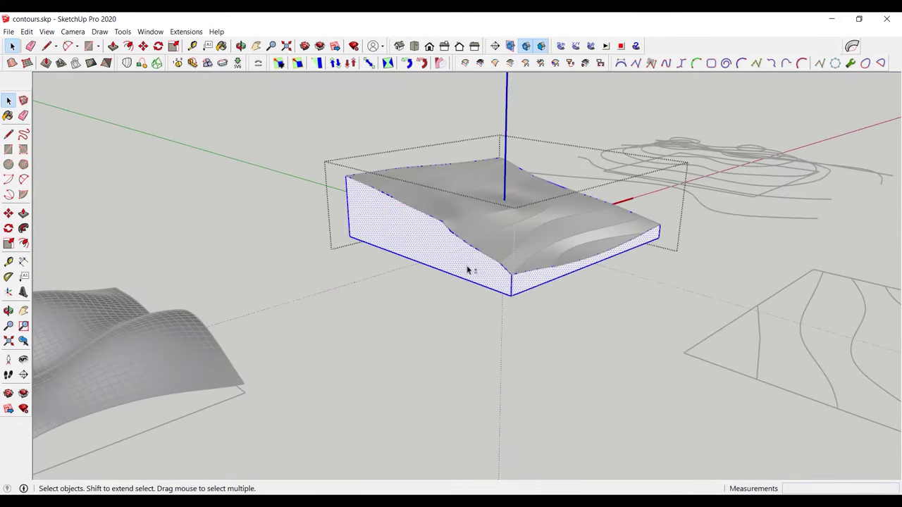
left_click(497, 332)
mouse_move(529, 285)
middle_mouse_down()
mouse_move(252, 274)
mouse_move(388, 328)
mouse_move(649, 325)
mouse_move(684, 298)
mouse_move(636, 314)
mouse_move(339, 300)
mouse_move(339, 336)
mouse_move(326, 238)
mouse_move(378, 308)
mouse_move(421, 310)
mouse_move(383, 334)
mouse_move(477, 346)
mouse_move(589, 211)
mouse_move(642, 190)
mouse_move(571, 238)
mouse_move(359, 329)
mouse_move(558, 284)
middle_mouse_up()
scroll(421, 310, "down", 3)
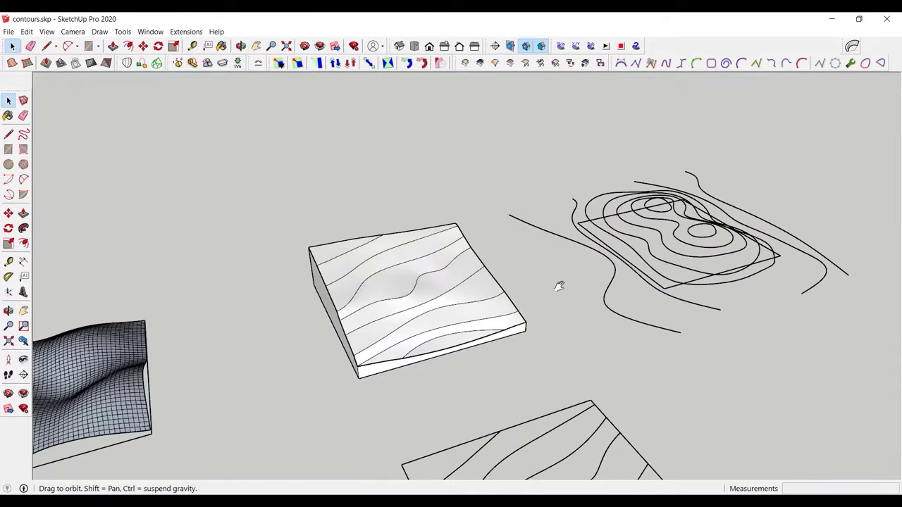
Window-select all the loose contour curves from a near-top view
scroll(434, 345, "up", 2)
scroll(529, 298, "up", 2)
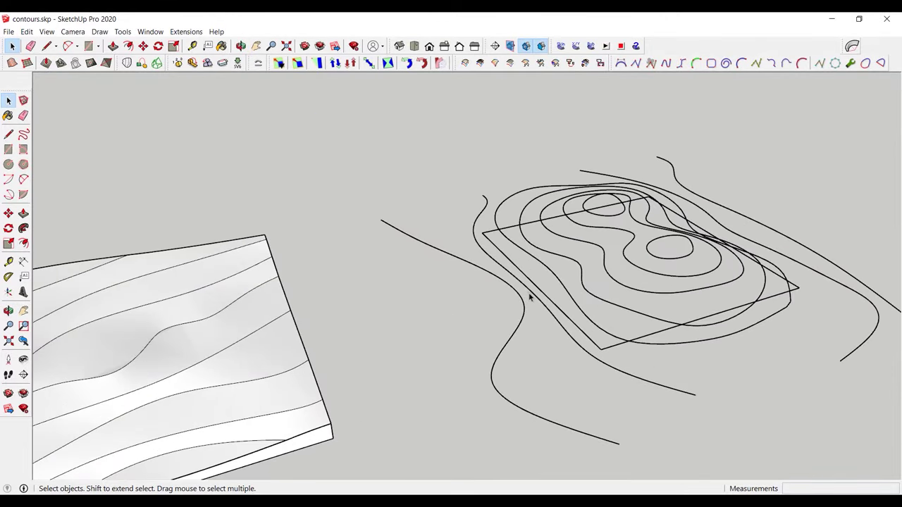
scroll(526, 298, "up", 1)
mouse_move(526, 298)
middle_mouse_down()
mouse_move(486, 163)
mouse_move(532, 277)
mouse_move(536, 244)
middle_mouse_up()
scroll(547, 298, "up", 1)
scroll(541, 302, "up", 1)
middle_click_drag(541, 302, 483, 316)
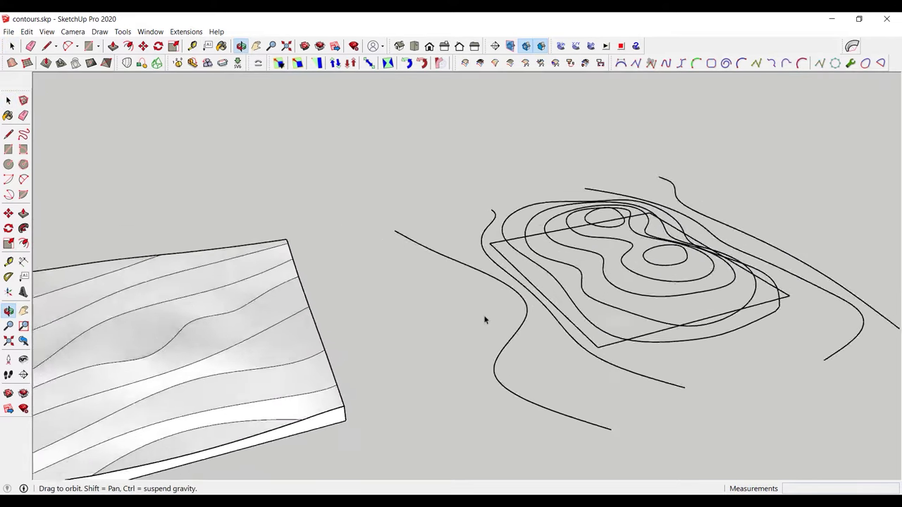
scroll(483, 317, "down", 2)
mouse_move(404, 185)
middle_mouse_down()
mouse_move(469, 233)
mouse_move(409, 204)
middle_mouse_up()
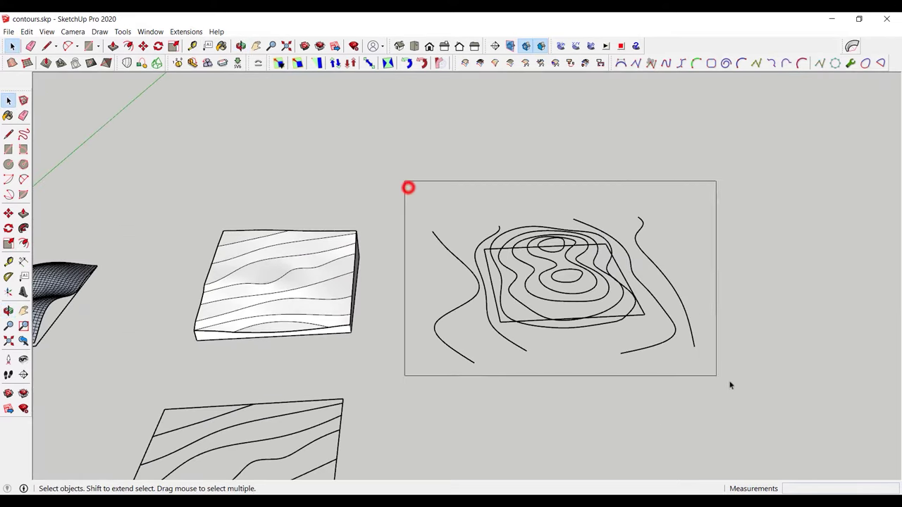
left_click_drag(407, 186, 726, 381)
scroll(638, 314, "up", 1)
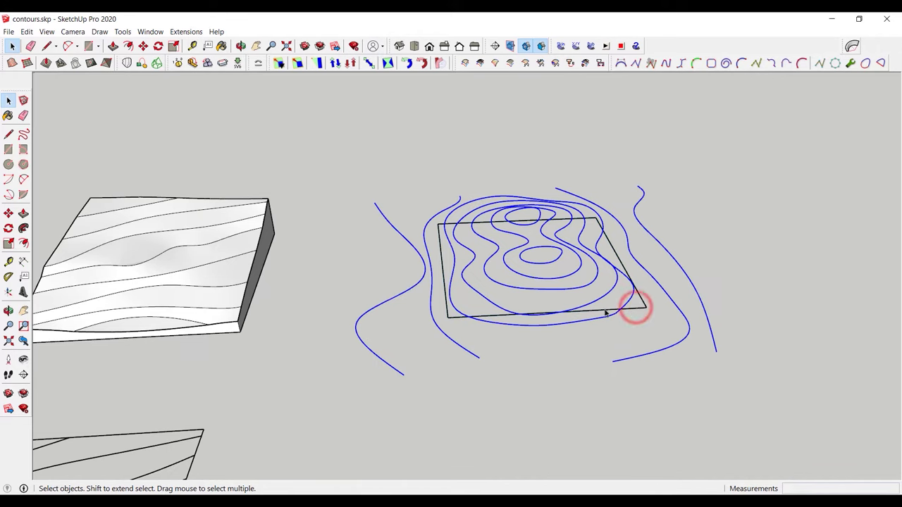
mouse_move(604, 314)
middle_mouse_down()
mouse_move(517, 302)
mouse_move(611, 198)
mouse_move(273, 163)
middle_mouse_up()
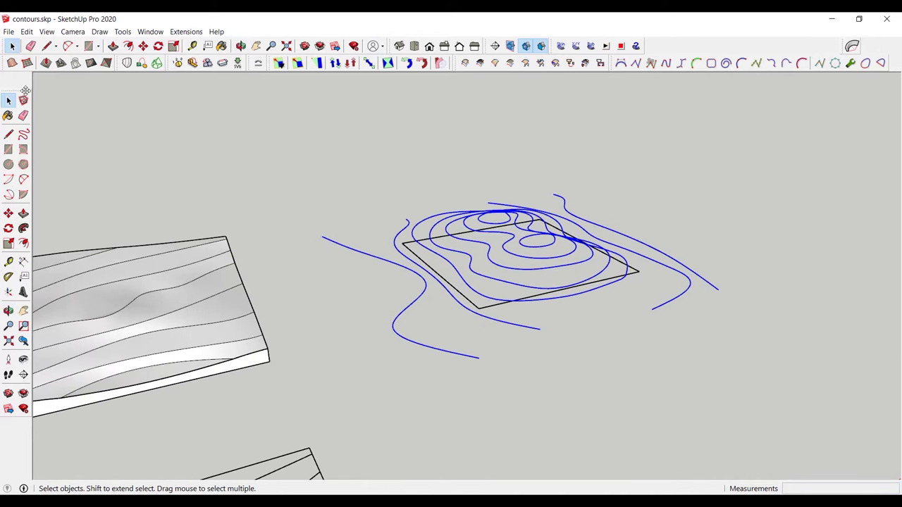
Generate a terrain mesh with Sandbox From Contours and inspect it from below and above
left_click(12, 63)
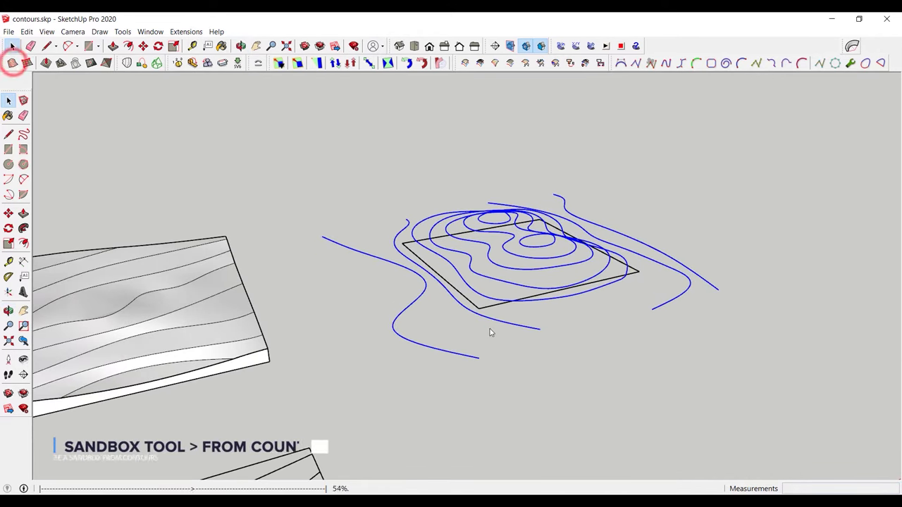
mouse_move(473, 341)
middle_mouse_down()
mouse_move(508, 296)
mouse_move(539, 221)
mouse_move(530, 186)
mouse_move(476, 196)
mouse_move(359, 262)
mouse_move(448, 303)
mouse_move(401, 203)
middle_mouse_up()
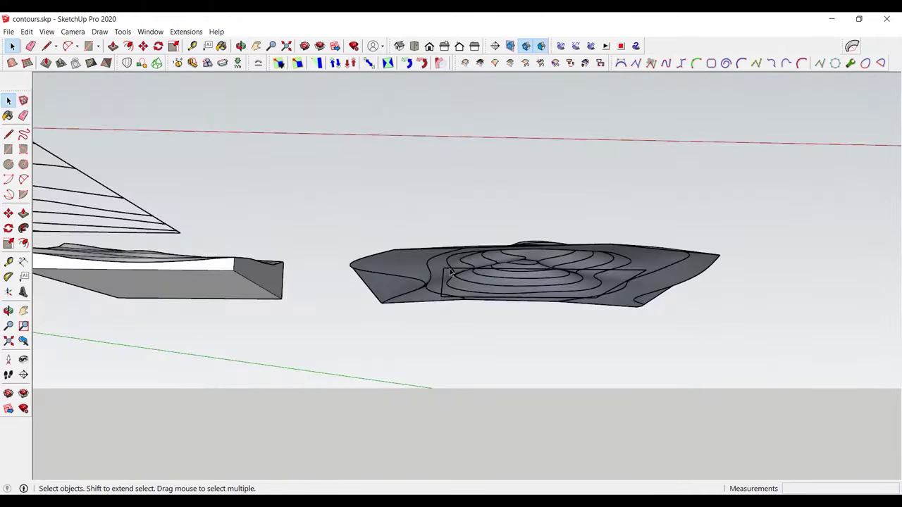
middle_click_drag(451, 271, 434, 359)
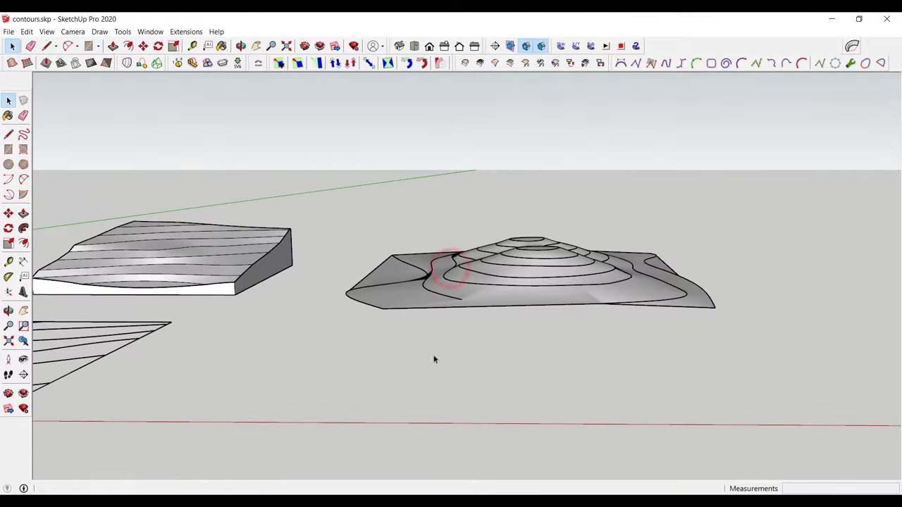
left_click(577, 290)
left_click(577, 290)
Explode the new terrain group into loose geometry
key("Escape")
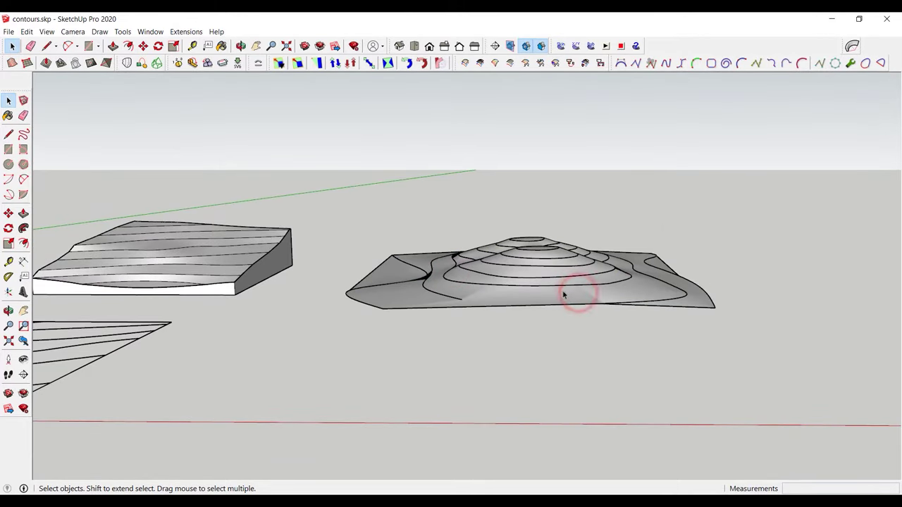
left_click(529, 282)
mouse_move(764, 404)
middle_mouse_down()
mouse_move(655, 256)
mouse_move(639, 264)
middle_mouse_up()
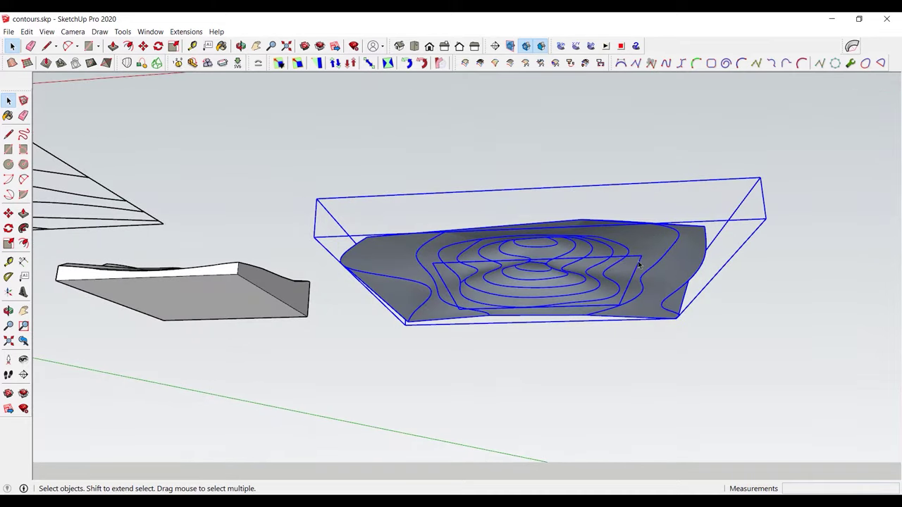
right_click(650, 245)
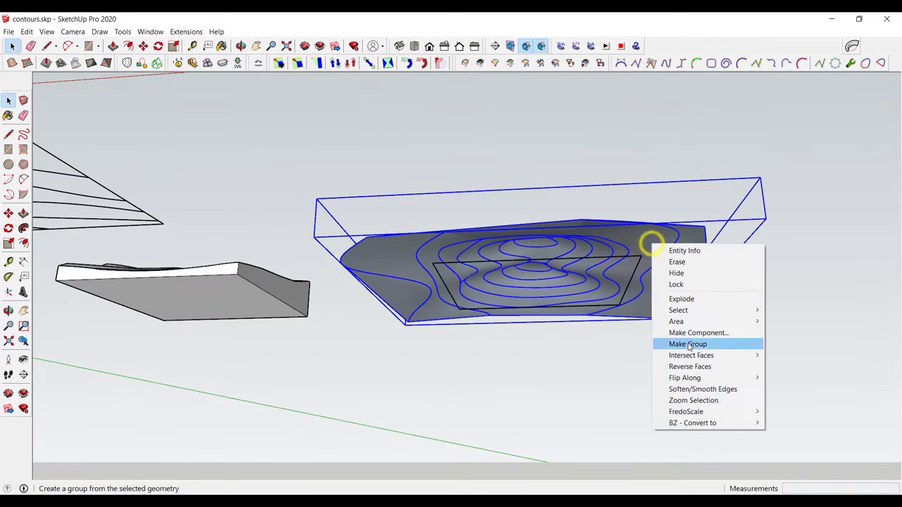
left_click(696, 299)
mouse_move(608, 260)
middle_mouse_down()
mouse_move(628, 411)
mouse_move(554, 404)
mouse_move(551, 434)
mouse_move(553, 228)
mouse_move(546, 248)
middle_mouse_up()
left_click(551, 434)
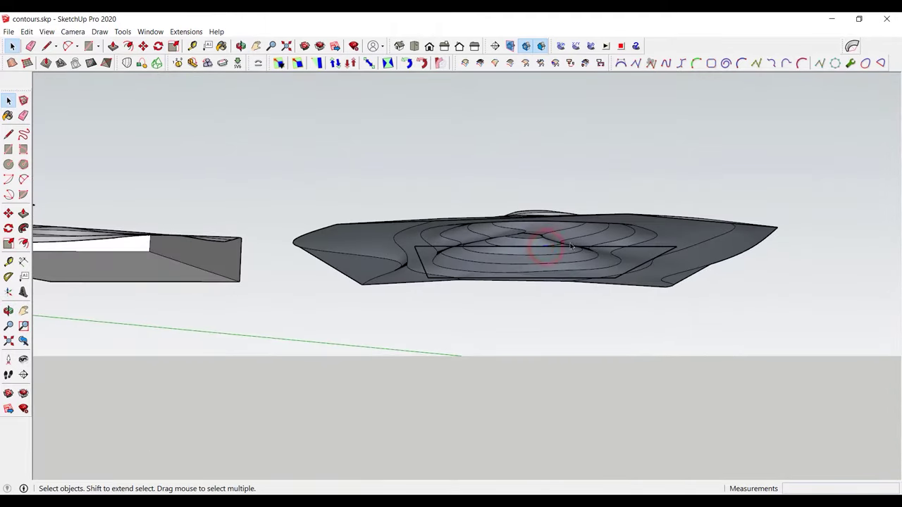
Copy the square outline straight up the blue axis above the terrain
key("m")
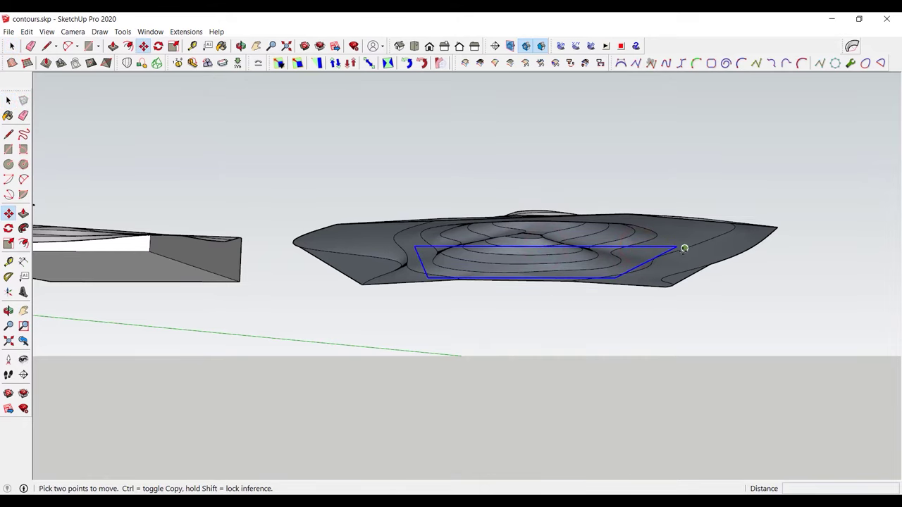
key("ctrl")
left_click(677, 246)
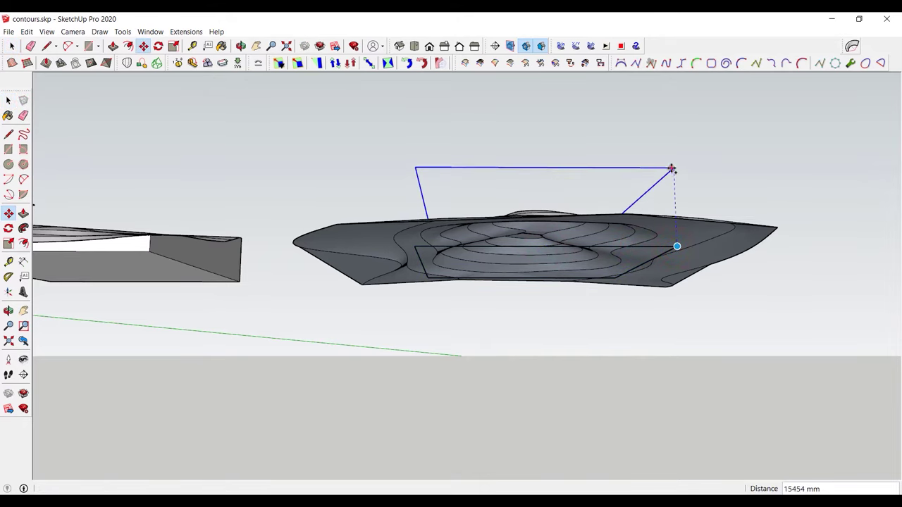
left_click(671, 169)
key("space")
middle_click_drag(672, 169, 631, 379)
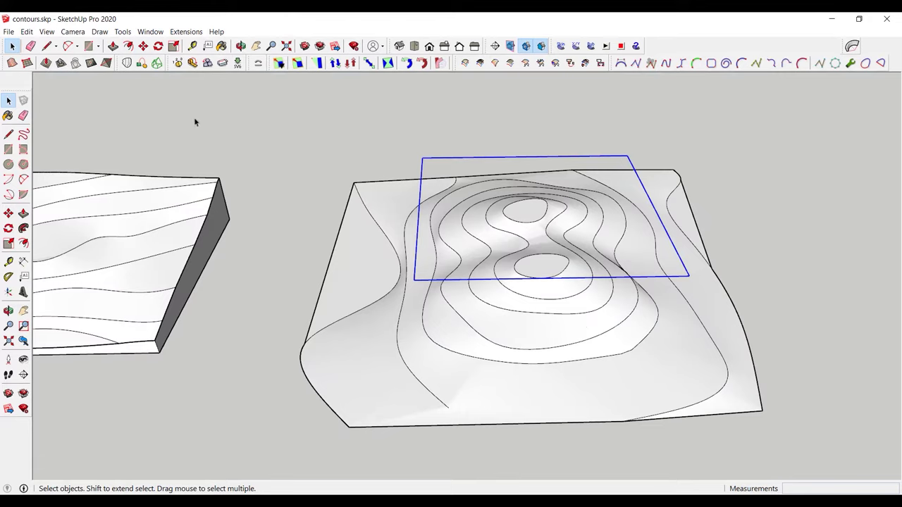
Drape the floating square outline onto the terrain with Sandbox Drape
left_click(262, 64)
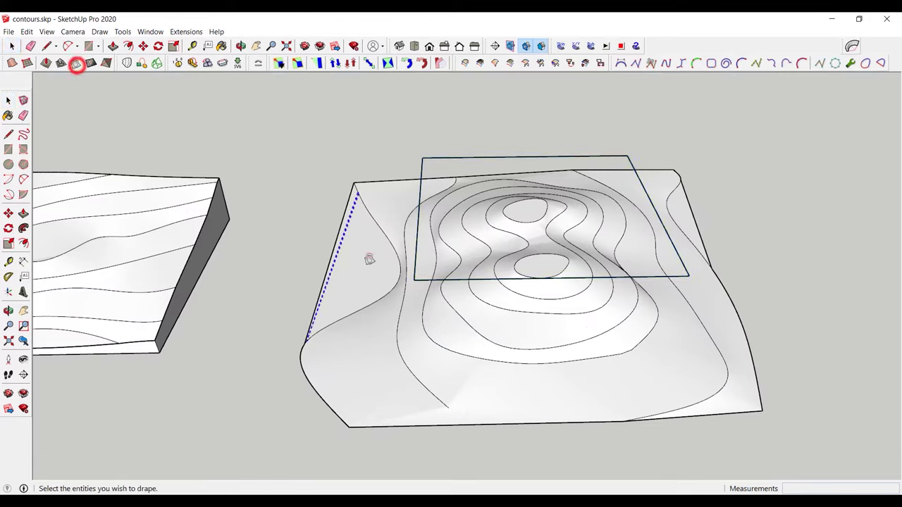
key("space")
left_click(414, 271)
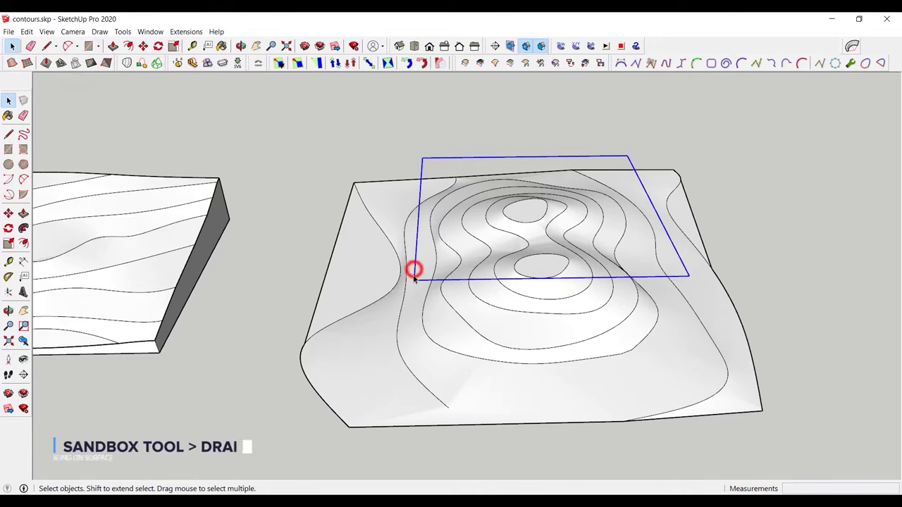
left_click(75, 62)
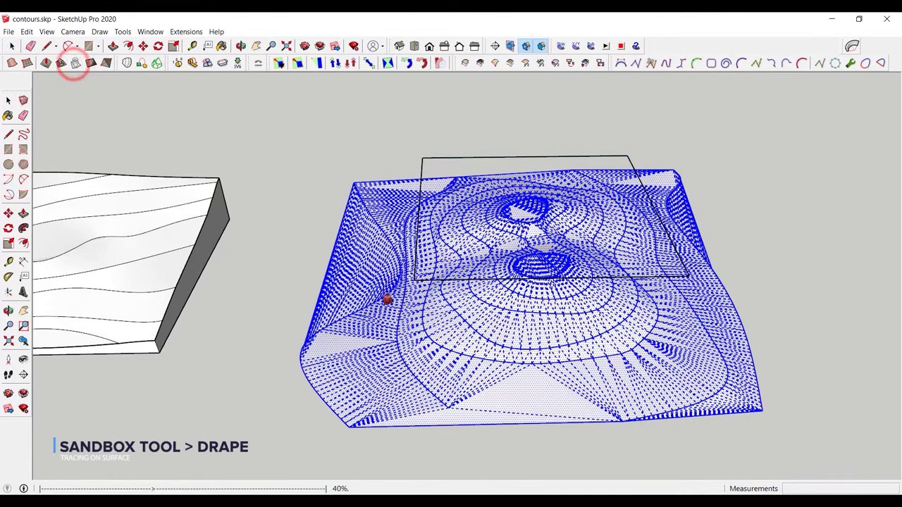
left_click(386, 297)
key("space")
Delete the terrain faces outside the draped square, keeping their edges
left_click(461, 366)
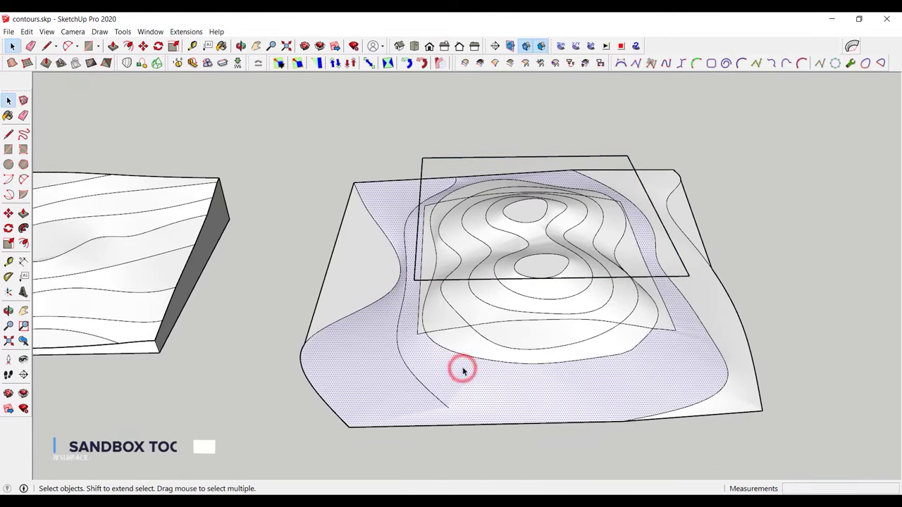
left_click(466, 347)
middle_click_drag(583, 366, 547, 305)
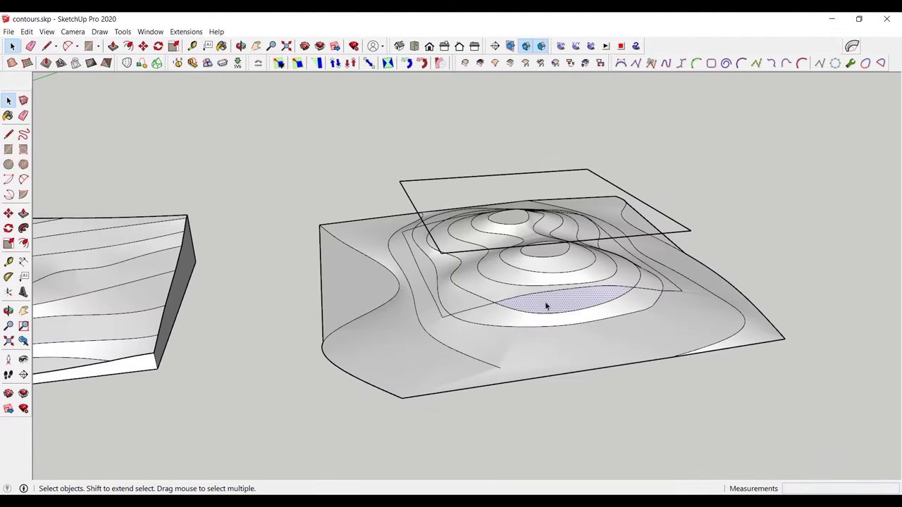
middle_click_drag(592, 323, 625, 388)
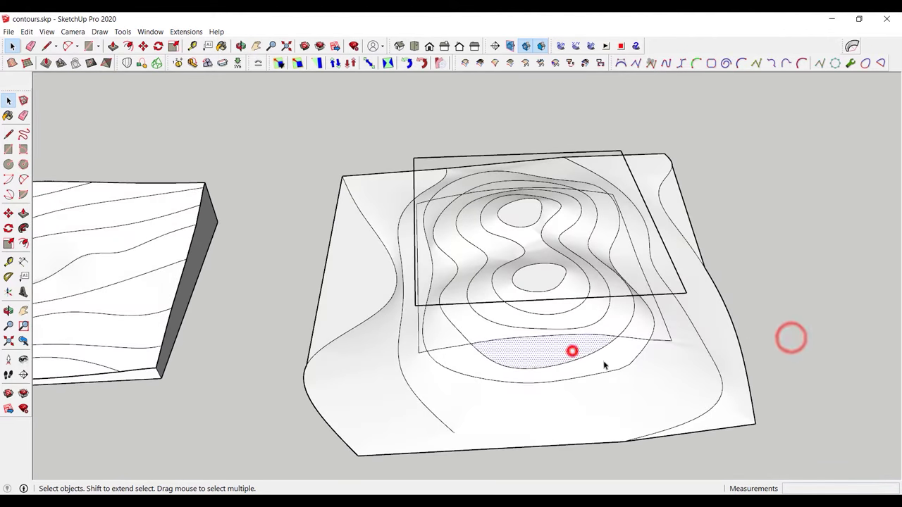
left_click(648, 376)
left_click(730, 388)
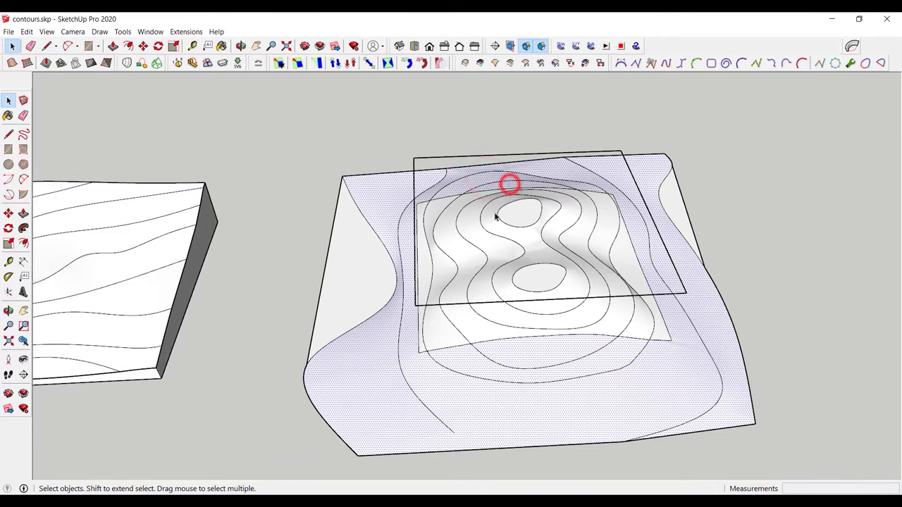
mouse_move(496, 217)
middle_mouse_down()
mouse_move(619, 193)
mouse_move(684, 145)
mouse_move(594, 185)
mouse_move(520, 184)
mouse_move(528, 209)
middle_mouse_up()
left_click(369, 287, "shift")
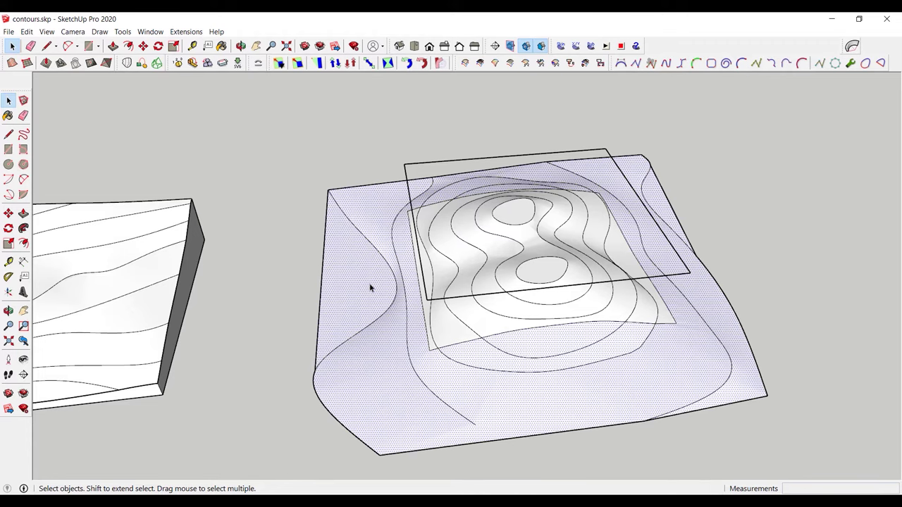
key("Delete")
mouse_move(404, 342)
middle_mouse_down()
mouse_move(515, 308)
mouse_move(511, 199)
mouse_move(541, 298)
mouse_move(510, 298)
mouse_move(485, 332)
mouse_move(377, 268)
middle_mouse_up()
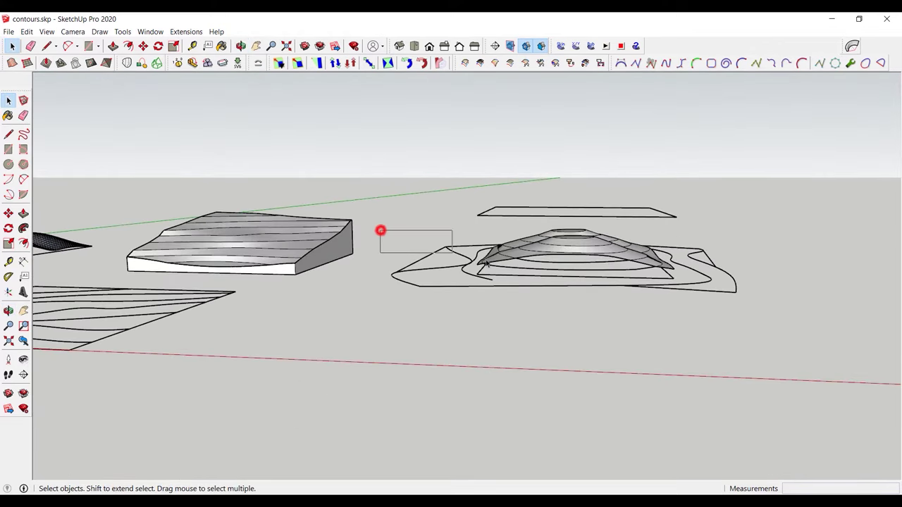
Turn the contoured hill patch and leftover outer edges into Component#6
left_click_drag(486, 263, 767, 318)
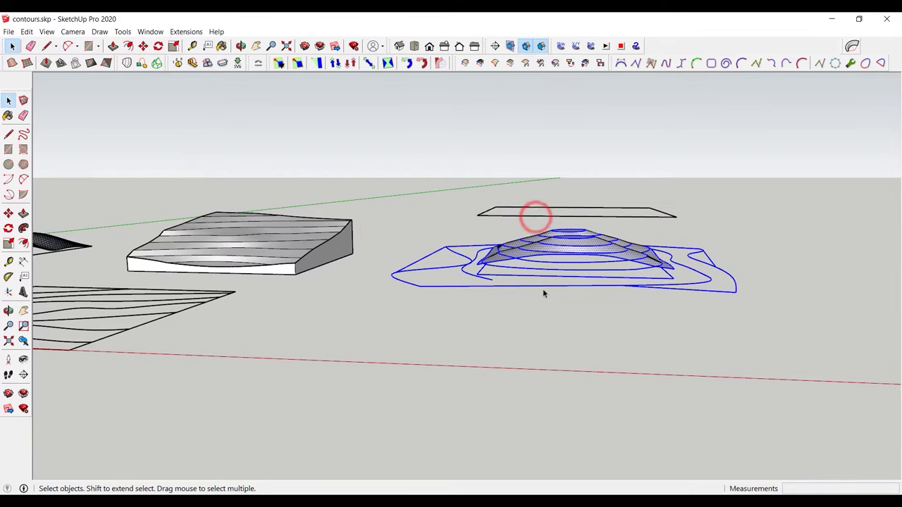
middle_click_drag(543, 294, 557, 240)
scroll(557, 239, "up", 3)
scroll(466, 275, "up", 3)
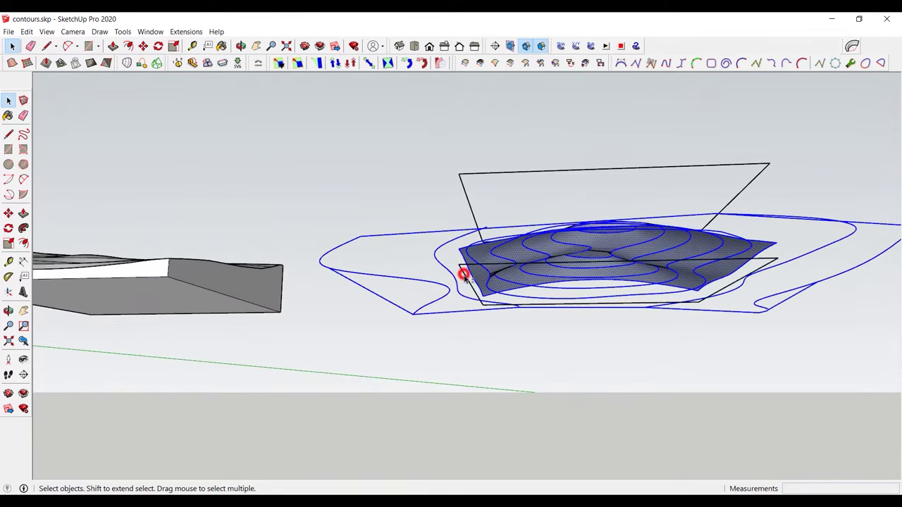
right_click(477, 251)
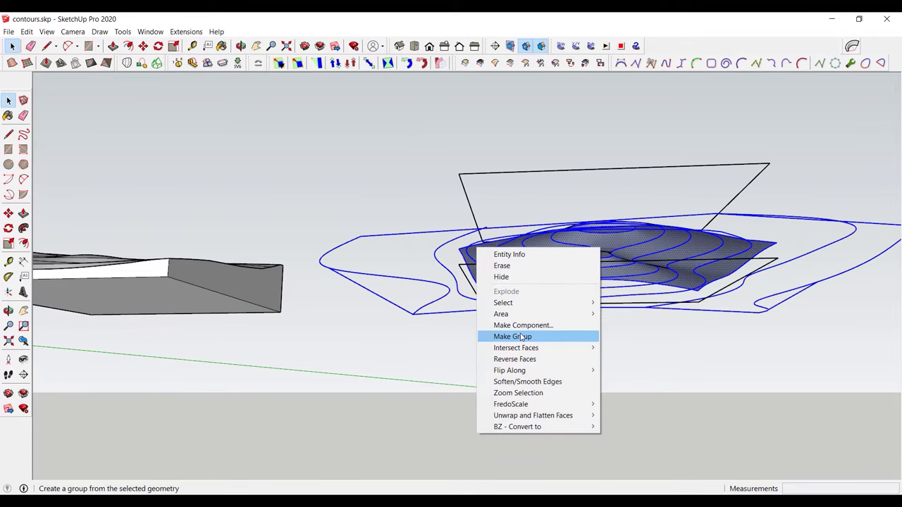
left_click(522, 325)
left_click(465, 377)
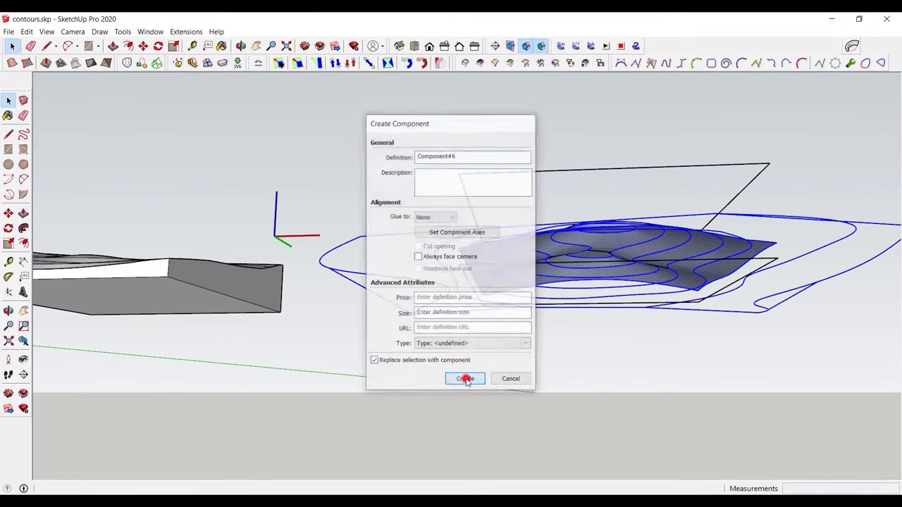
middle_click_drag(483, 293, 484, 479)
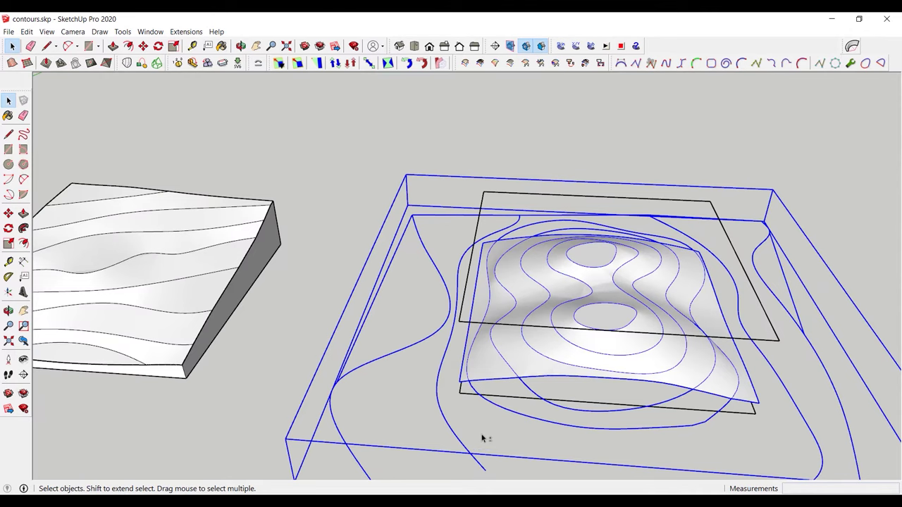
Paste the full terrain back in place and open its group for editing
left_click(26, 31)
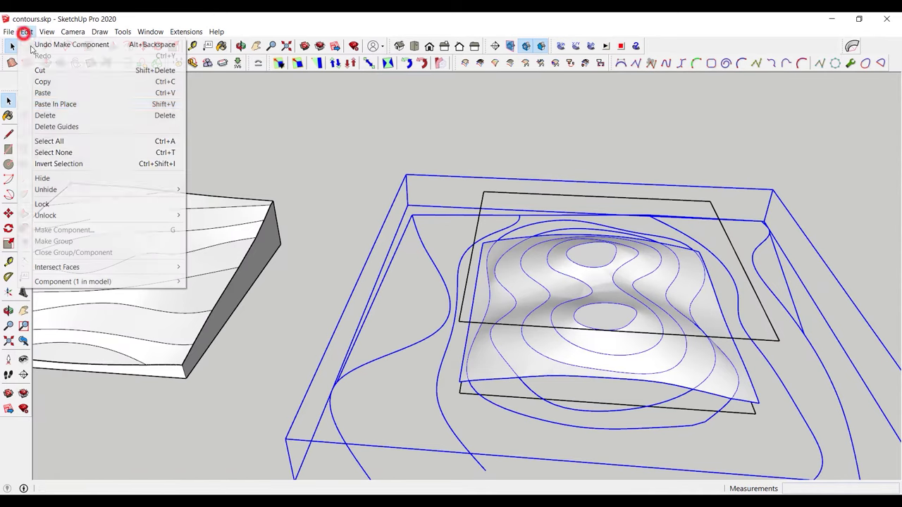
left_click(53, 103)
mouse_move(410, 337)
middle_mouse_down()
mouse_move(433, 380)
mouse_move(427, 453)
mouse_move(460, 385)
middle_mouse_up()
left_click(427, 453)
scroll(460, 384, "up", 2)
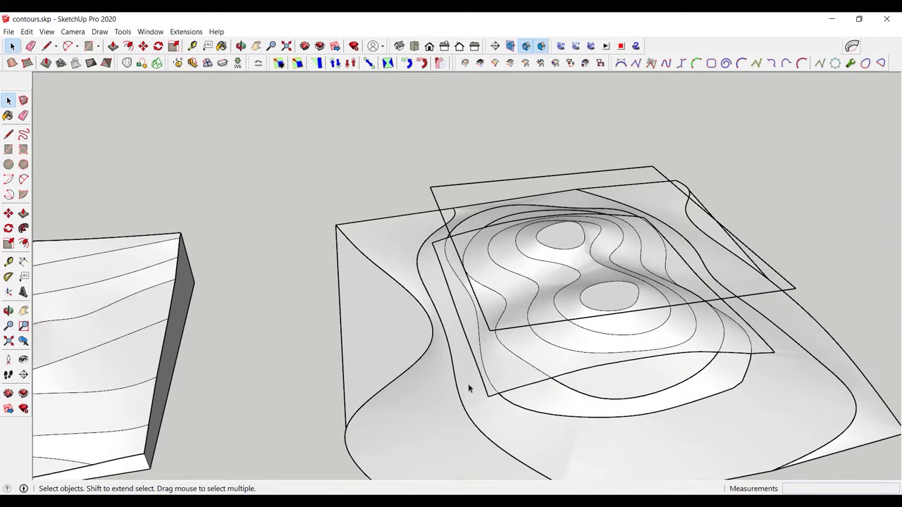
left_click(497, 355)
double_click(497, 355)
Select the central contour band faces inside the square and cut them out
left_click(498, 355)
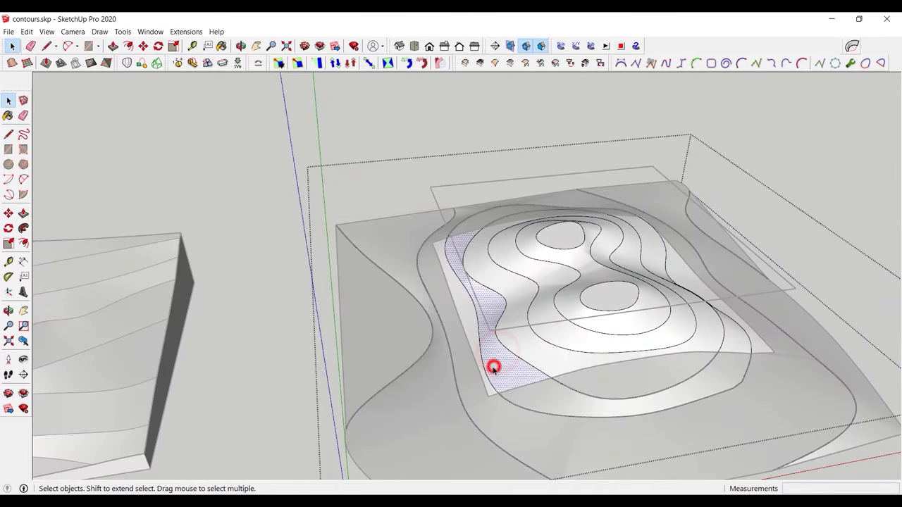
scroll(498, 354, "up", 1)
left_click(499, 352)
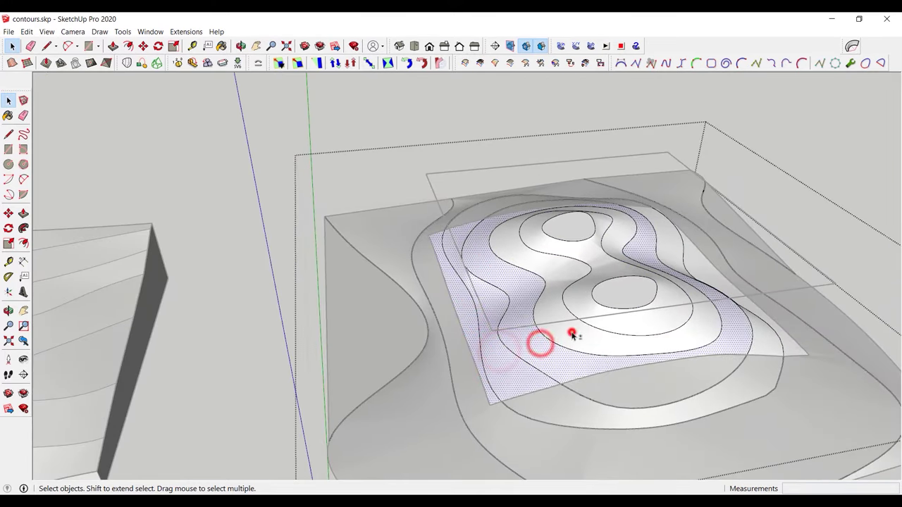
left_click(596, 312, "shift")
left_click(576, 230, "shift")
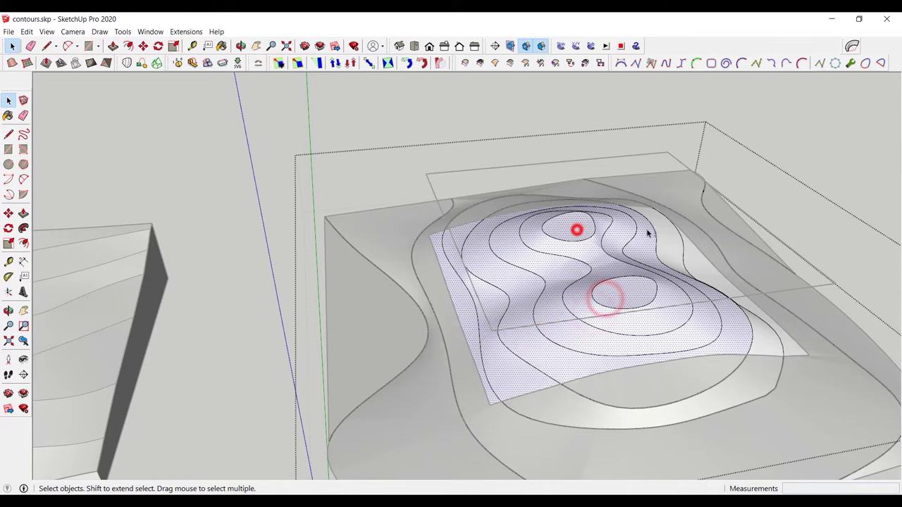
left_click(668, 223, "shift")
left_click(700, 265, "shift")
mouse_move(733, 354)
middle_mouse_down()
mouse_move(543, 313)
mouse_move(535, 336)
mouse_move(622, 359)
middle_mouse_up()
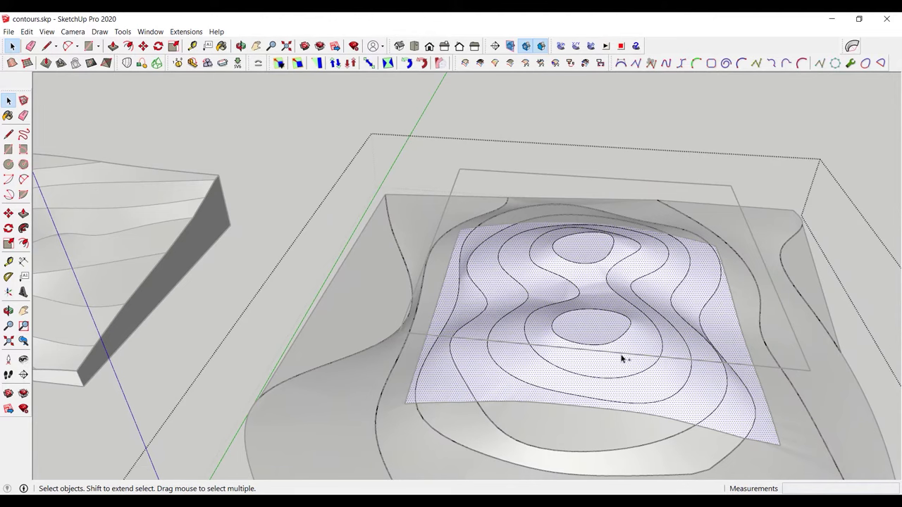
scroll(615, 358, "down", 3)
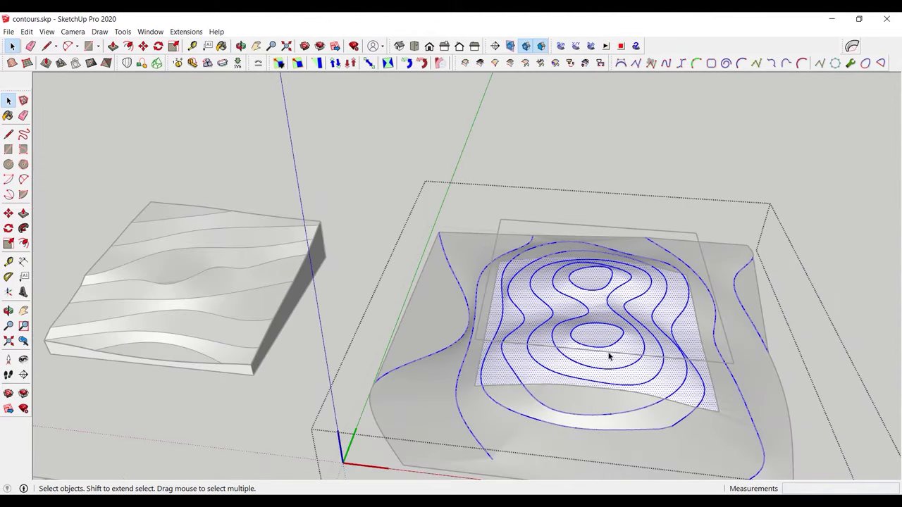
key("Delete")
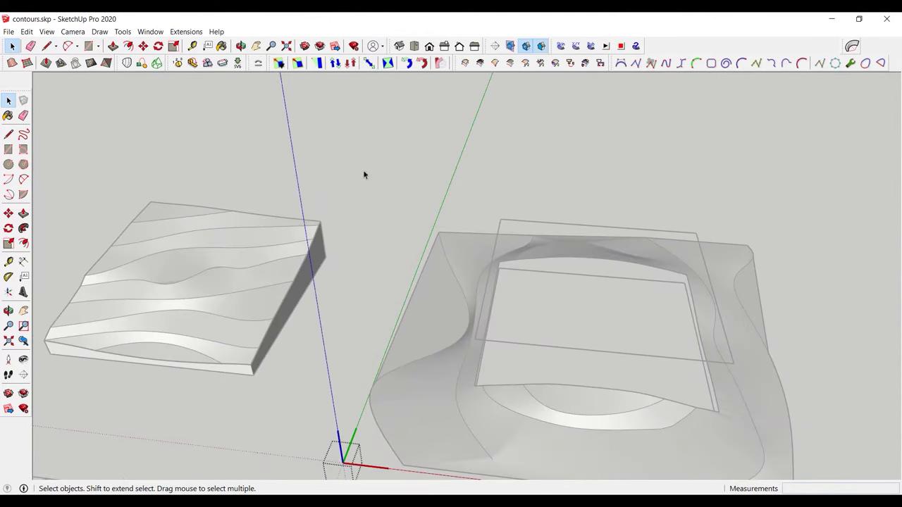
left_click(26, 32)
Paste the central patch back in place and paint the outer terrain Color G07
left_click(60, 102)
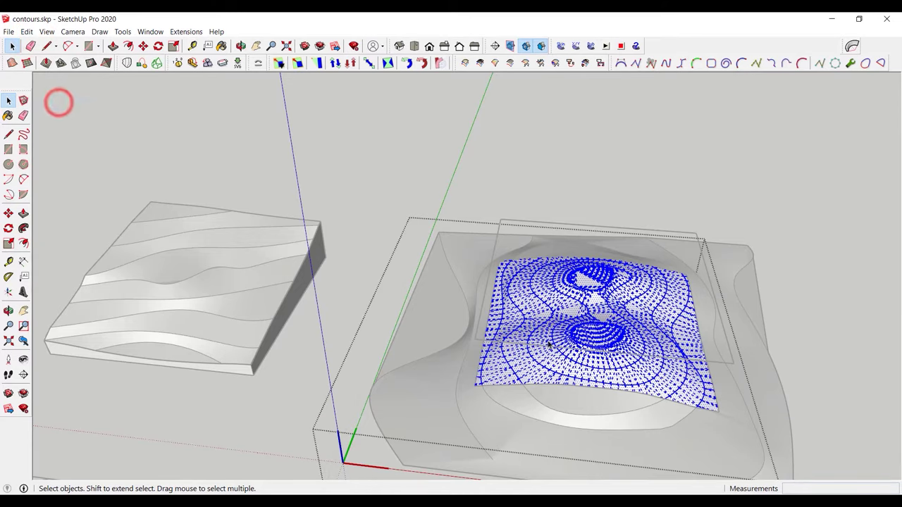
left_click(777, 218)
scroll(594, 396, "down", 3)
scroll(607, 394, "up", 3)
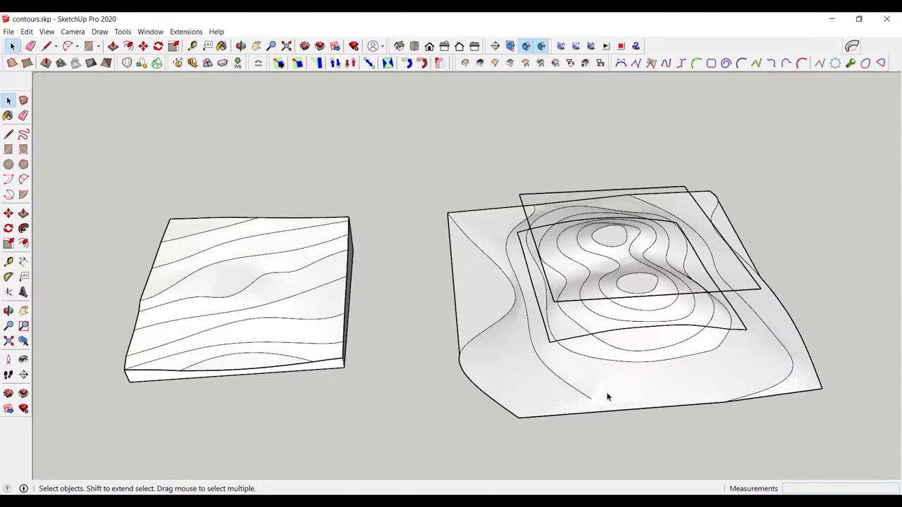
scroll(580, 341, "up", 5)
left_click(578, 339)
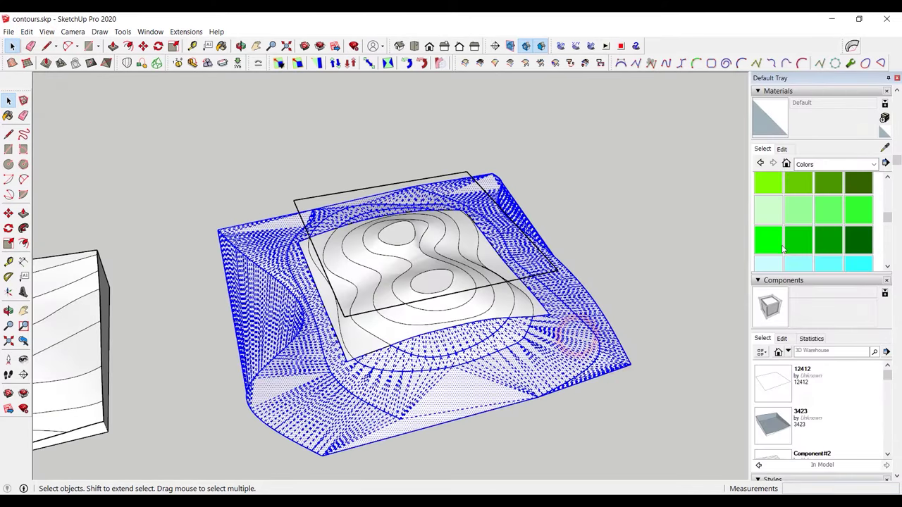
left_click(827, 245)
left_click(502, 352)
Paint the central contoured patch group light green with Color G01
key("space")
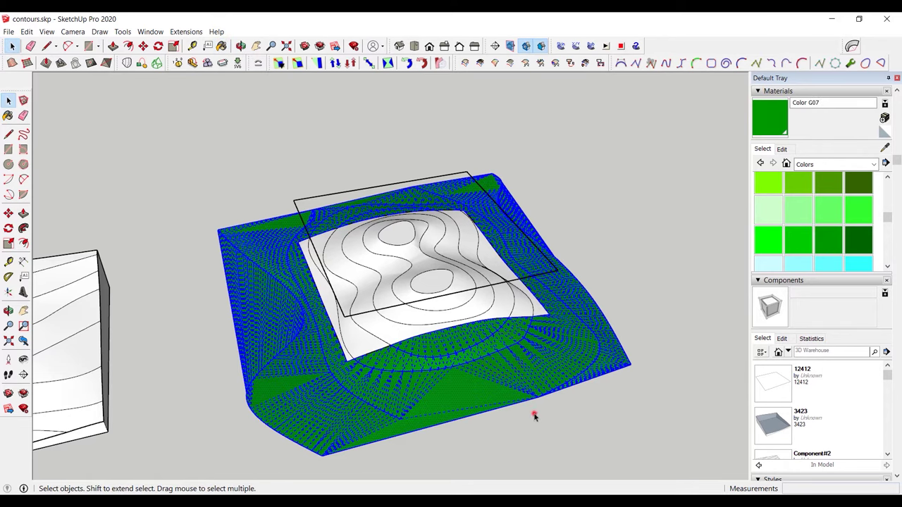
left_click(534, 415)
left_click(408, 310)
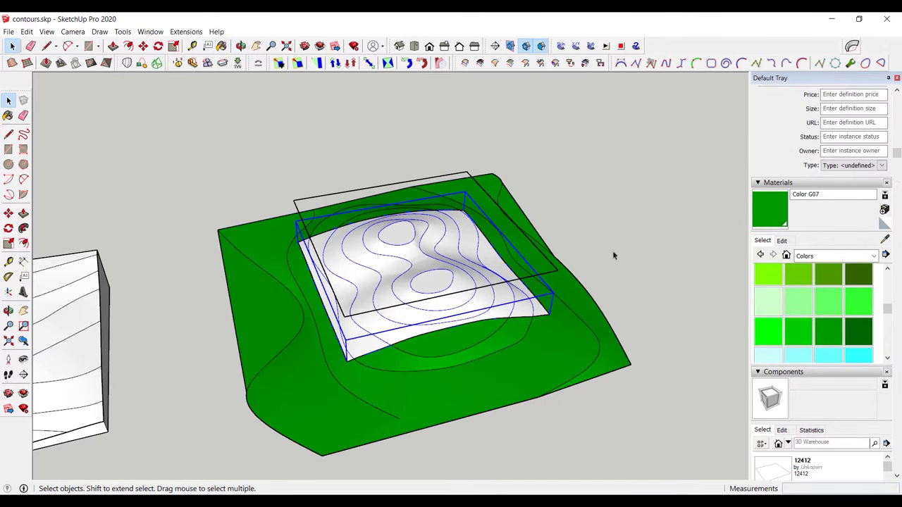
left_click(768, 302)
left_click(414, 270)
mouse_move(414, 270)
middle_mouse_down()
mouse_move(441, 311)
mouse_move(410, 382)
mouse_move(313, 322)
mouse_move(413, 221)
mouse_move(310, 257)
middle_mouse_up()
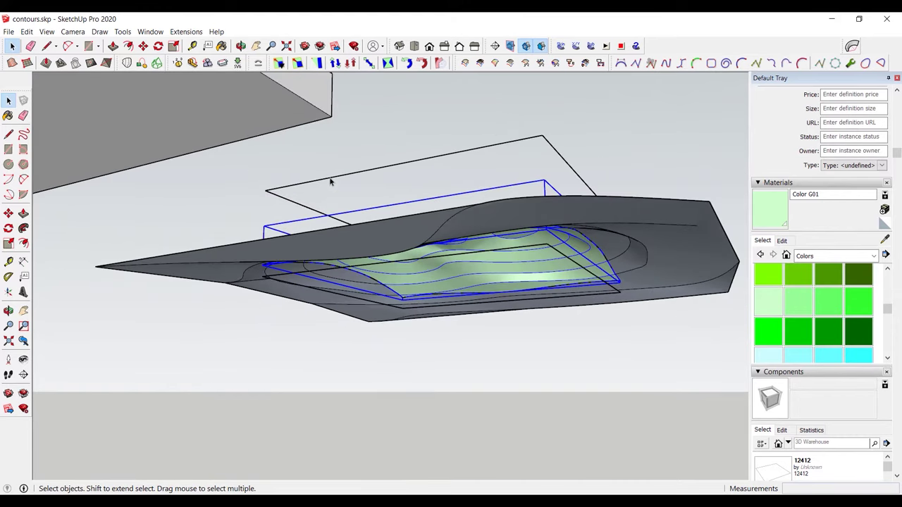
Inside the central patch group, draw a square face with the Line tool
left_click(330, 180)
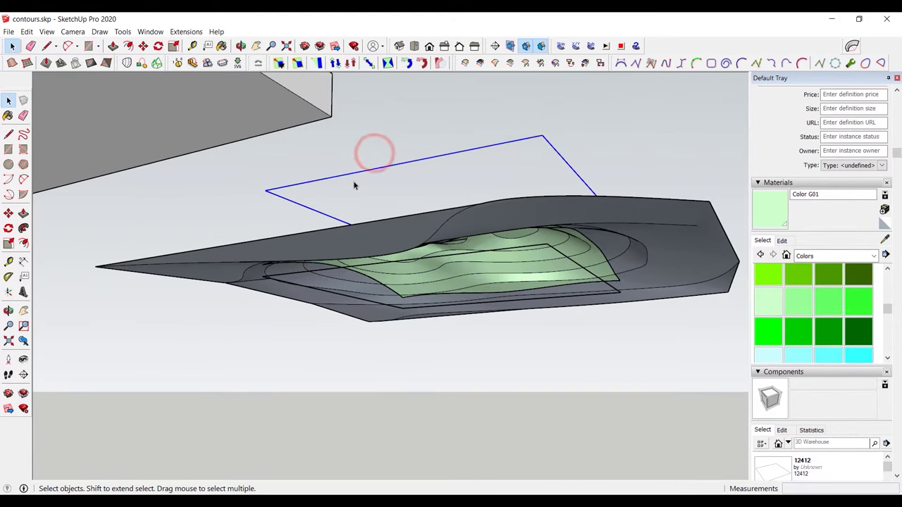
key("ctrl+z")
double_click(304, 272)
key("l")
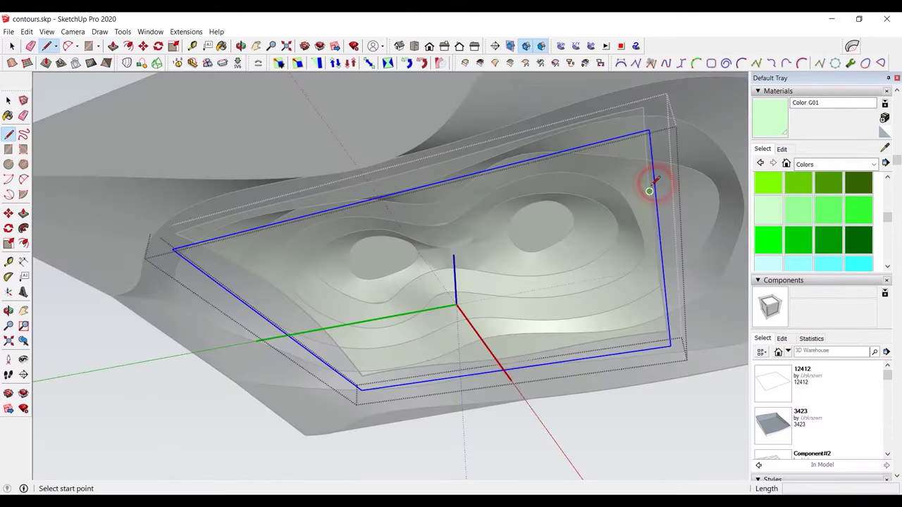
left_click(649, 130)
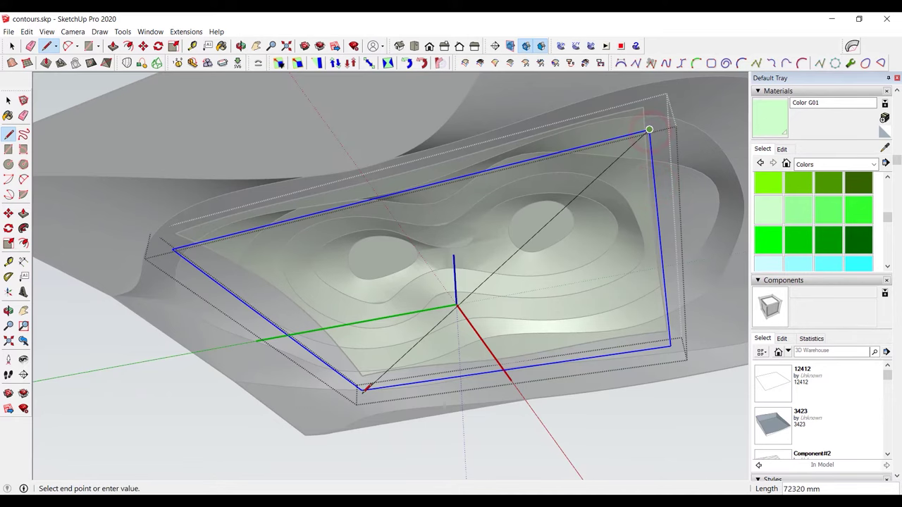
scroll(361, 389, "up", 3)
left_click(361, 389)
Push/Pull the square up through the terrain into a thick block, then select the terrain mesh
scroll(361, 389, "down", 3)
key("space")
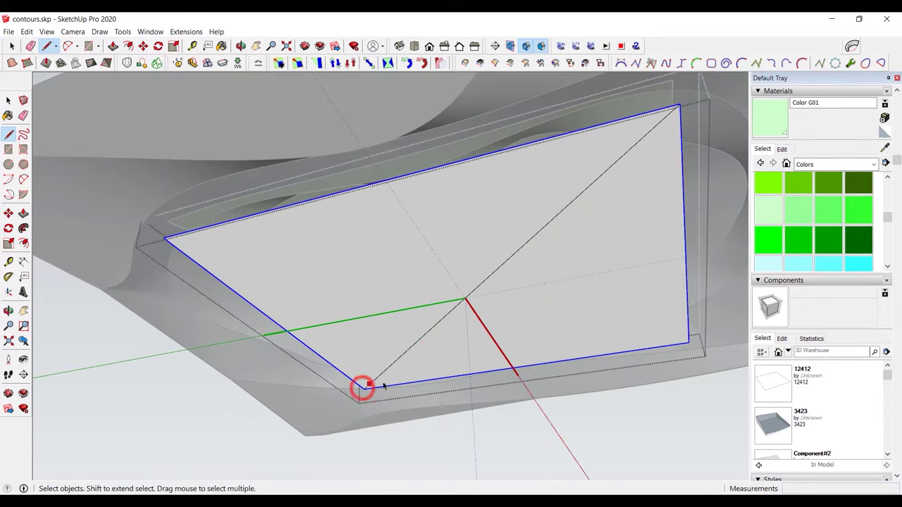
key("e")
middle_click_drag(423, 338, 456, 304)
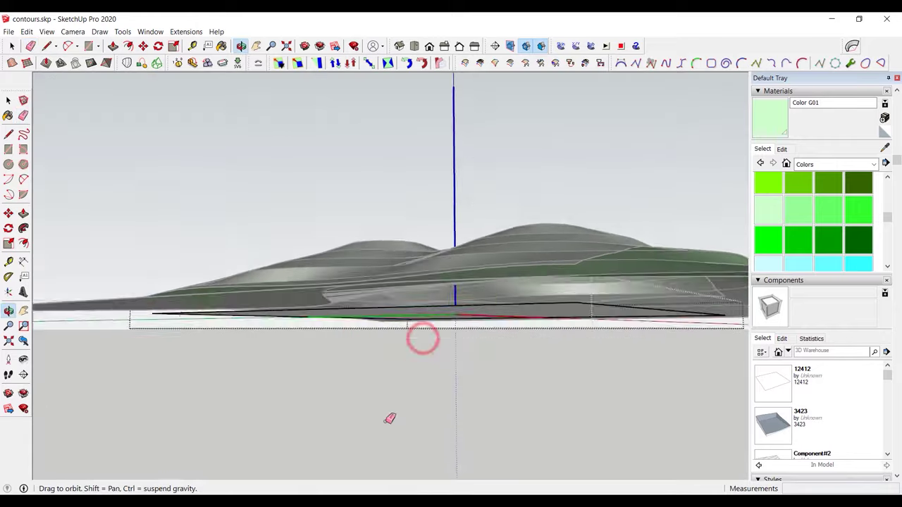
key("space")
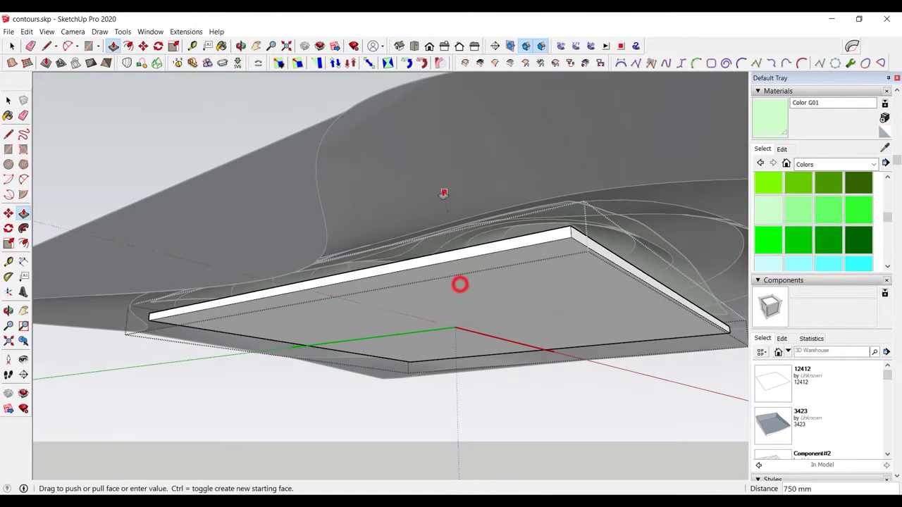
left_click_drag(460, 295, 459, 284)
middle_click_drag(459, 284, 428, 268)
scroll(425, 296, "down", 3)
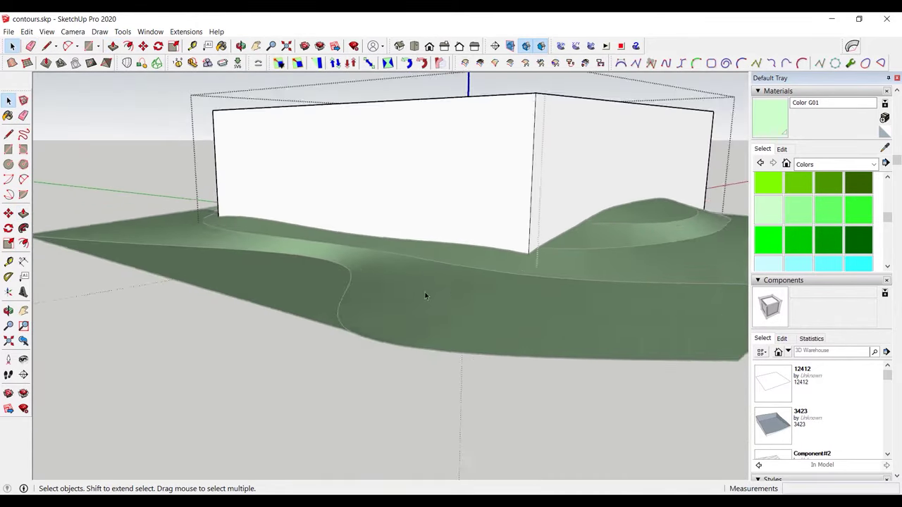
scroll(429, 306, "down", 2)
middle_click_drag(428, 306, 376, 369)
scroll(406, 385, "up", 3)
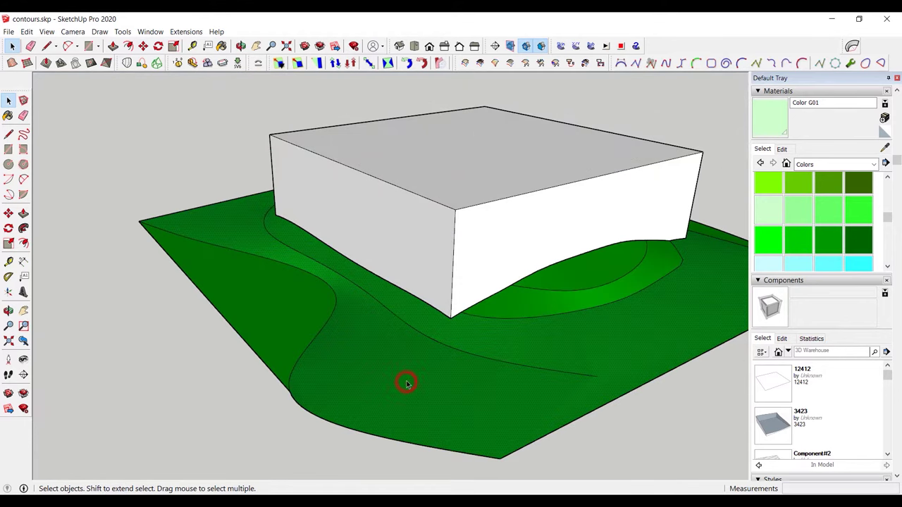
triple_click(407, 383)
Cut the terrain mesh, then paste it in place inside the opened block group
key("Delete")
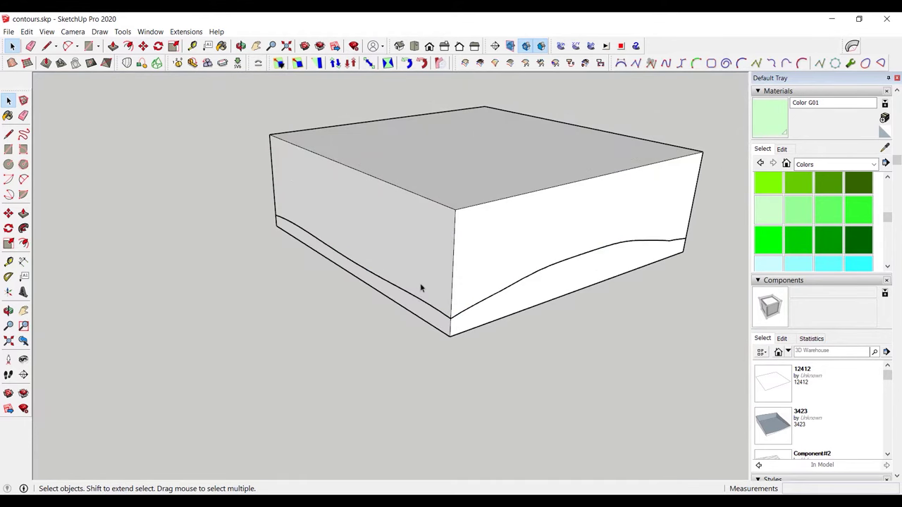
mouse_move(412, 281)
middle_mouse_down()
mouse_move(456, 282)
mouse_move(485, 264)
middle_mouse_up()
left_click(451, 251)
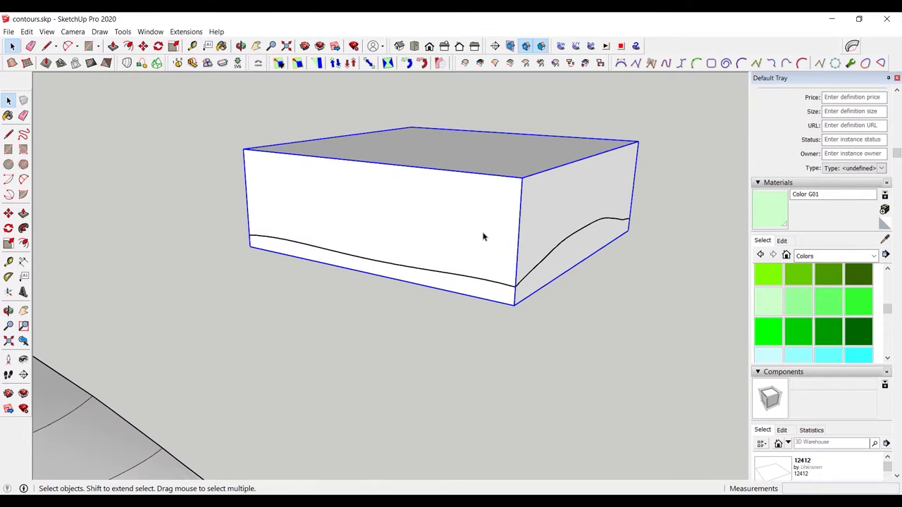
triple_click(483, 237)
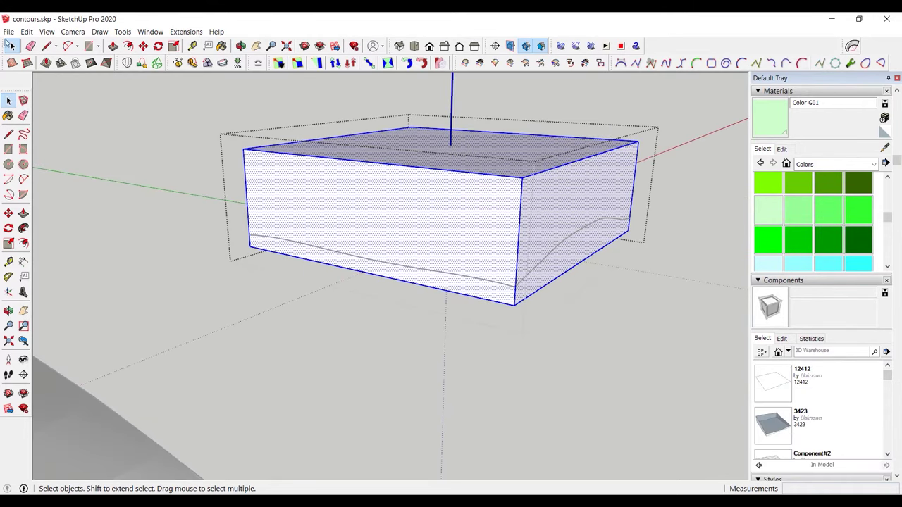
left_click(27, 33)
left_click(75, 104)
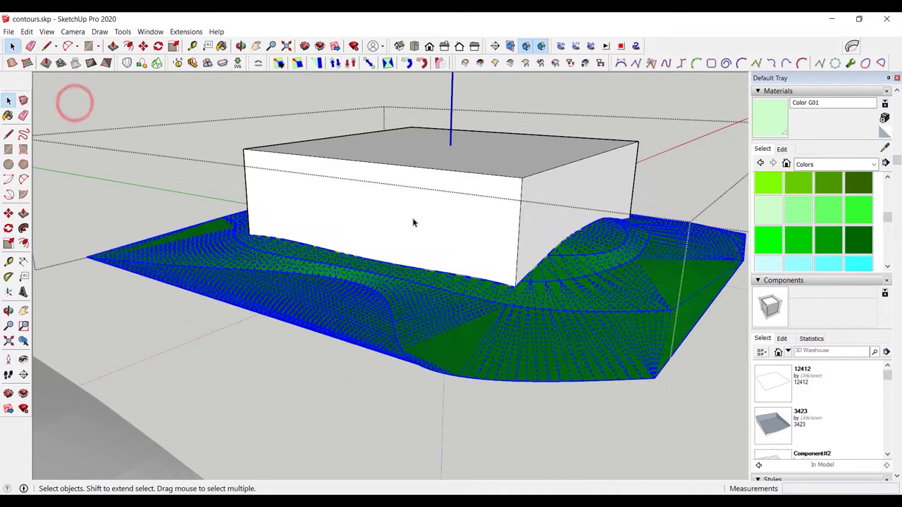
Select the block's faces against the terrain, then the contoured terrain mesh, checking from below and the side
left_click(419, 217)
mouse_move(419, 217)
middle_mouse_down()
mouse_move(449, 174)
mouse_move(454, 110)
mouse_move(437, 173)
middle_mouse_up()
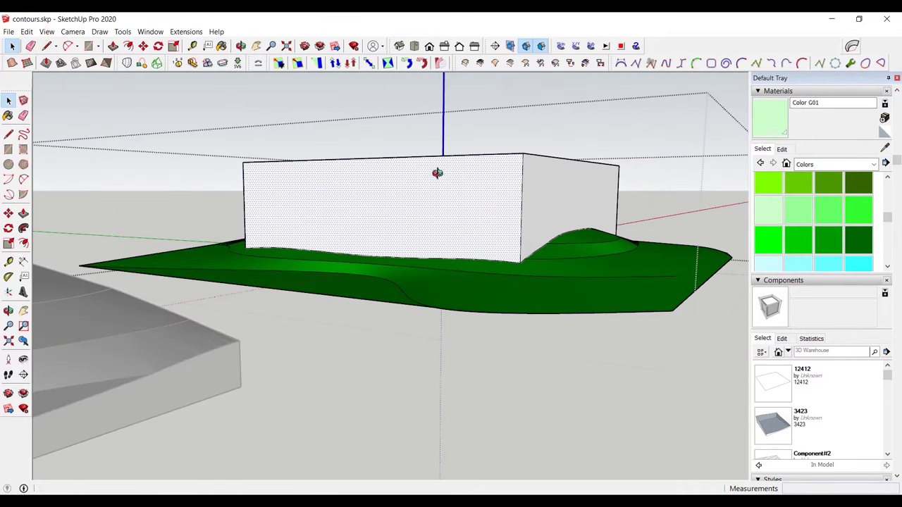
left_click_drag(187, 168, 186, 182)
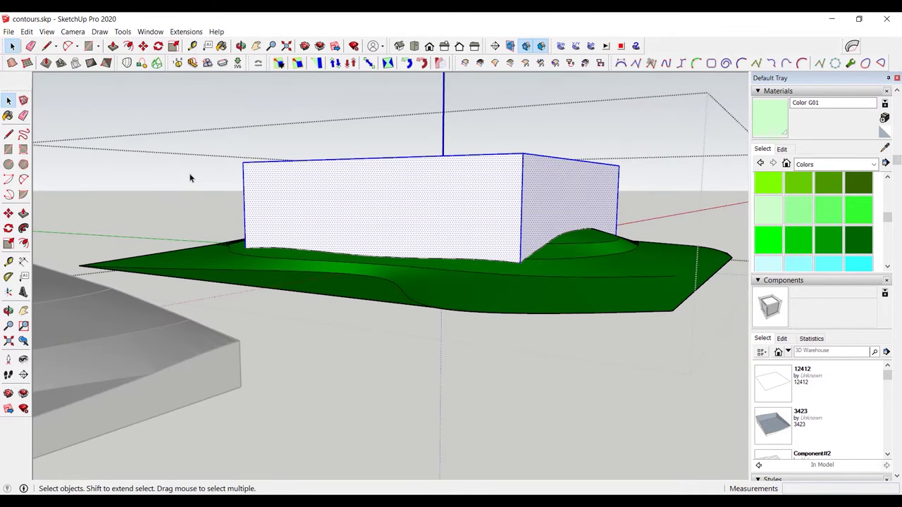
mouse_move(189, 178)
middle_mouse_down()
mouse_move(332, 282)
mouse_move(351, 177)
mouse_move(416, 289)
mouse_move(409, 325)
mouse_move(482, 308)
mouse_move(308, 294)
mouse_move(409, 327)
mouse_move(342, 364)
mouse_move(453, 312)
mouse_move(370, 235)
mouse_move(381, 318)
middle_mouse_up()
middle_click_drag(345, 277, 673, 324)
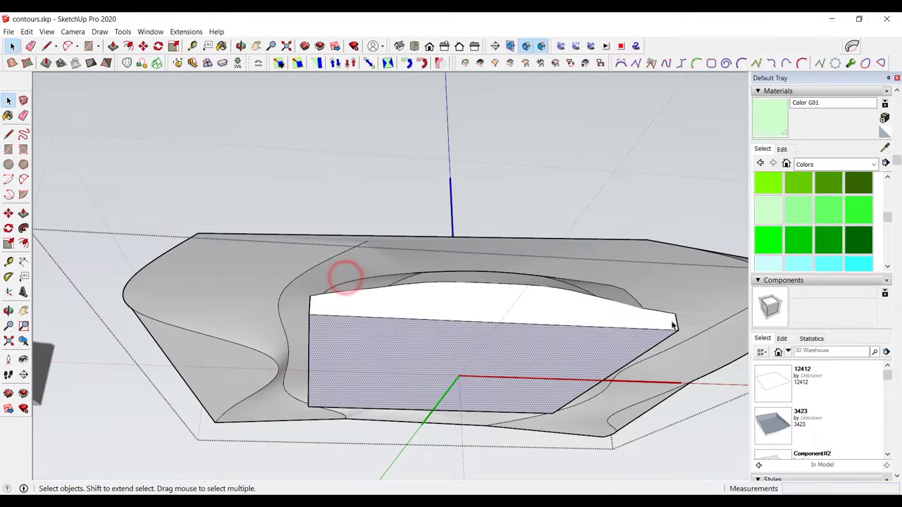
middle_click_drag(523, 311, 459, 344)
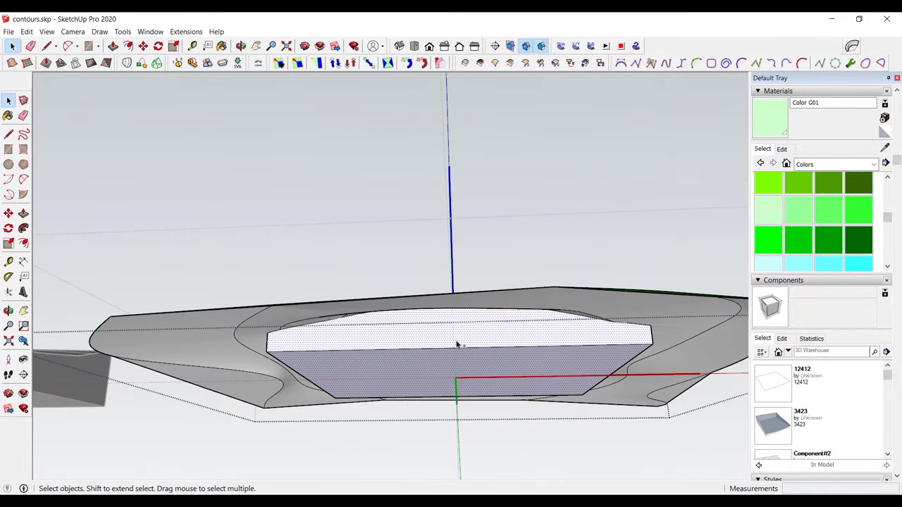
left_click(426, 340)
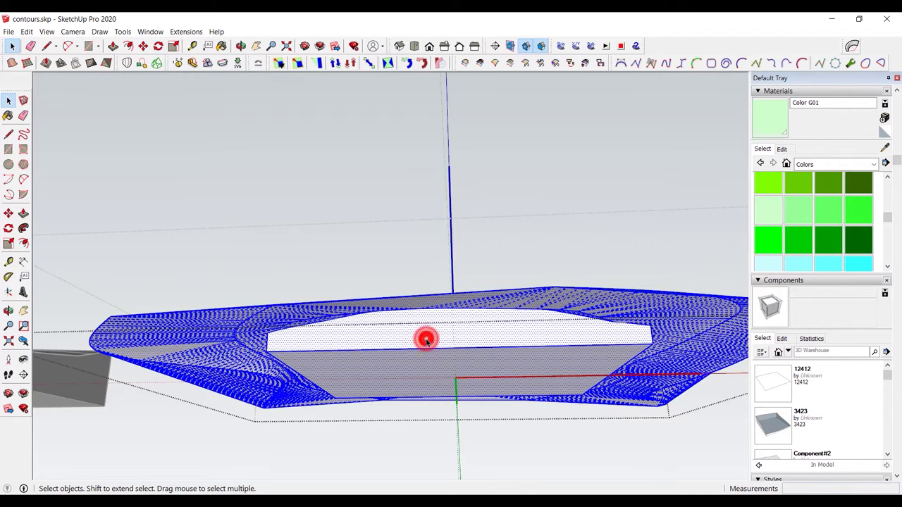
middle_click_drag(427, 340, 228, 454)
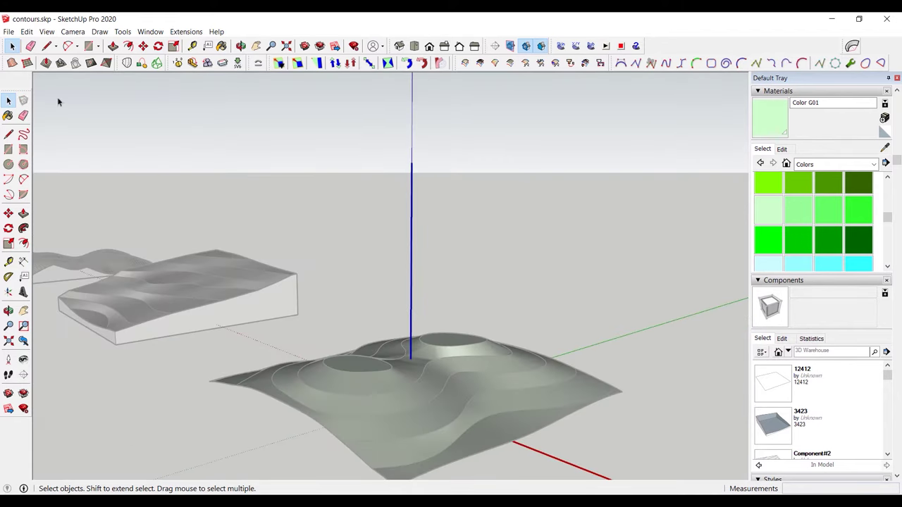
Paste the trimmed solid back in place and paint the contoured model's sides dark brown (Color C08)
left_click(26, 32)
left_click(57, 104)
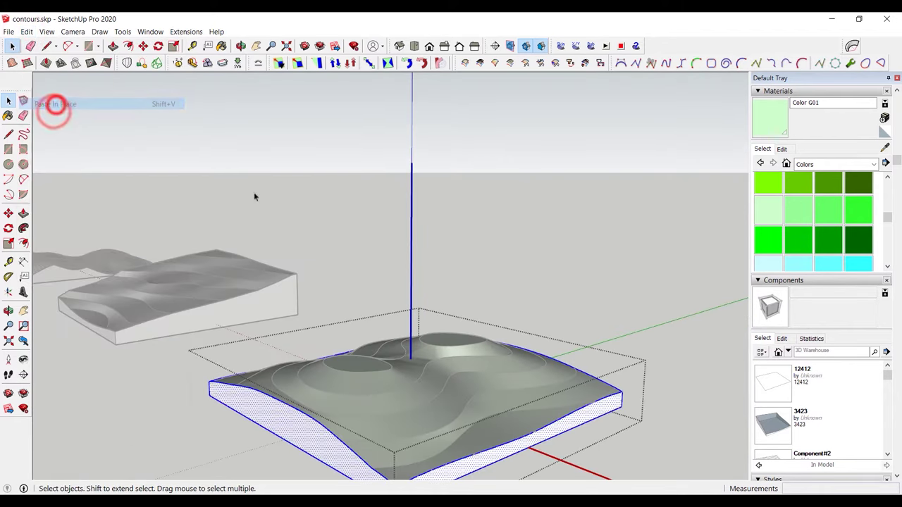
mouse_move(562, 366)
middle_mouse_down()
mouse_move(261, 363)
mouse_move(536, 388)
mouse_move(499, 338)
mouse_move(561, 357)
mouse_move(442, 300)
middle_mouse_up()
left_click(442, 299)
scroll(442, 300, "up", 2)
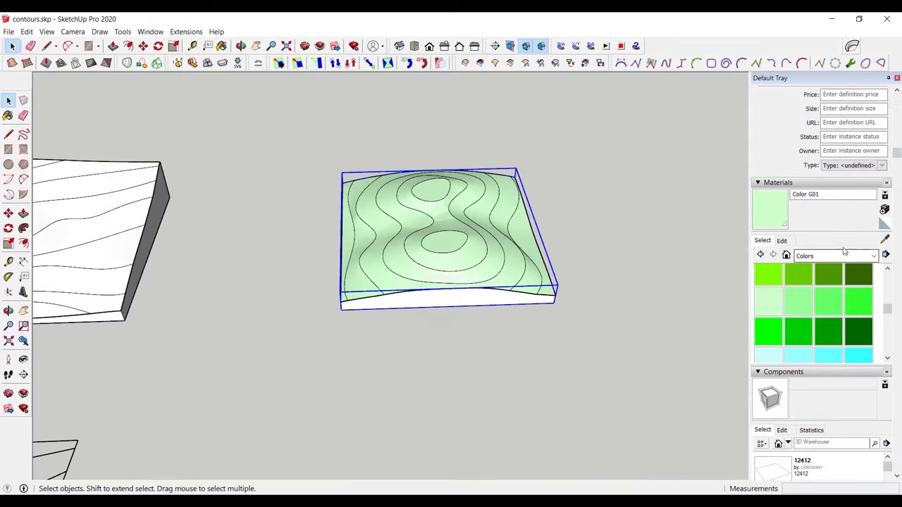
scroll(807, 255, "down", 3)
scroll(809, 282, "down", 3)
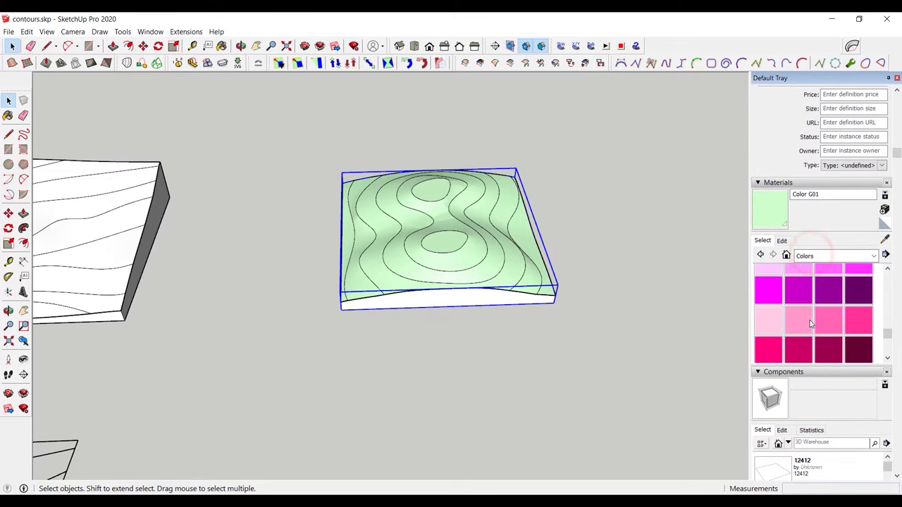
scroll(810, 324, "down", 3)
scroll(810, 324, "up", 2)
scroll(811, 324, "up", 2)
scroll(810, 324, "up", 2)
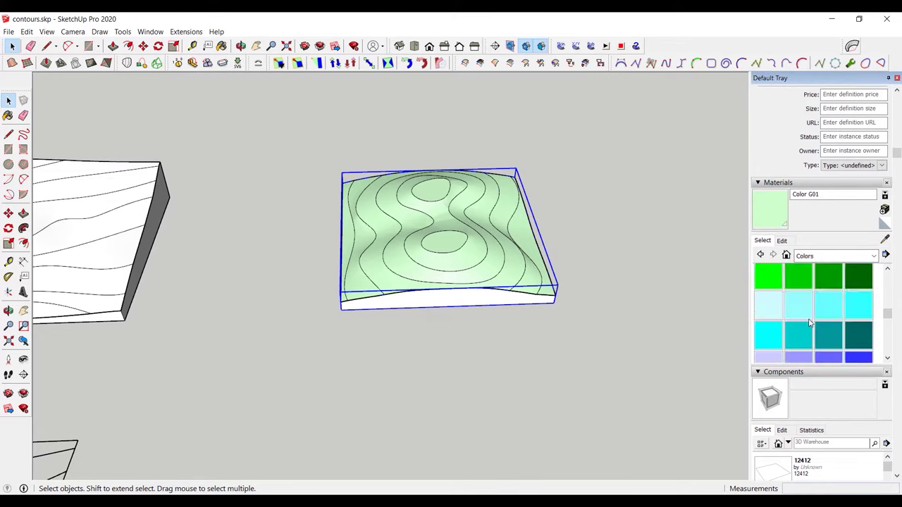
scroll(811, 323, "up", 2)
scroll(811, 324, "up", 2)
scroll(810, 324, "up", 2)
scroll(810, 324, "down", 2)
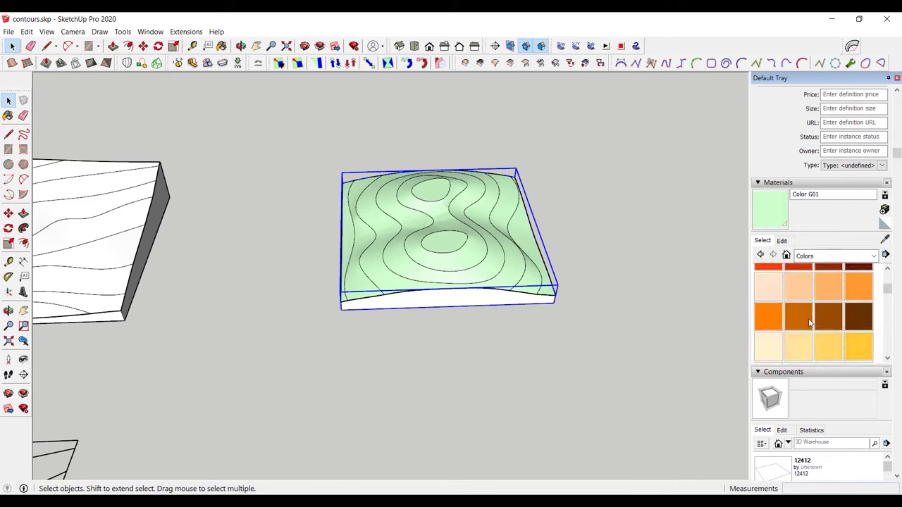
scroll(810, 324, "up", 3)
scroll(811, 323, "down", 2)
scroll(810, 323, "down", 2)
left_click(845, 319)
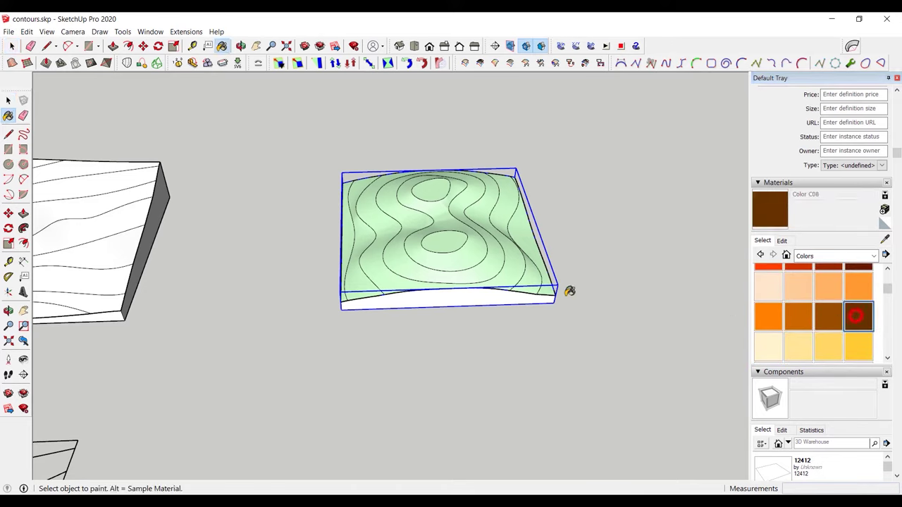
left_click(484, 299)
Paint the sloped terrain block's sides the same dark brown
middle_click_drag(483, 299, 604, 187)
key("space")
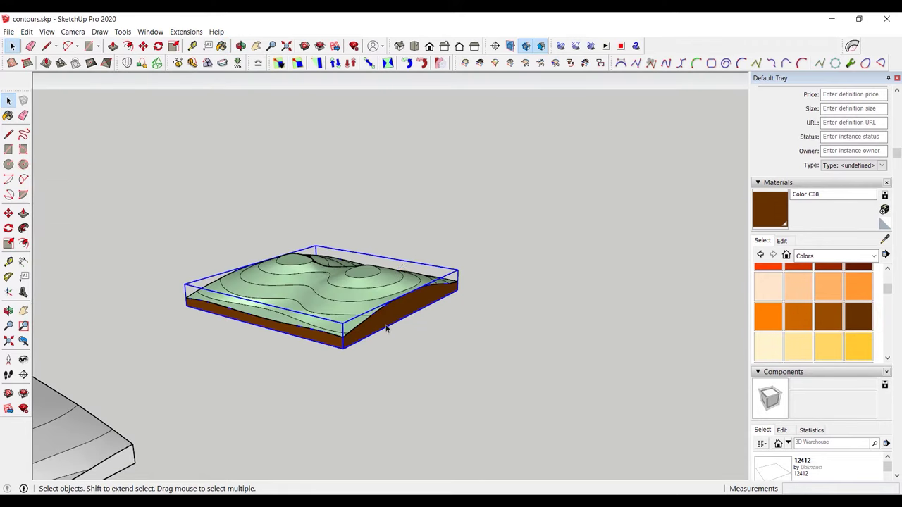
left_click(386, 380)
mouse_move(386, 380)
middle_mouse_down()
mouse_move(414, 341)
mouse_move(276, 413)
mouse_move(444, 356)
mouse_move(247, 423)
middle_mouse_up()
left_click(275, 413)
key("b")
left_click(258, 398)
Paint the sloped block's contoured top bright green with Color G06
key("o")
left_click_drag(278, 369, 310, 370)
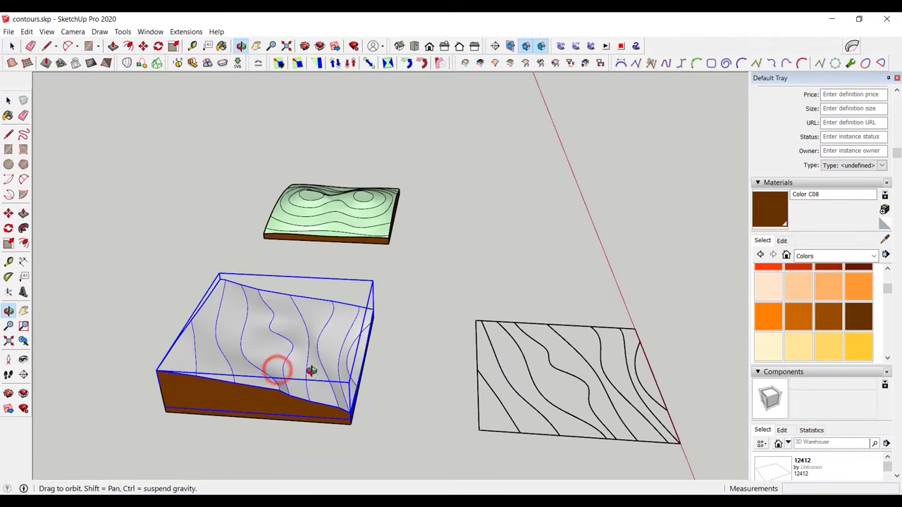
middle_click_drag(311, 371, 328, 340)
scroll(808, 295, "up", 3)
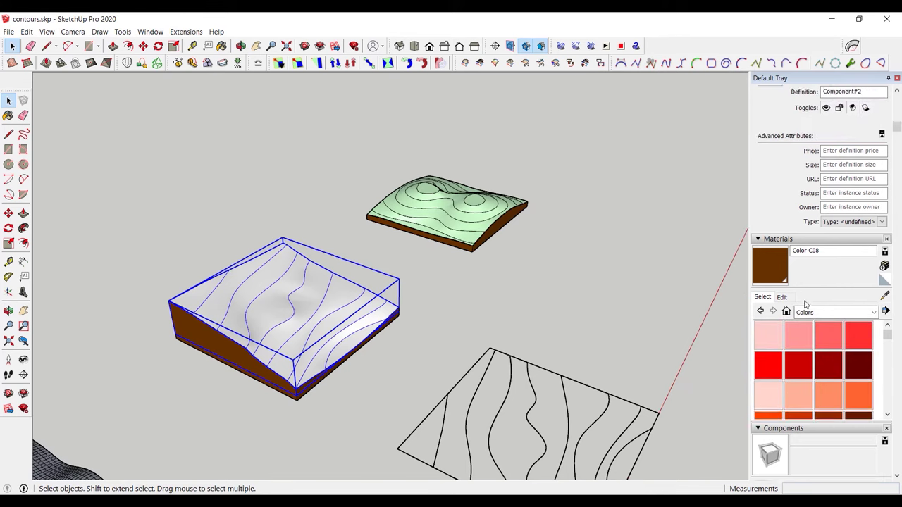
scroll(806, 310, "up", 2)
scroll(799, 403, "down", 3)
scroll(798, 403, "down", 2)
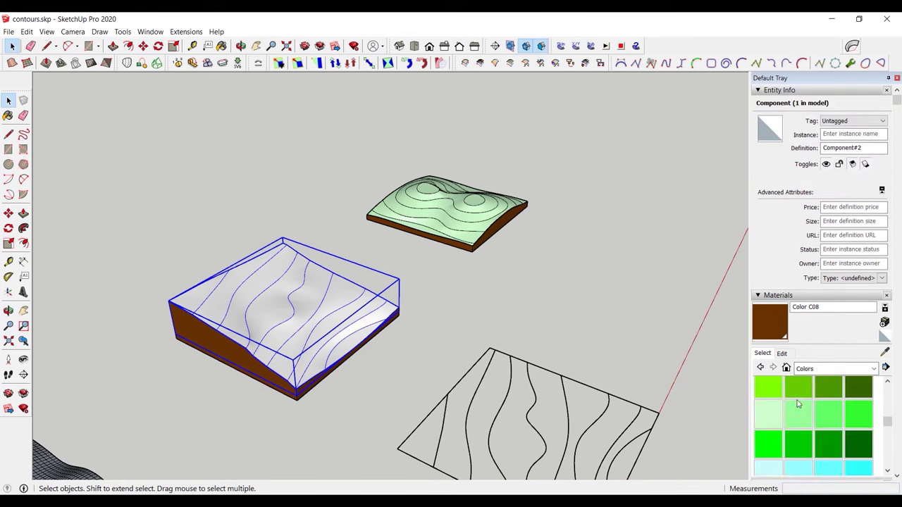
scroll(798, 404, "down", 2)
left_click(804, 395)
left_click(288, 329)
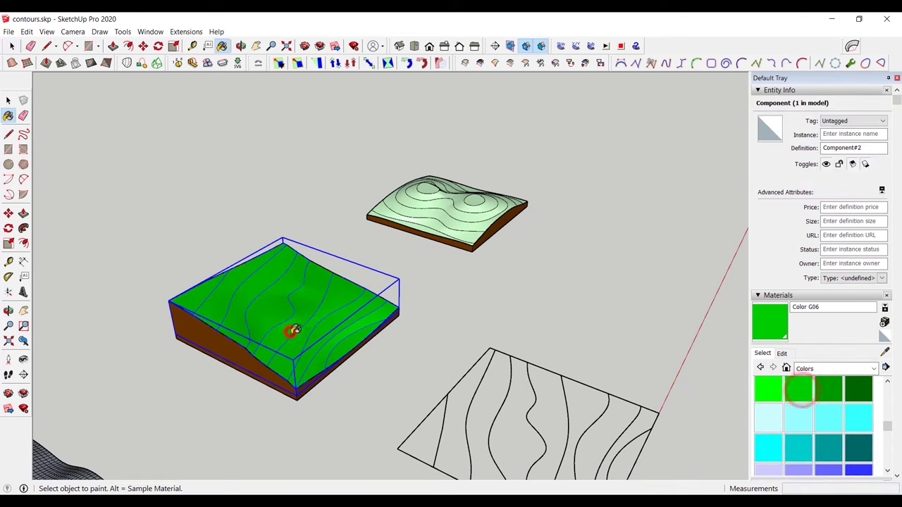
Paint the wavy mesh group with the same Color G06
mouse_move(288, 328)
middle_mouse_down()
mouse_move(309, 324)
mouse_move(171, 353)
mouse_move(352, 291)
mouse_move(495, 342)
middle_mouse_up()
key("space")
left_click(353, 291)
key("b")
left_click(353, 291)
key("space")
Open the wavy mesh group and select its entire surface
left_click(444, 350)
middle_click_drag(261, 383, 364, 364)
scroll(312, 332, "up", 3)
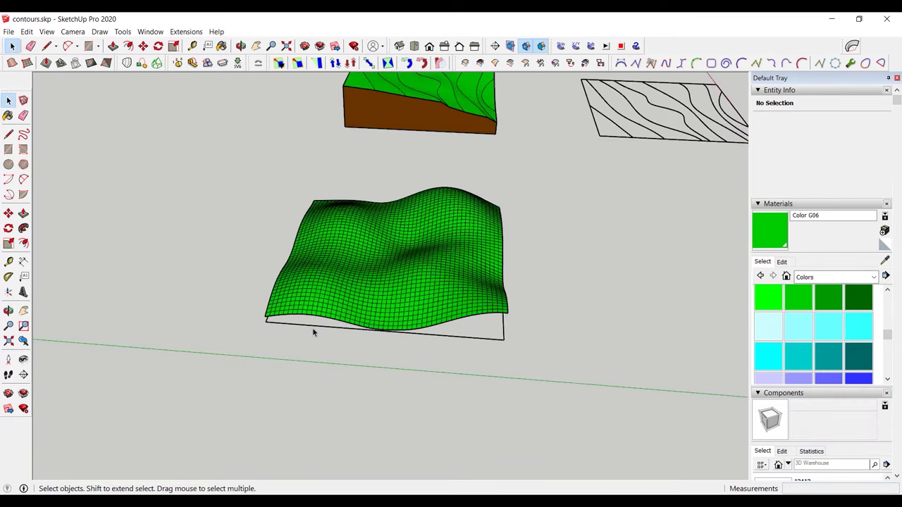
scroll(294, 316, "up", 2)
scroll(292, 318, "up", 3)
left_click(303, 301)
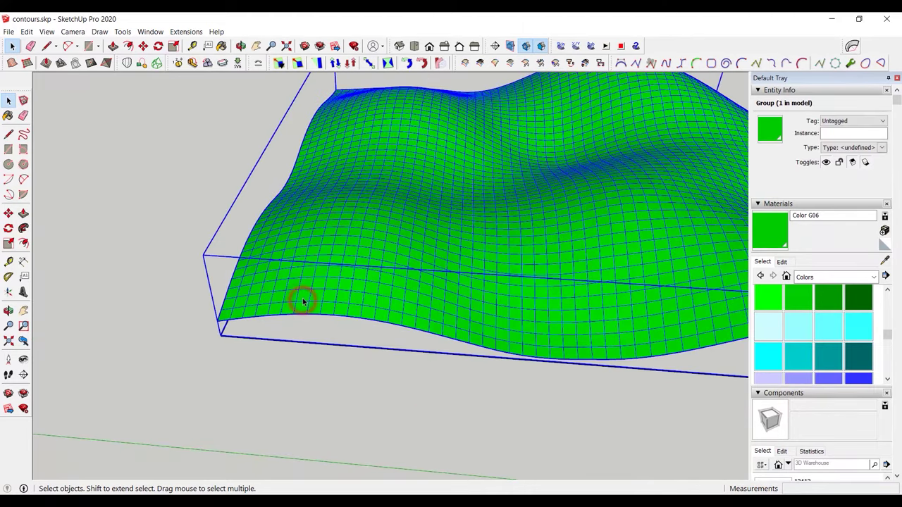
double_click(303, 302)
left_click(303, 302)
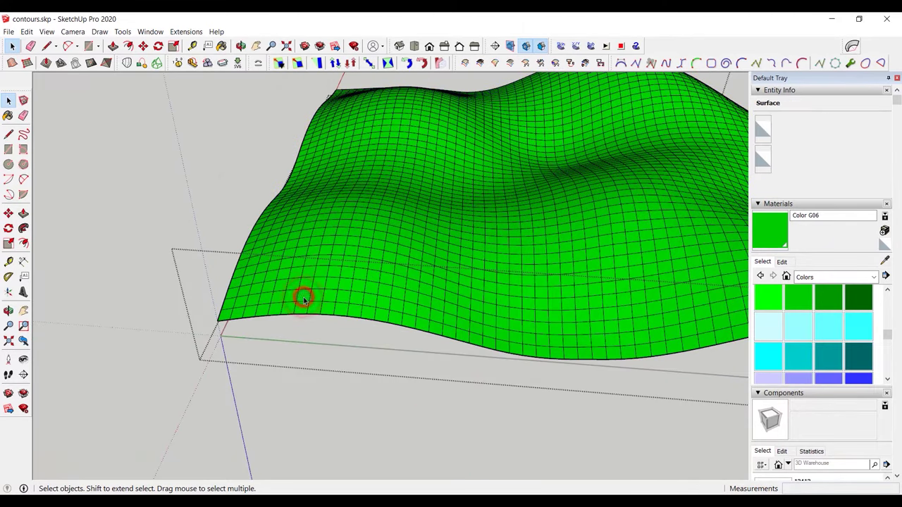
triple_click(303, 297)
Collapse the tray panels and soften the mesh edges at 62.6°, including coplanar edges
mouse_move(302, 298)
middle_mouse_down()
mouse_move(463, 306)
mouse_move(628, 378)
middle_mouse_up()
scroll(834, 449, "down", 2)
scroll(829, 422, "down", 2)
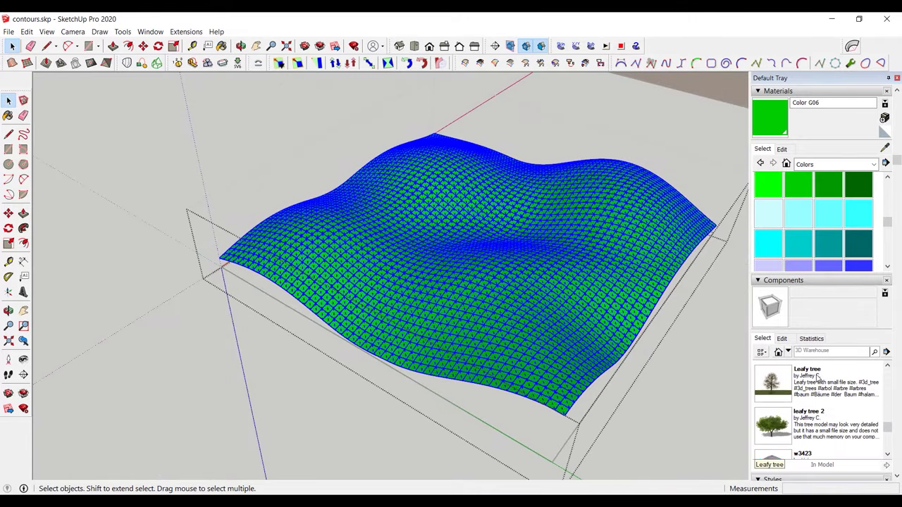
scroll(829, 421, "down", 2)
left_click(761, 224)
left_click(759, 236)
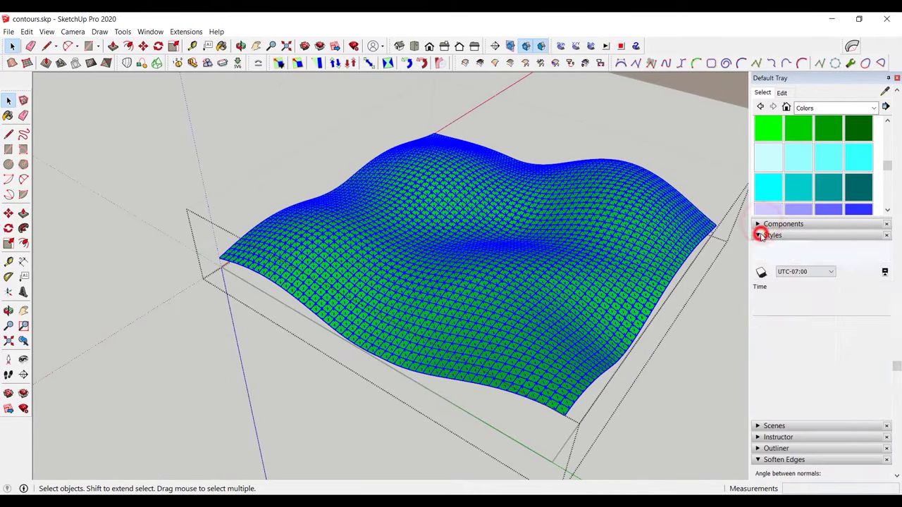
left_click(758, 246)
left_click(758, 258)
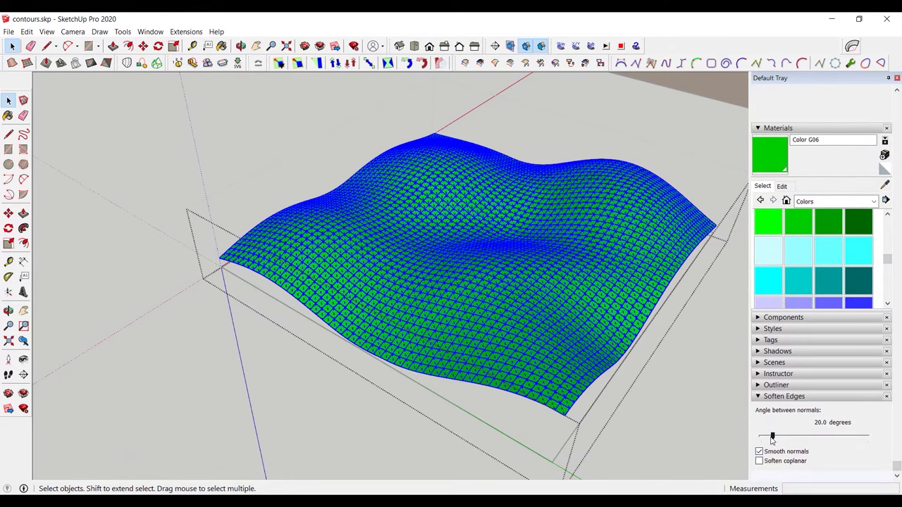
left_click_drag(774, 437, 789, 440)
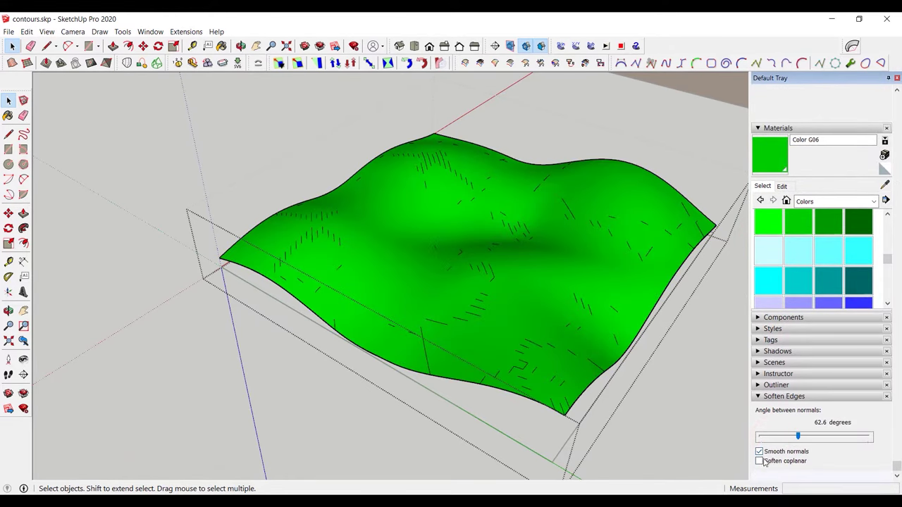
middle_click_drag(686, 413, 441, 327)
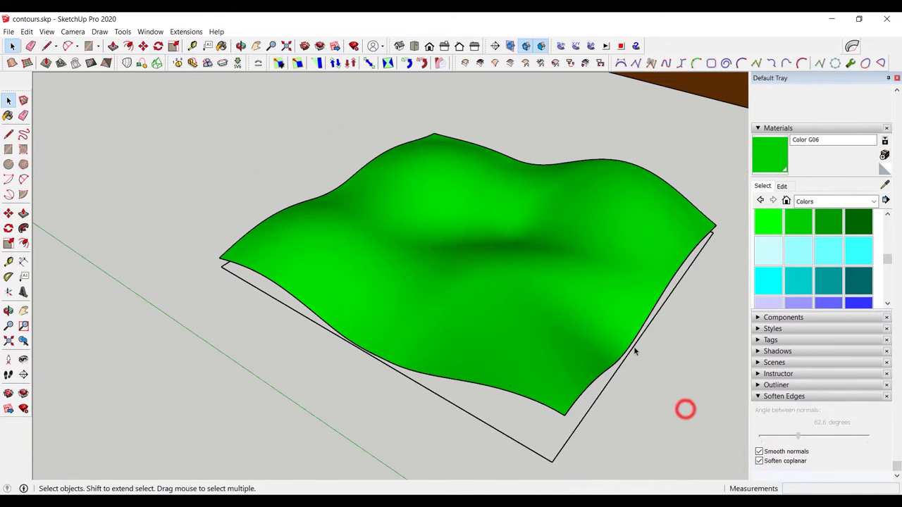
left_click(441, 327)
double_click(431, 348)
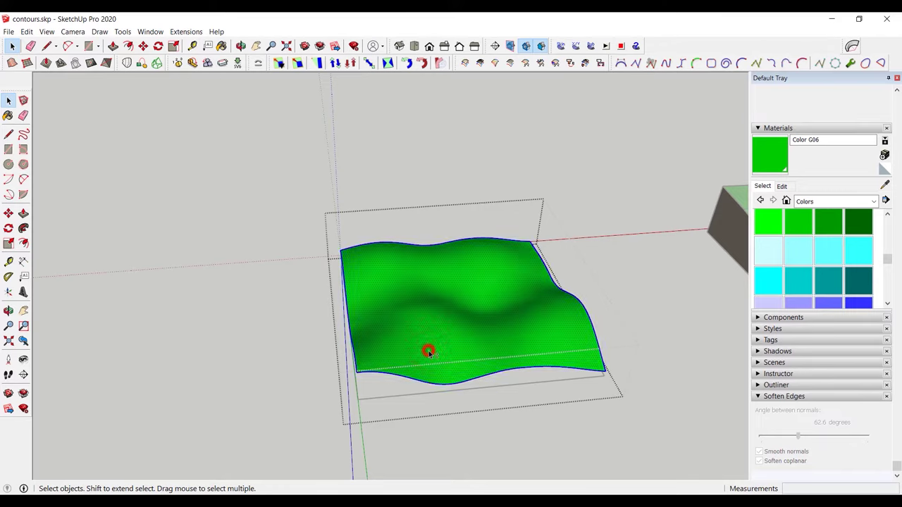
Leave the terrain group and draw a line closing the base beneath the terrain
left_click(388, 395)
left_click(377, 397)
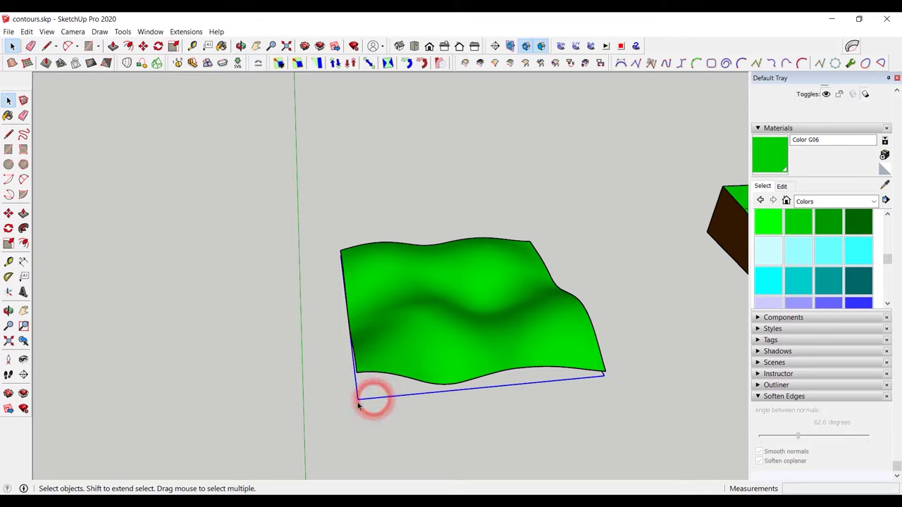
key("l")
left_click(357, 399)
left_click(603, 375)
key("space")
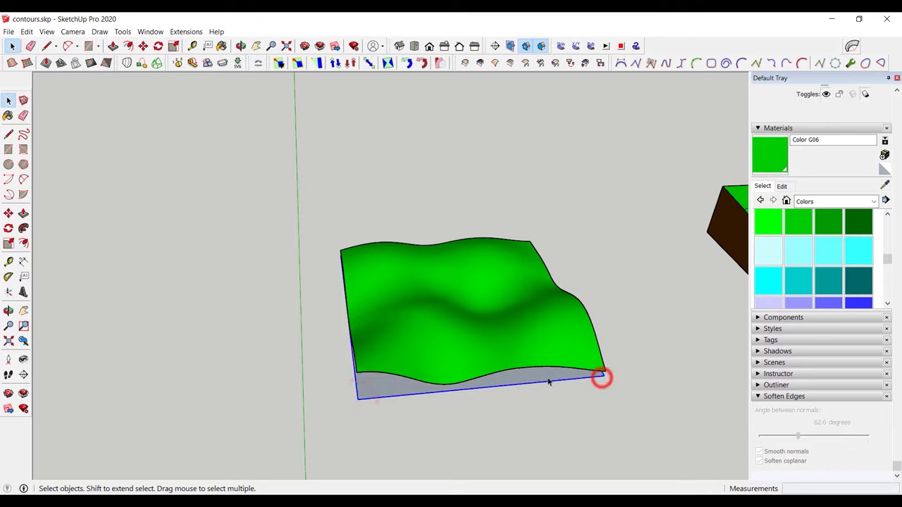
Push/Pull the base face up into a box above the terrain and make it a component
key("p")
left_click(543, 379)
left_click(556, 293)
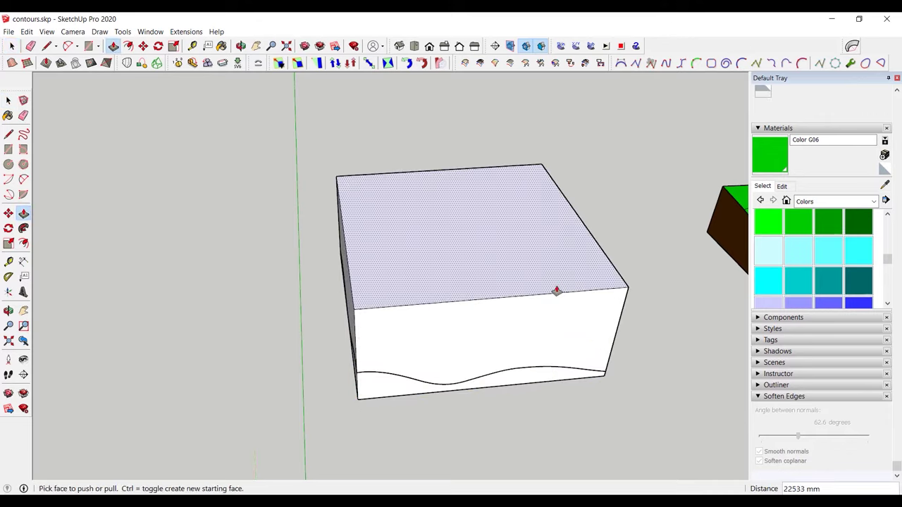
key("space")
triple_click(539, 314)
right_click(538, 315)
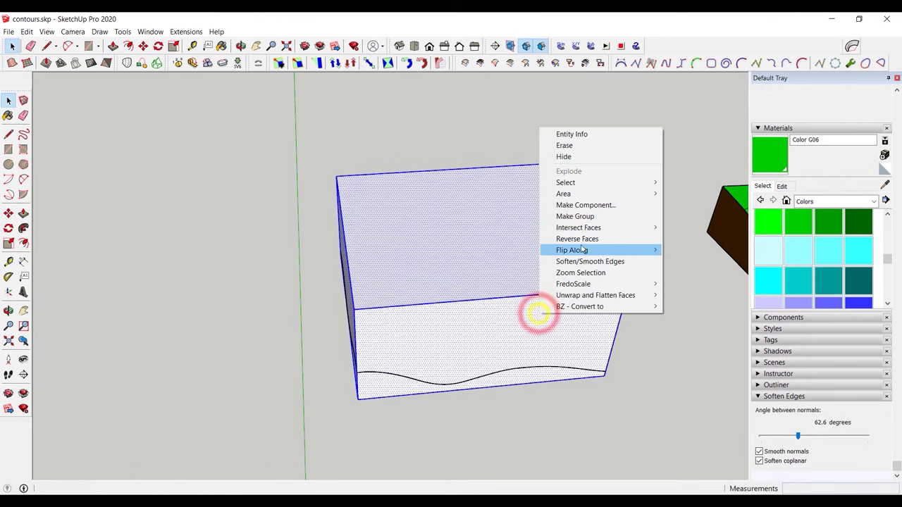
left_click(591, 206)
left_click(466, 379)
Paste the copied terrain in place over the box component
left_click(532, 319)
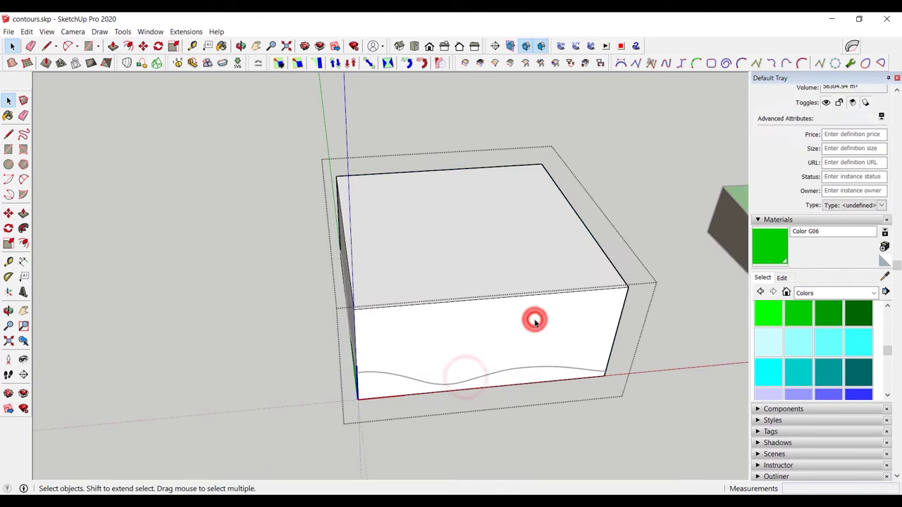
left_click(27, 32)
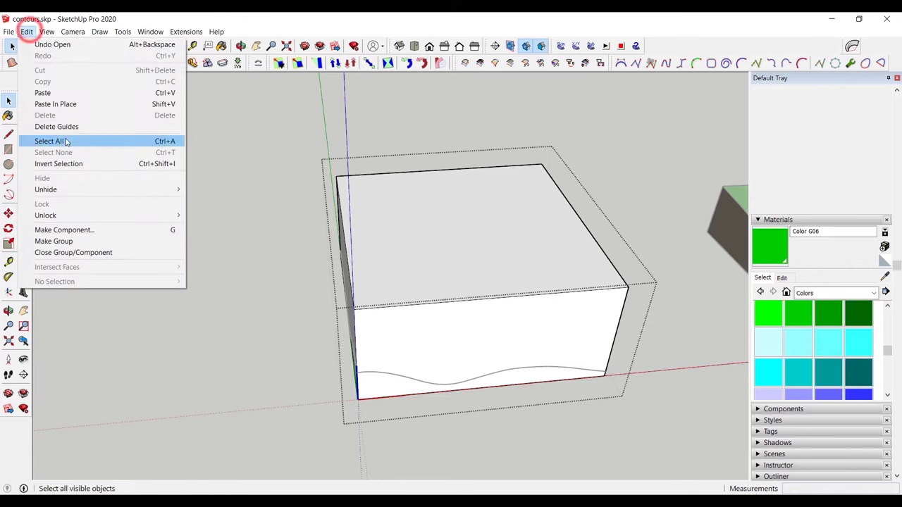
left_click(66, 104)
middle_click_drag(465, 330, 512, 207)
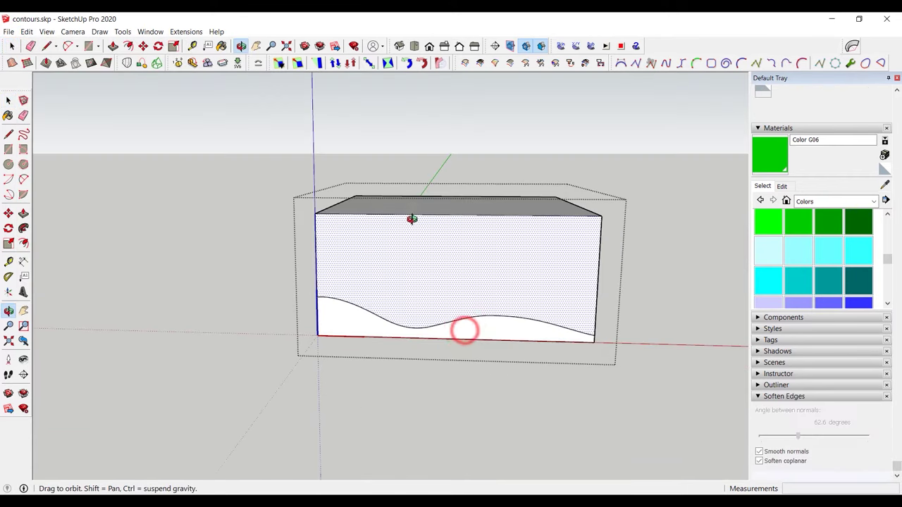
left_click(276, 235)
middle_click_drag(275, 235, 424, 396)
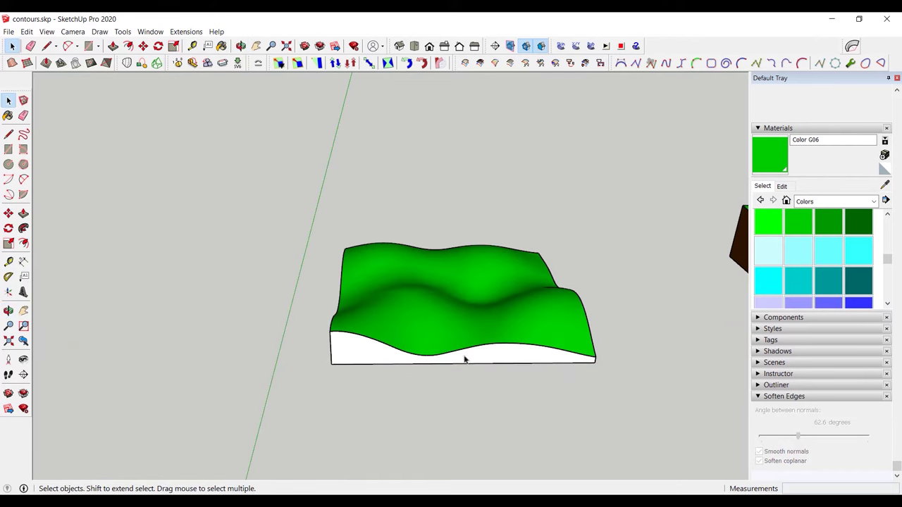
Paint the terrain block's white side faces brown with Color C07
left_click(467, 358)
scroll(857, 335, "down", 3)
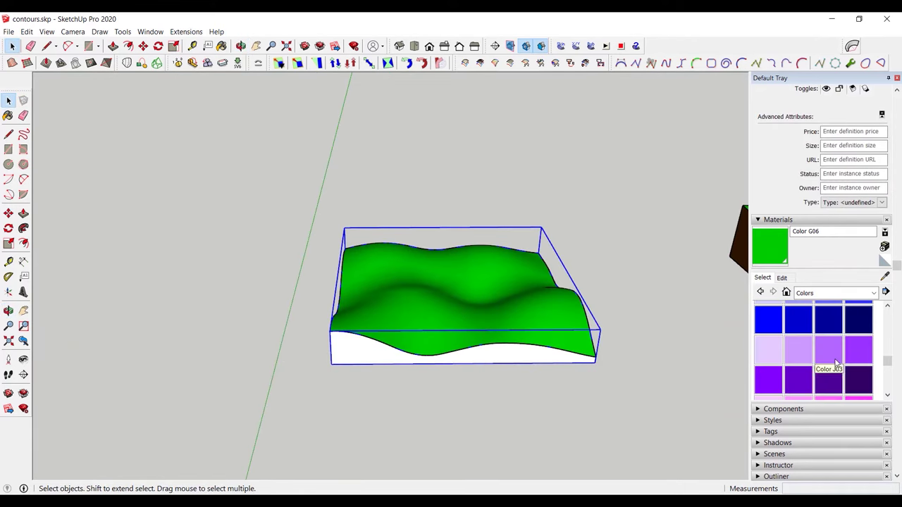
scroll(853, 342, "down", 3)
scroll(846, 349, "up", 5)
scroll(836, 360, "up", 4)
scroll(835, 356, "up", 2)
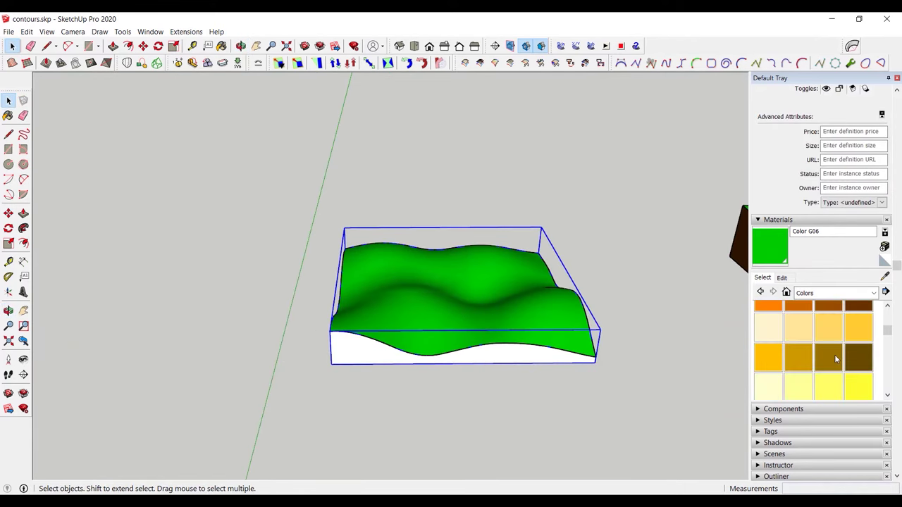
left_click(835, 310)
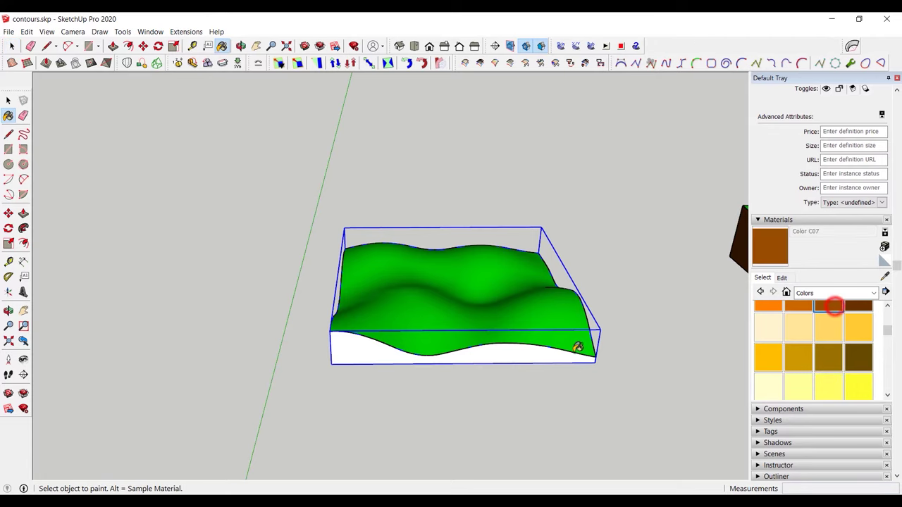
left_click(553, 350)
middle_click_drag(544, 354, 301, 363)
key("space")
scroll(301, 363, "down", 2)
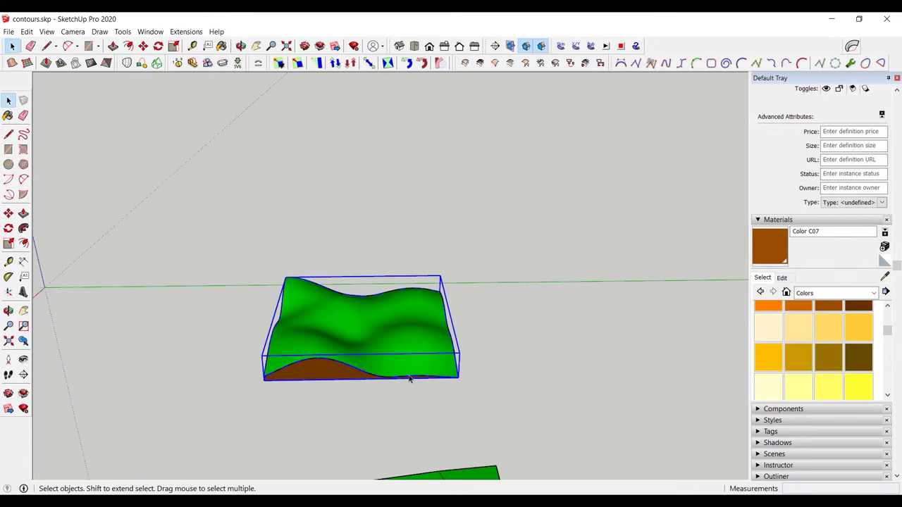
left_click(444, 399)
mouse_move(444, 399)
middle_mouse_down()
mouse_move(596, 393)
mouse_move(513, 381)
mouse_move(640, 365)
mouse_move(367, 273)
mouse_move(382, 326)
mouse_move(338, 343)
mouse_move(413, 387)
mouse_move(493, 364)
mouse_move(372, 334)
mouse_move(358, 299)
middle_mouse_up()
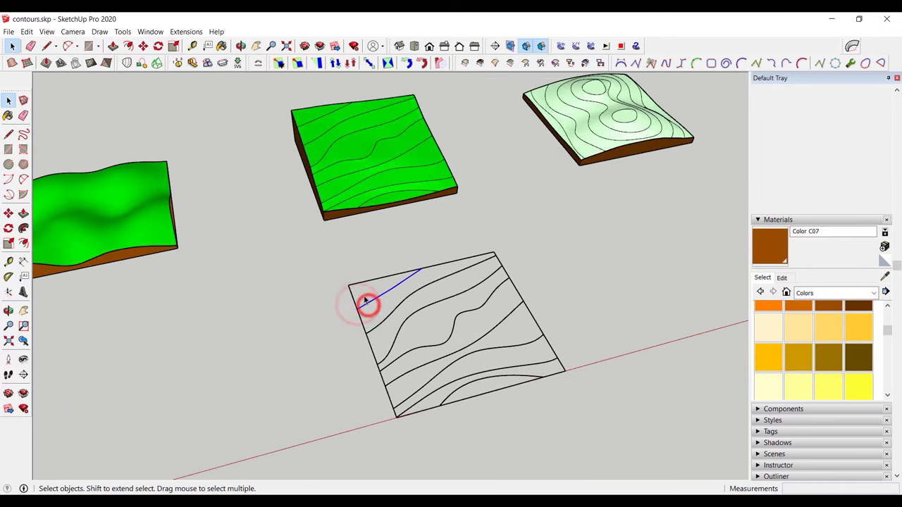
Draw a rectangle over the contour sketch to fill it with strip faces
key("r")
left_click(349, 283)
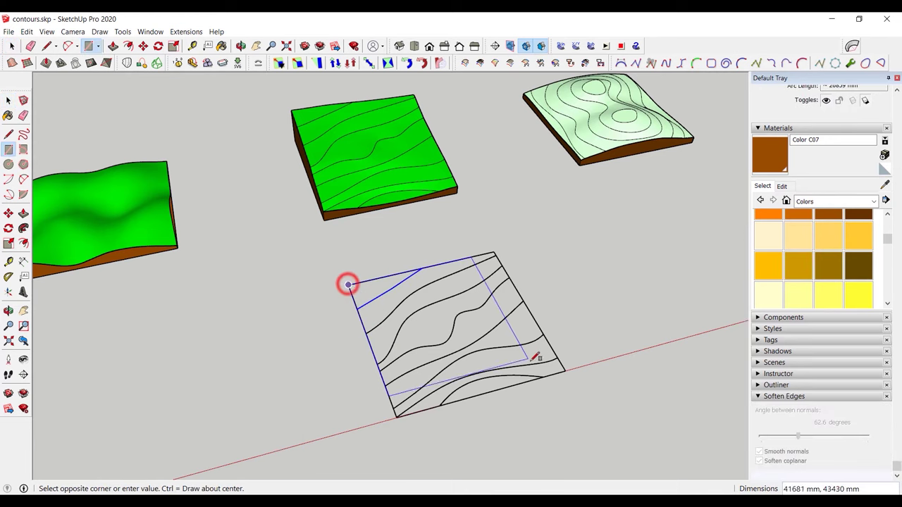
left_click(566, 369)
key("space")
Begin Push/Pulling the front contour strip
left_click(497, 364)
key("p")
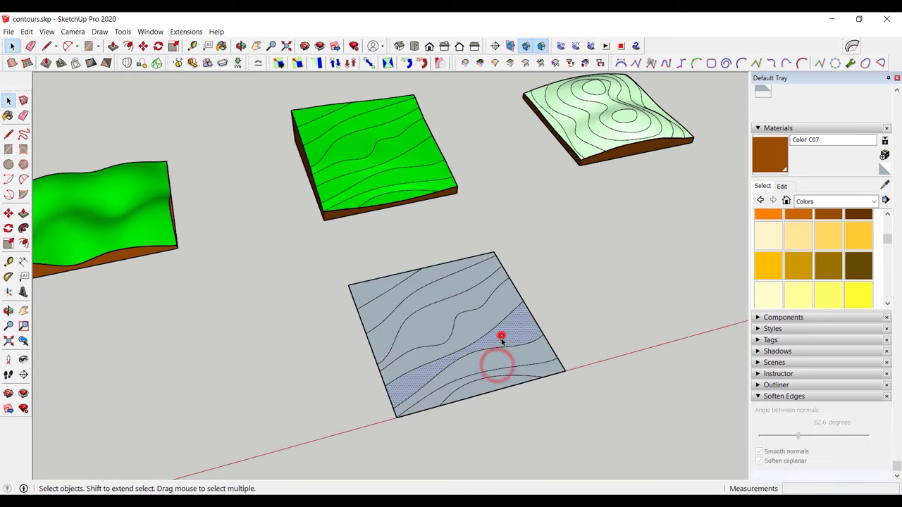
left_click(501, 338)
scroll(514, 362, "up", 3)
scroll(543, 386, "up", 3)
left_click(543, 385)
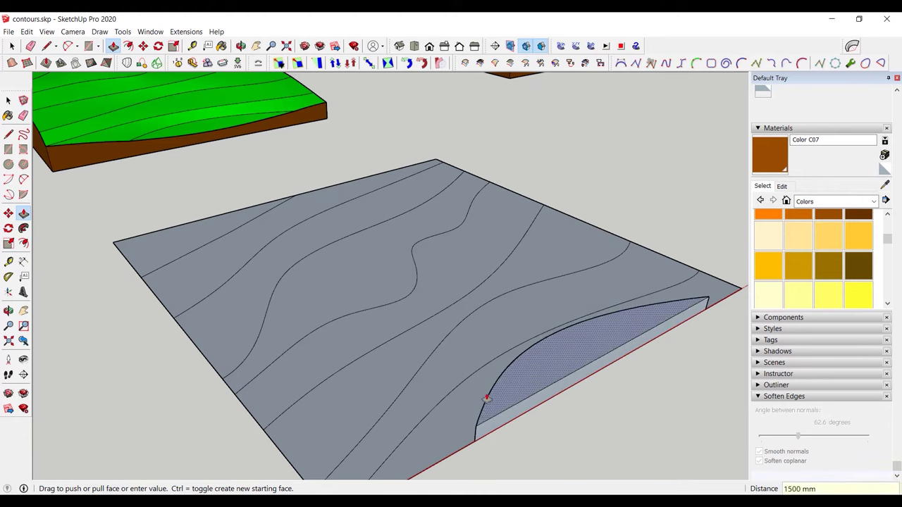
Lift the next left contour strips 1500 mm each, repeating the same push
left_click(463, 403)
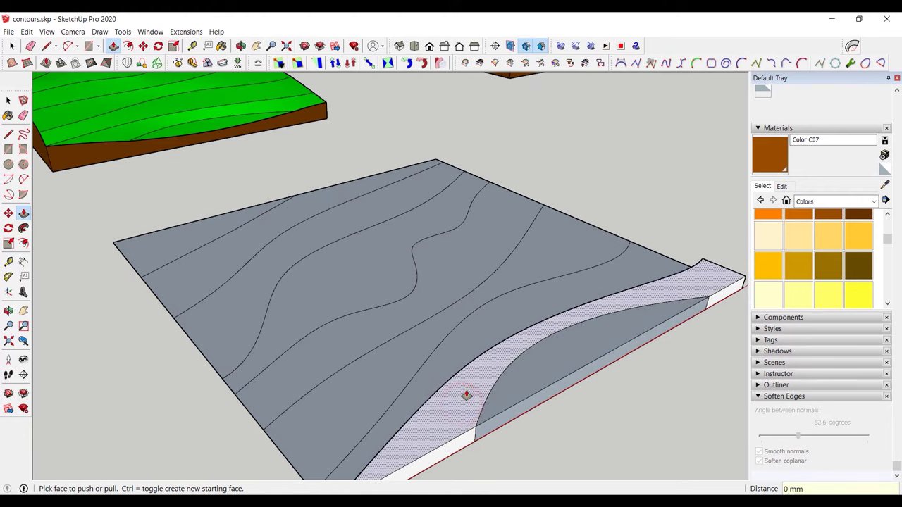
double_click(467, 394)
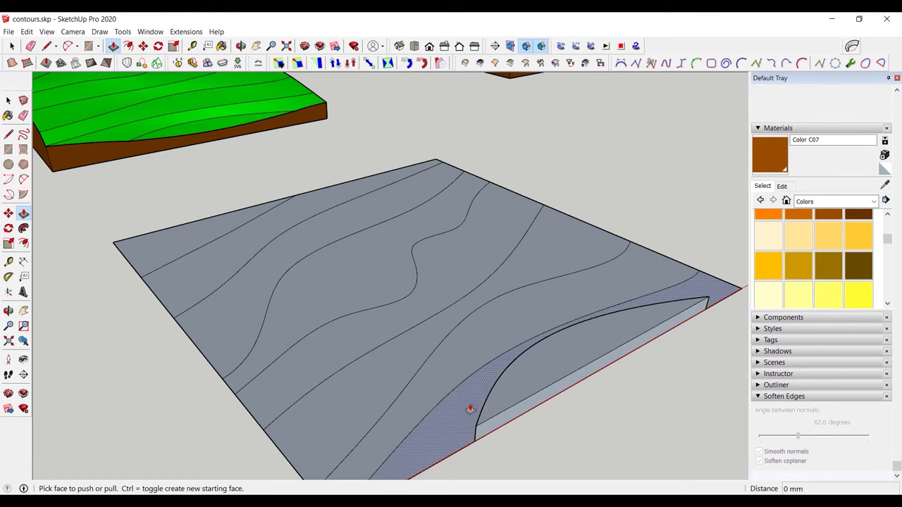
left_click(469, 403)
type("1500")
left_click(486, 397)
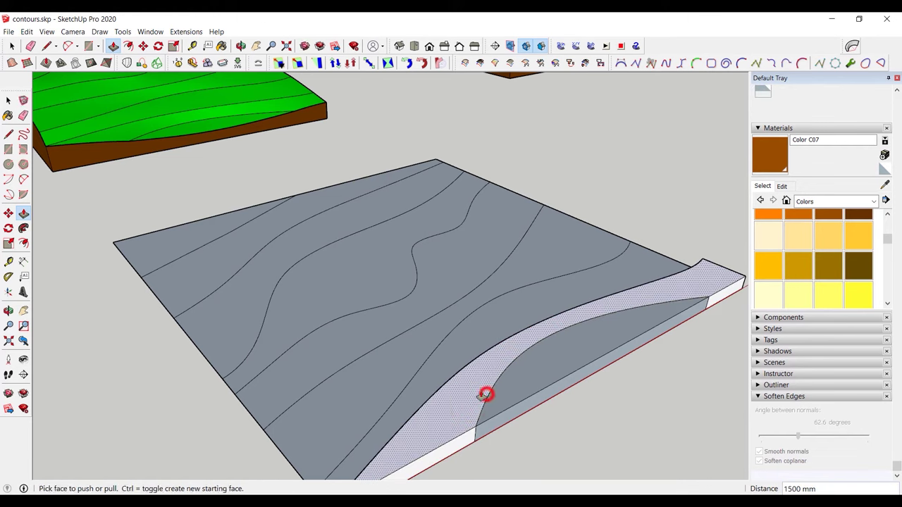
left_click(478, 392)
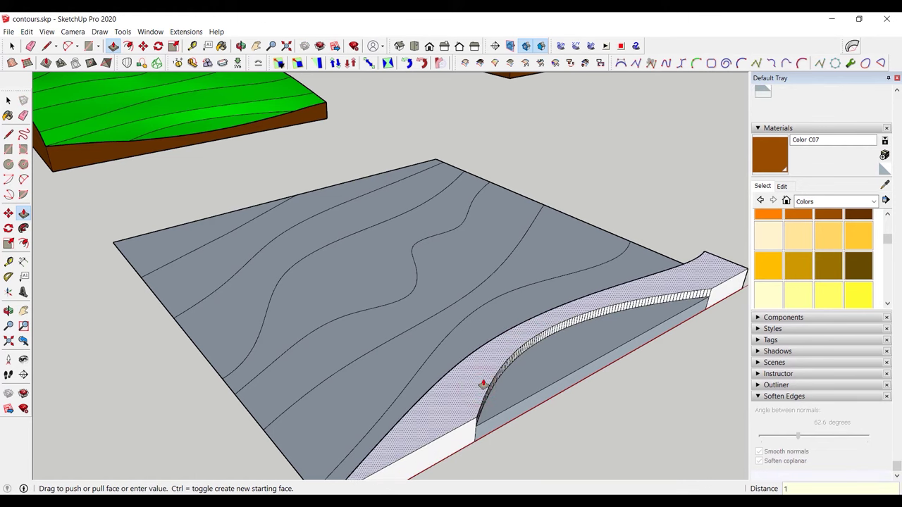
type("500")
key("Return")
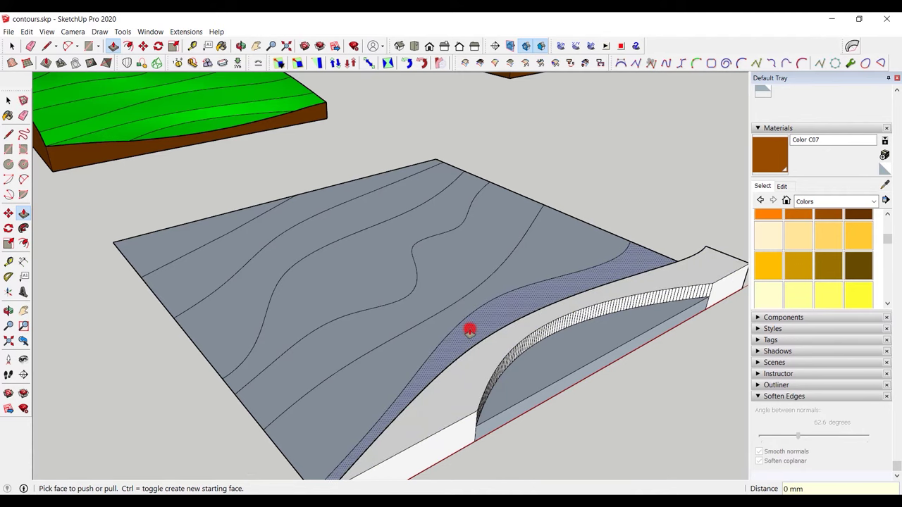
double_click(476, 324)
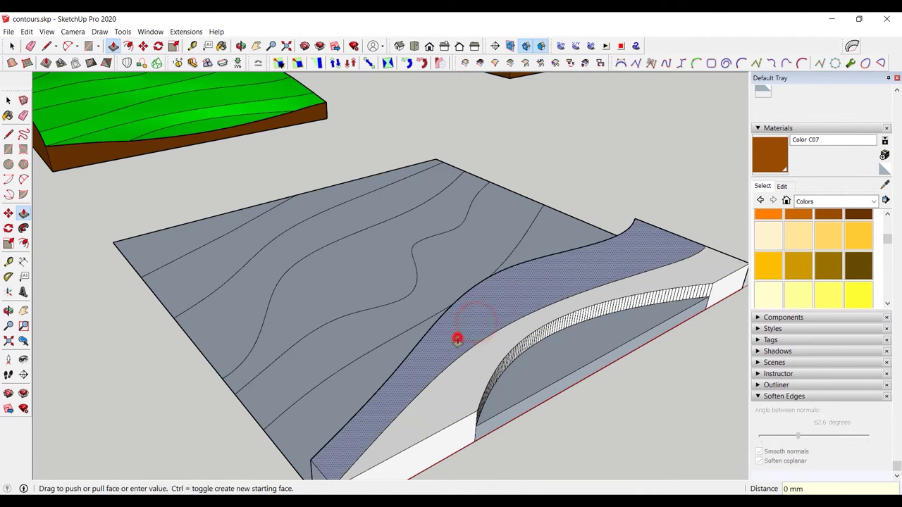
double_click(457, 338)
Pull the middle and left strips up to higher terrace levels
mouse_move(458, 338)
middle_mouse_down()
mouse_move(502, 324)
mouse_move(447, 332)
middle_mouse_up()
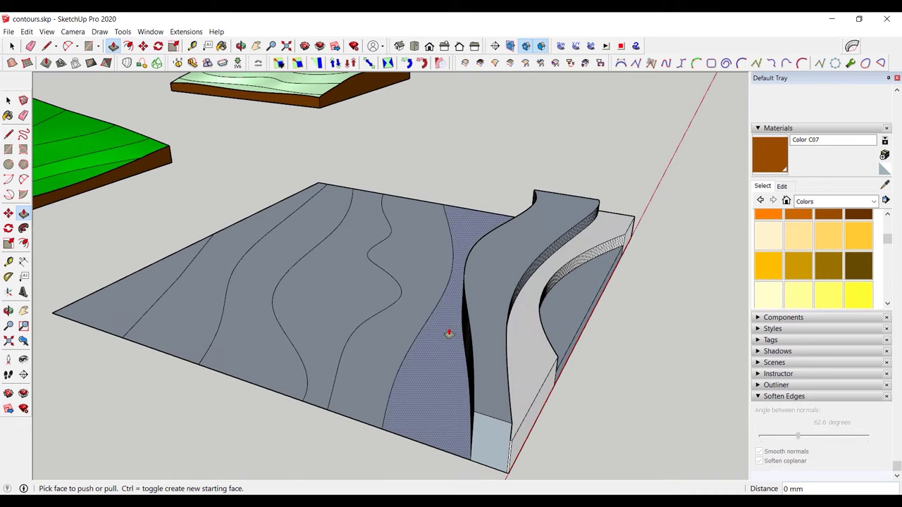
left_click_drag(450, 329, 451, 290)
double_click(378, 324)
left_click_drag(379, 324, 399, 277)
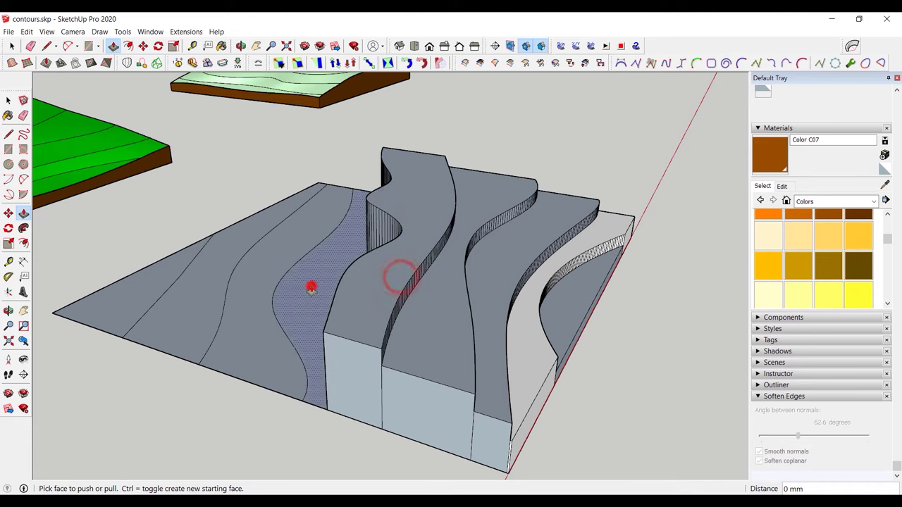
left_click_drag(311, 289, 346, 239)
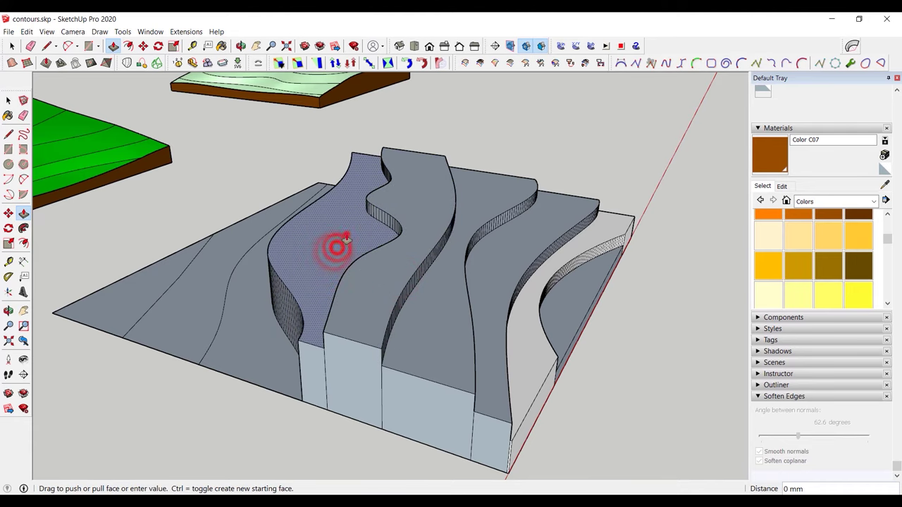
left_click(350, 235)
Raise the lower left strip, the triangular face and the leftmost top face to their terrace levels
left_click(254, 293)
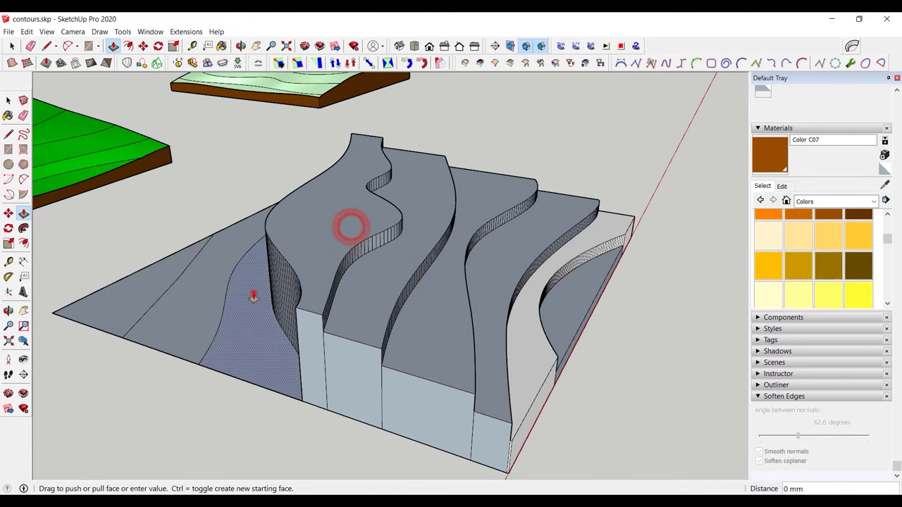
left_click(256, 259)
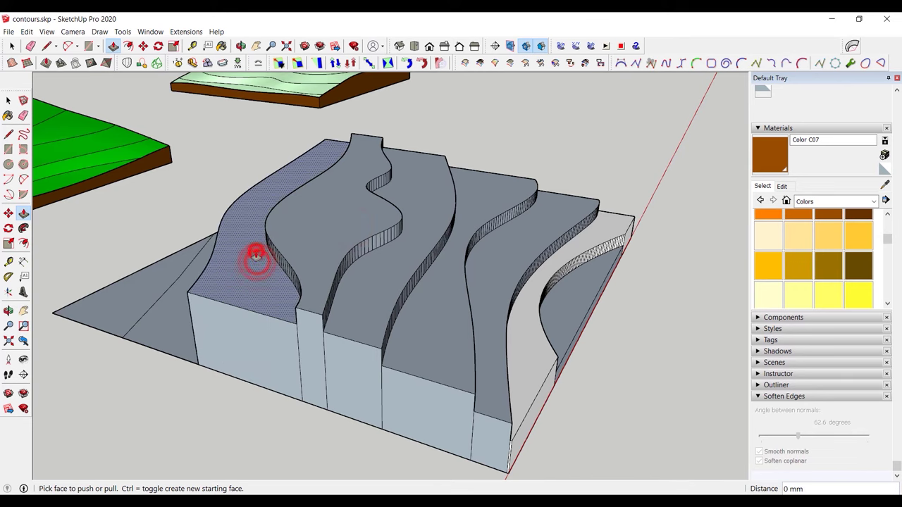
left_click(252, 248)
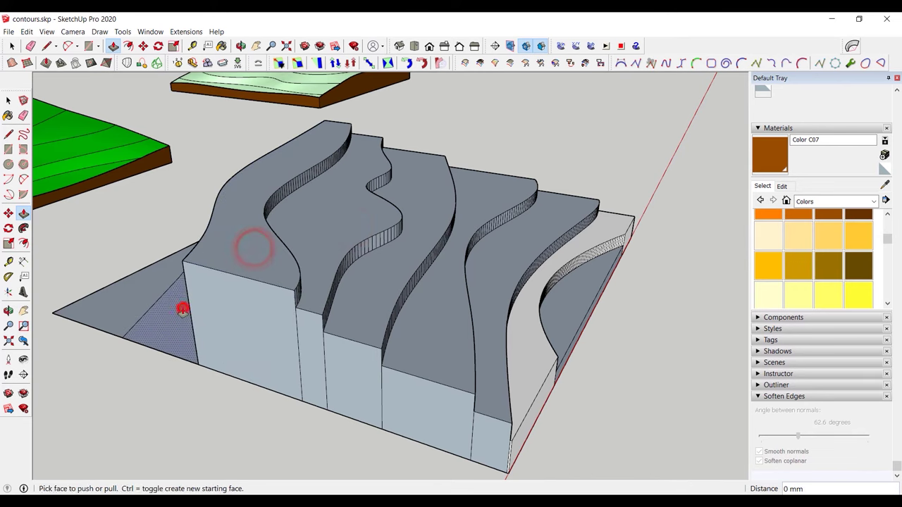
left_click(180, 307)
left_click(173, 275)
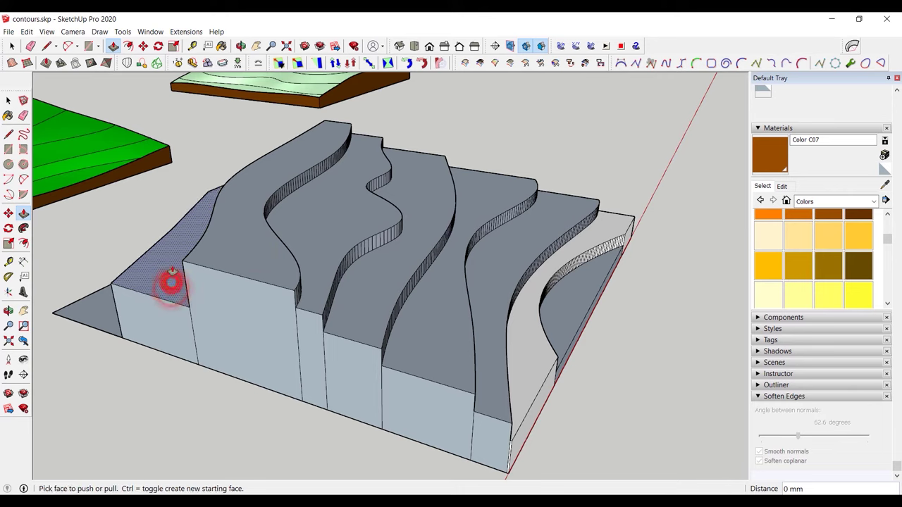
left_click(175, 252)
left_click(175, 243)
Adjust the leftmost block's height and lift the final lower-left terrace
left_click(165, 248)
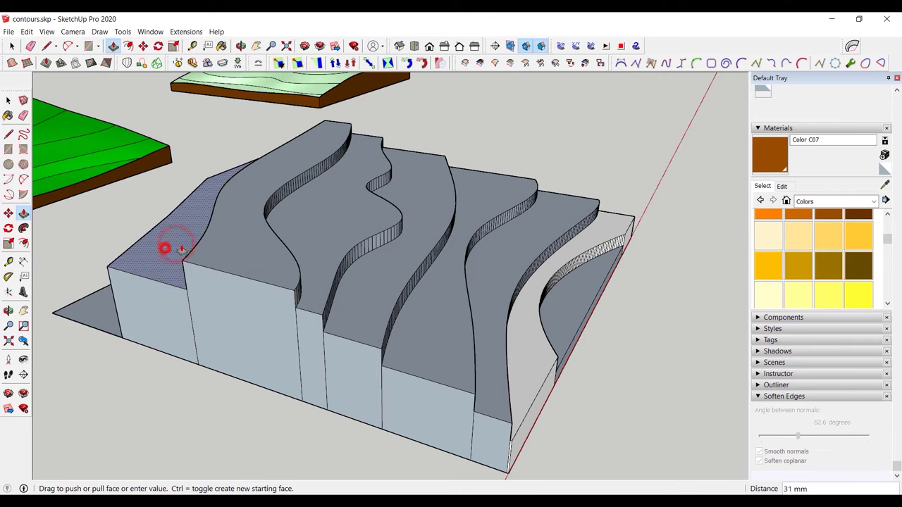
left_click(191, 232)
left_click(189, 232)
type("1500")
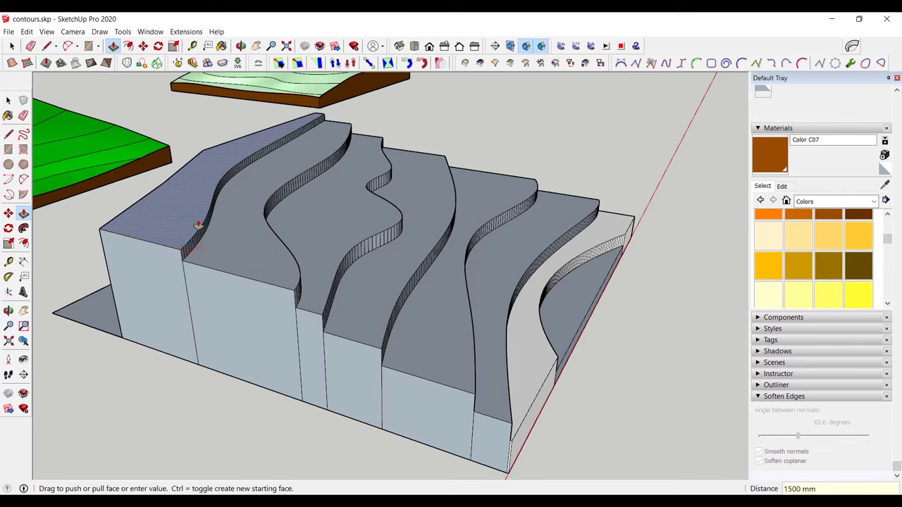
left_click(198, 224)
left_click(84, 317)
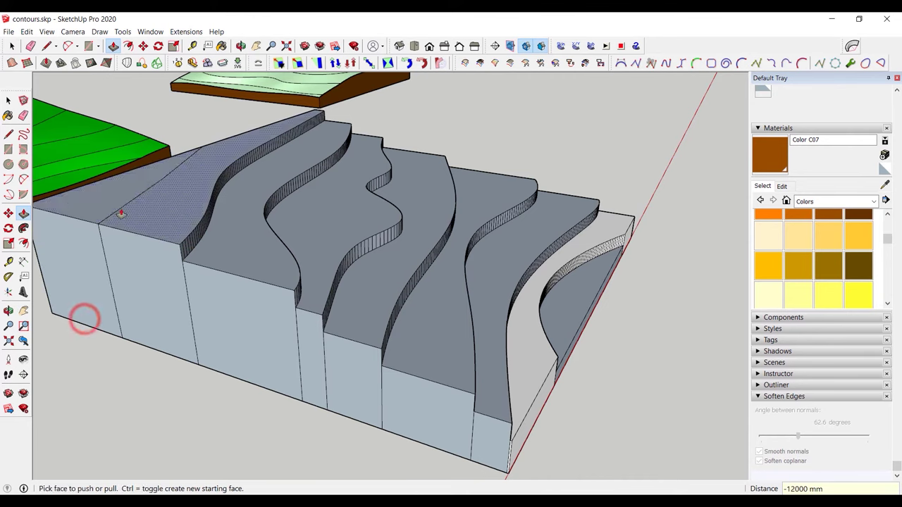
left_click(85, 318)
key("Return")
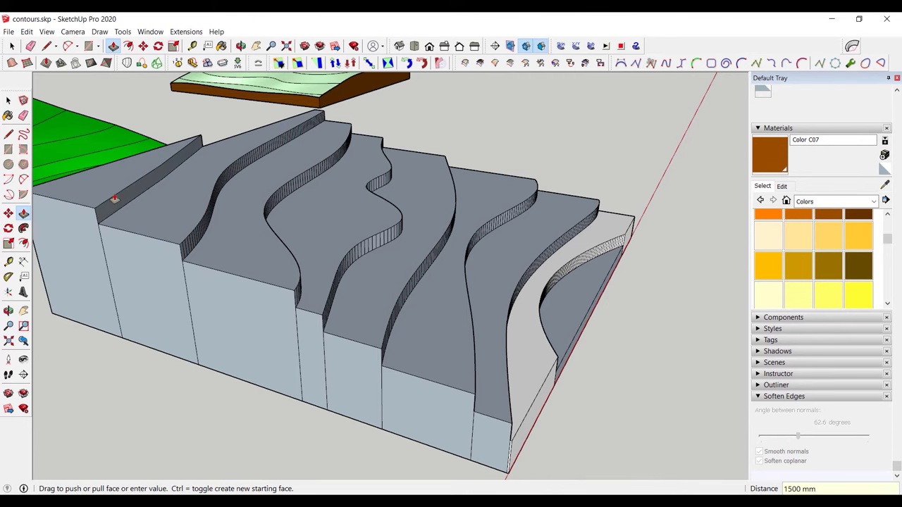
key("space")
Select the entire terraced model and paint all its faces with green Color F07
middle_click_drag(114, 200, 383, 338)
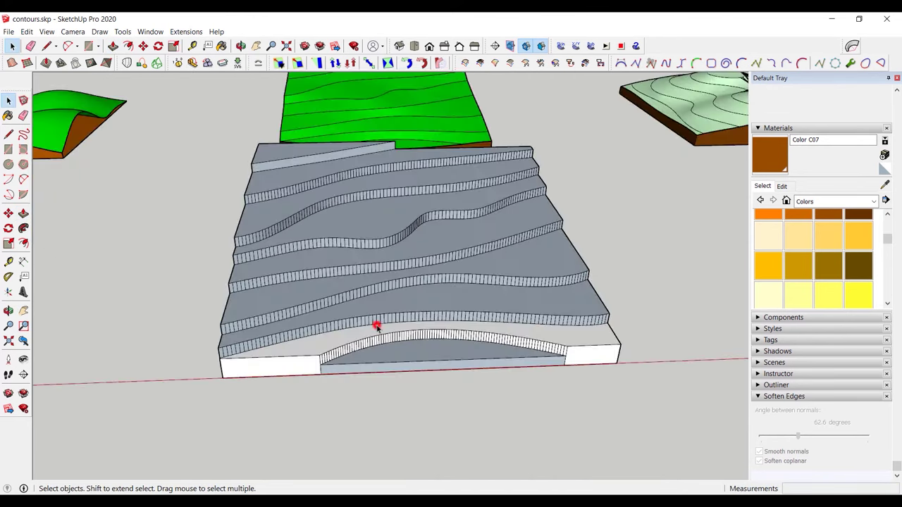
triple_click(322, 336)
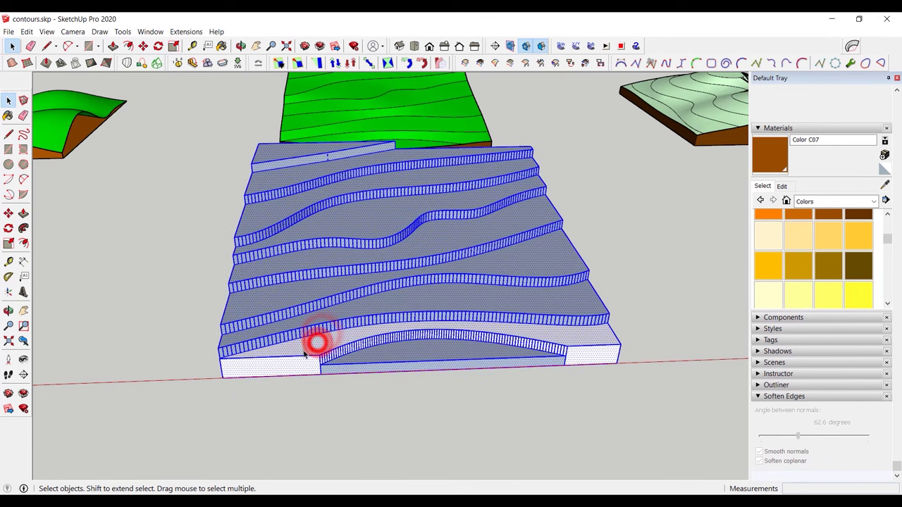
middle_click_drag(298, 310, 387, 282)
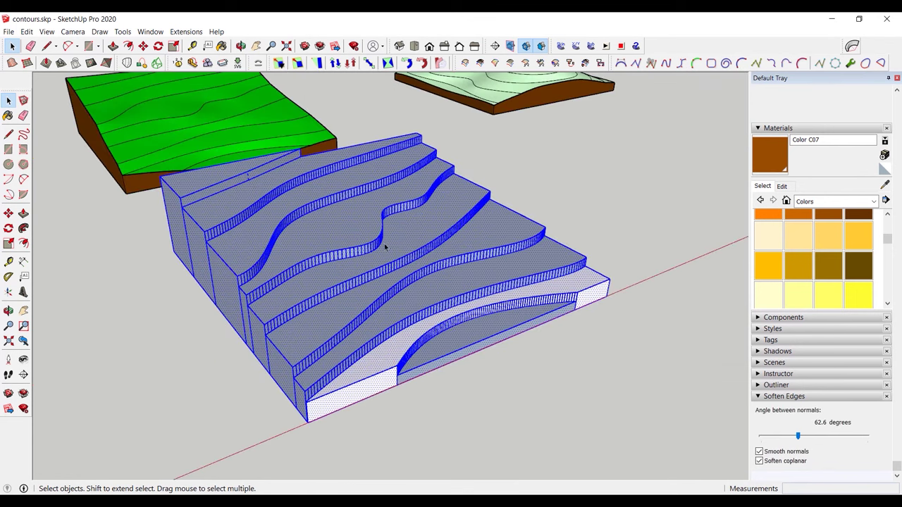
key("b")
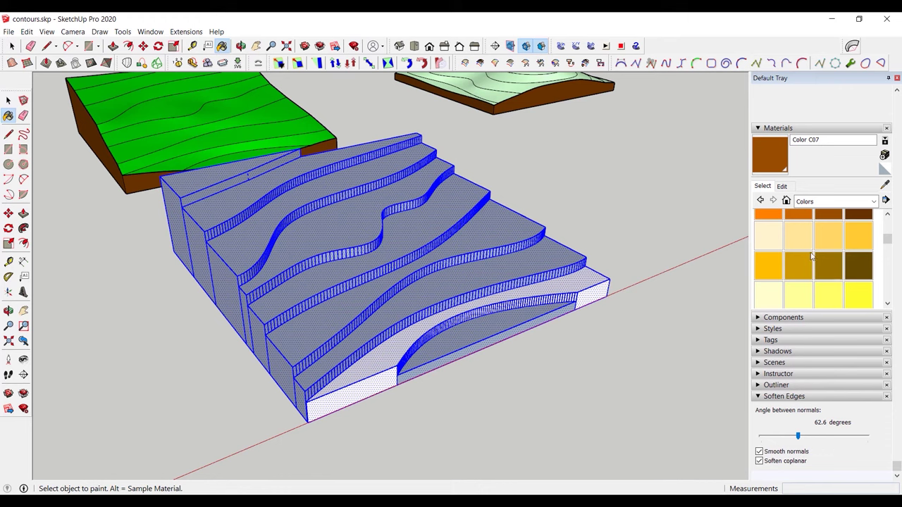
scroll(814, 257, "up", 2)
scroll(815, 257, "down", 4)
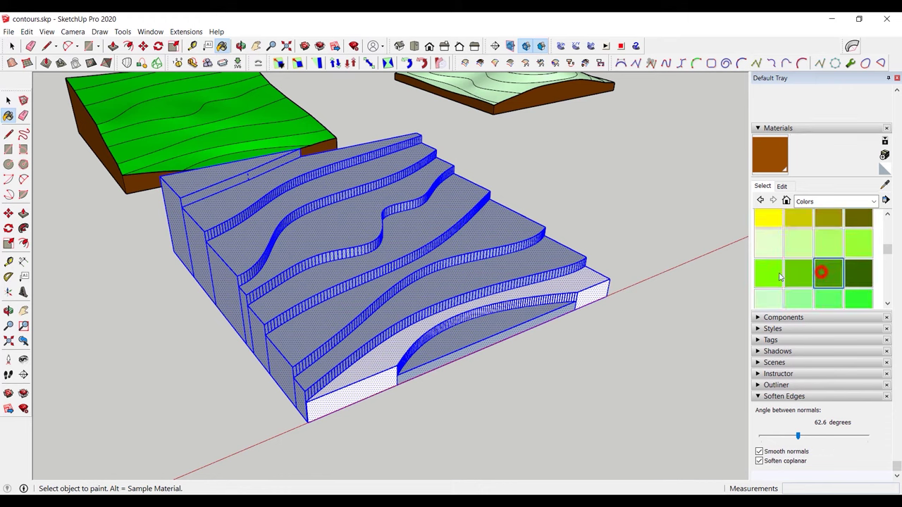
left_click(442, 266)
left_click(396, 352)
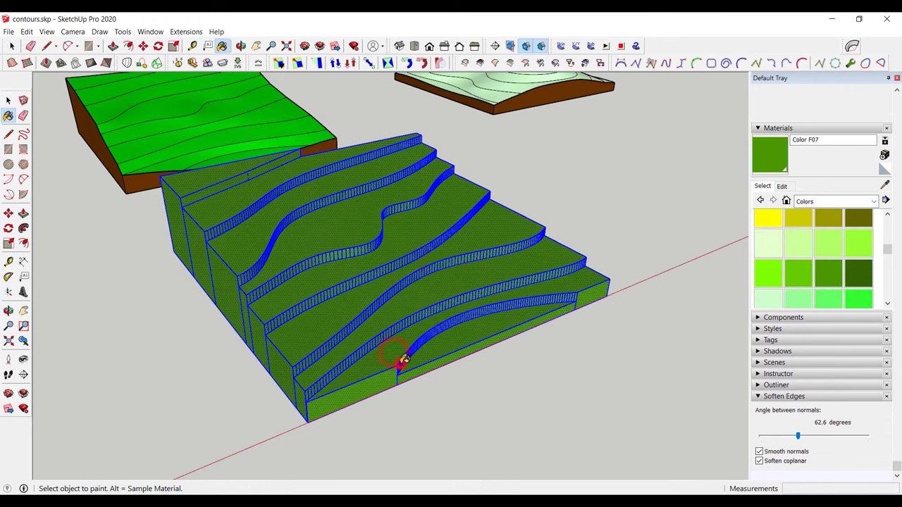
key("space")
scroll(440, 294, "down", 2)
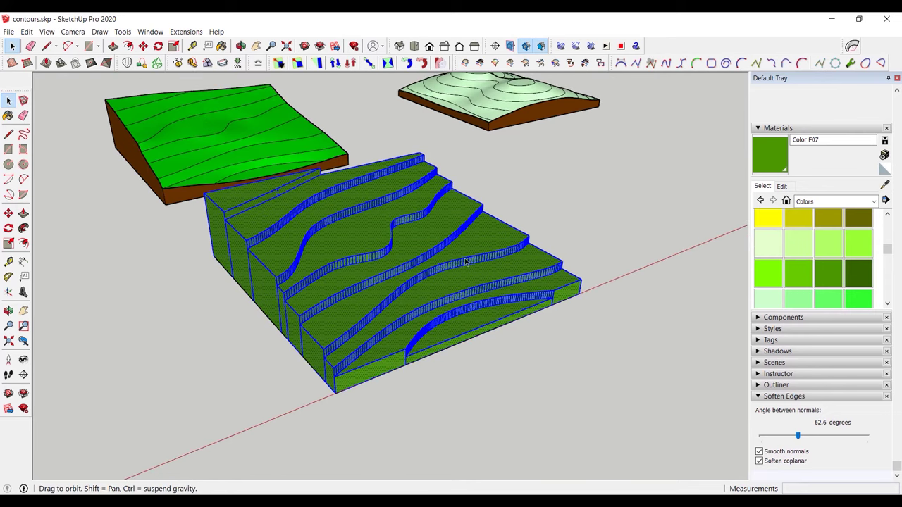
mouse_move(465, 262)
middle_mouse_down()
mouse_move(578, 276)
mouse_move(443, 296)
mouse_move(421, 325)
mouse_move(484, 302)
middle_mouse_up()
left_click(580, 274)
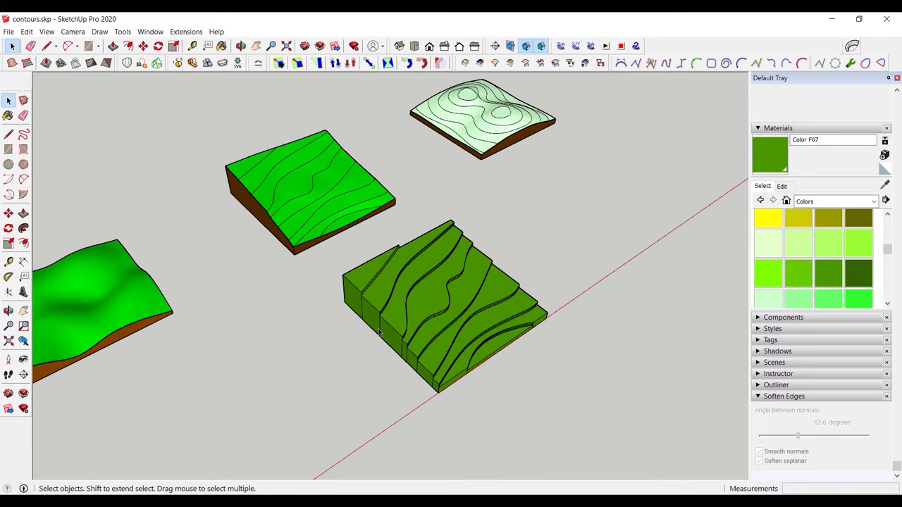
Paint the terraced model's first side face with brown Color C07
mouse_move(387, 337)
middle_mouse_down()
mouse_move(432, 333)
mouse_move(413, 306)
mouse_move(535, 354)
mouse_move(546, 319)
middle_mouse_up()
scroll(413, 306, "up", 3)
key("e")
scroll(716, 310, "up", 2)
scroll(722, 311, "down", 3)
scroll(547, 318, "up", 2)
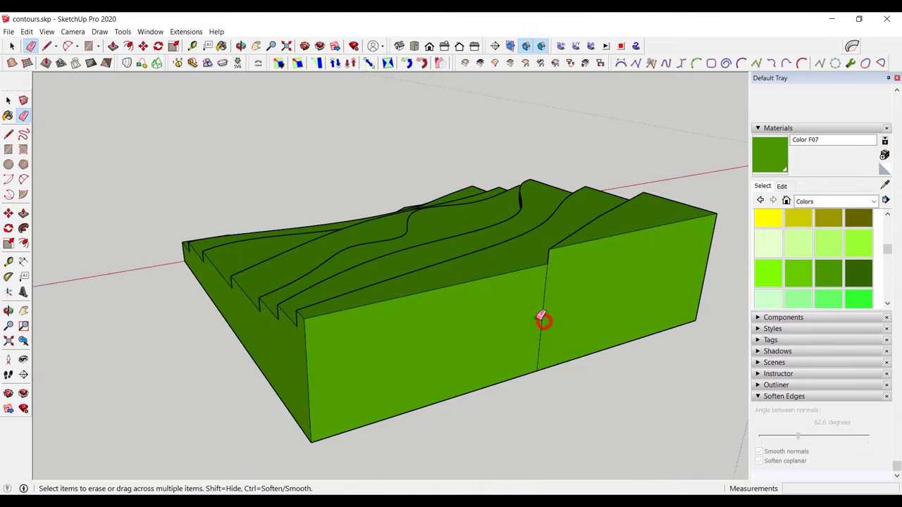
key("space")
scroll(551, 329, "down", 2)
scroll(830, 248, "up", 2)
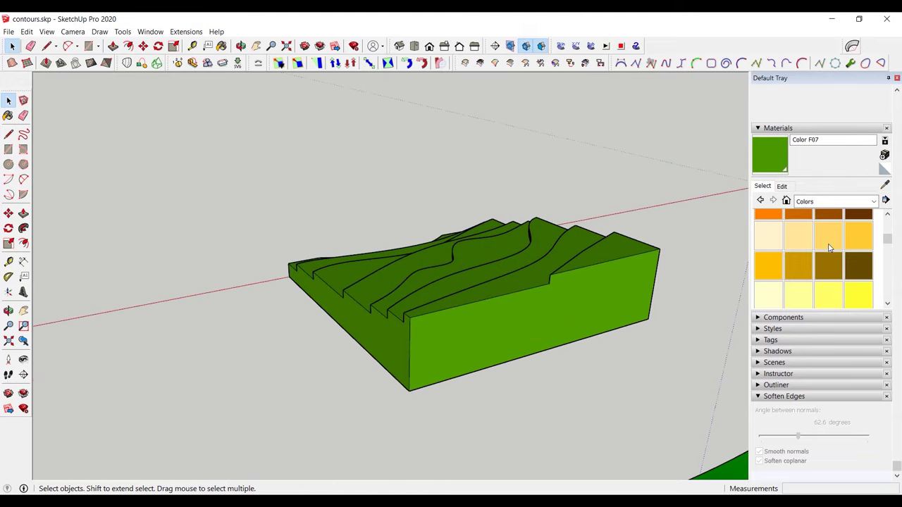
scroll(839, 252, "up", 2)
left_click(839, 264)
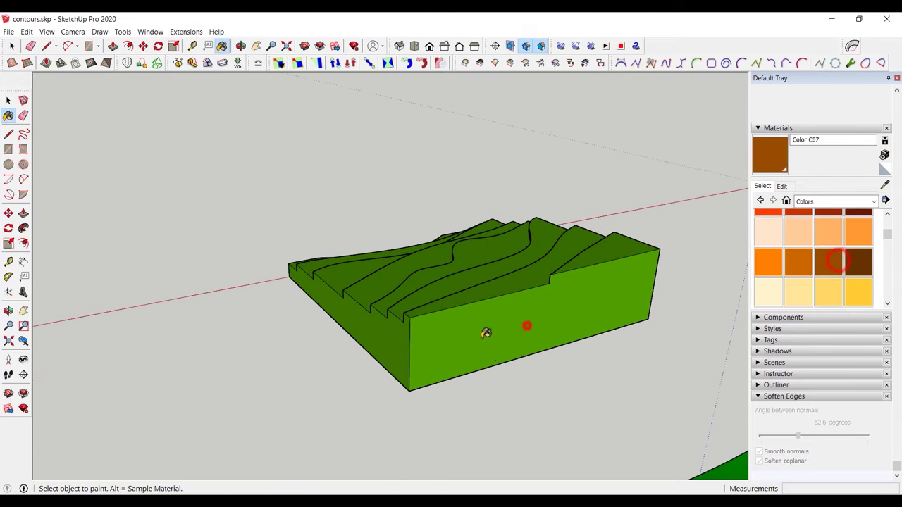
left_click(527, 324)
Paint another side brown, erase the edge splitting the front face, and colour it brown
scroll(380, 281, "up", 3)
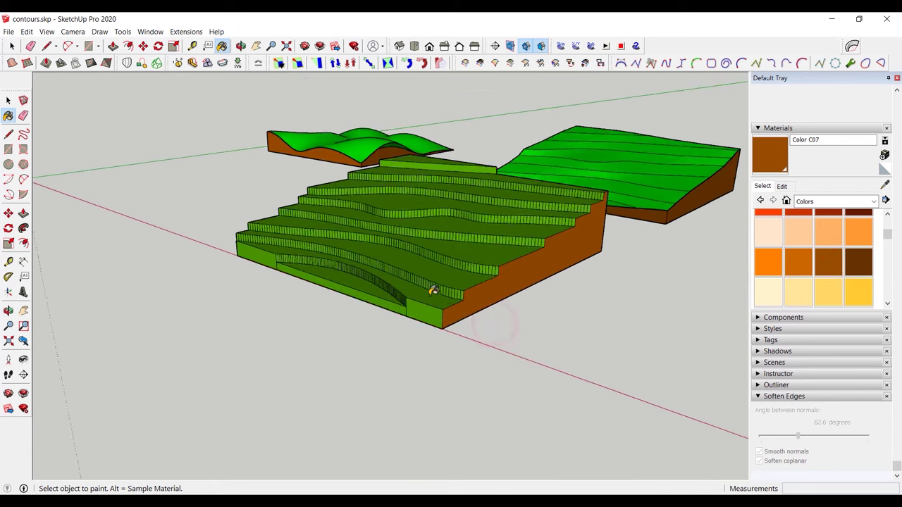
scroll(433, 288, "up", 3)
scroll(413, 308, "up", 2)
left_click(413, 311)
scroll(413, 308, "up", 2)
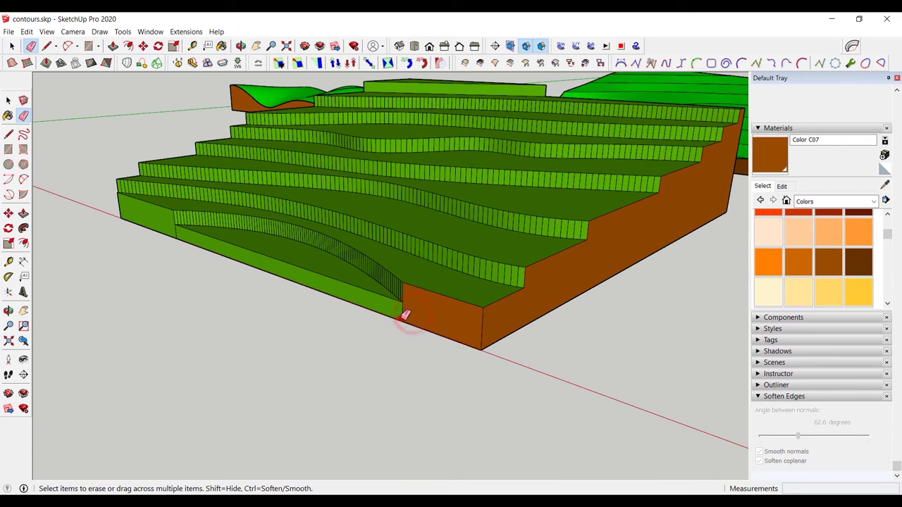
left_click(400, 318)
key("b")
left_click(401, 306)
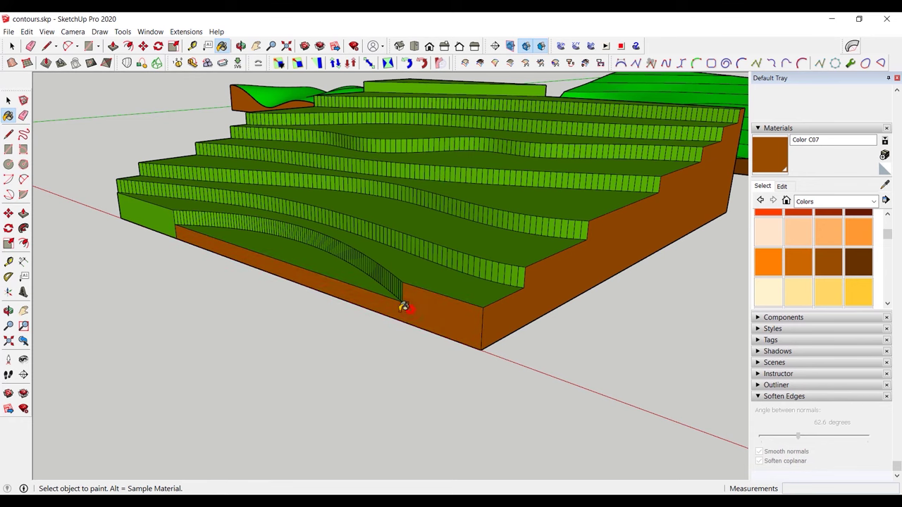
Erase the remaining seam on the other front face and paint it brown C07
mouse_move(401, 305)
middle_mouse_down()
mouse_move(257, 275)
mouse_move(282, 296)
mouse_move(173, 316)
mouse_move(131, 343)
middle_mouse_up()
scroll(257, 275, "up", 3)
key("space")
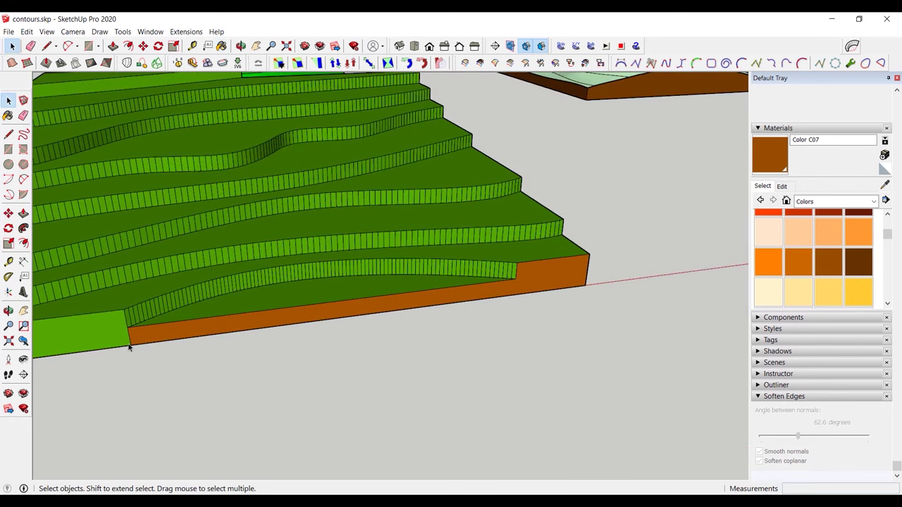
key("e")
left_click(129, 342)
key("b")
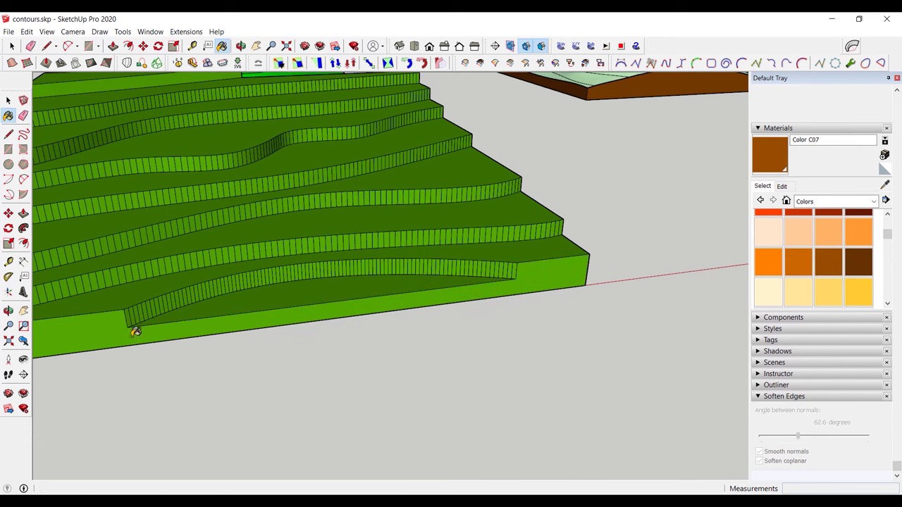
left_click(135, 331)
scroll(141, 331, "down", 3)
middle_click_drag(149, 331, 214, 338)
scroll(276, 329, "down", 2)
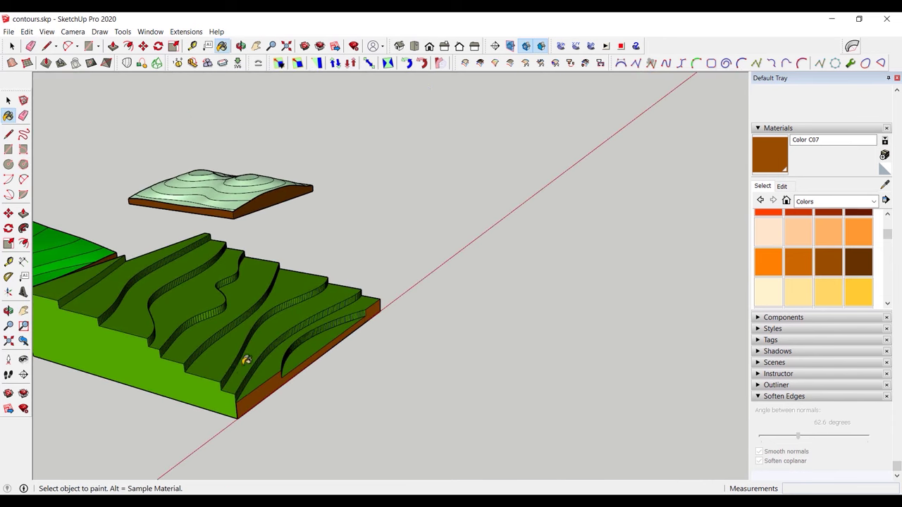
scroll(211, 386, "down", 2)
scroll(328, 357, "down", 3)
Orbit so the four terrain blocks appear side by side
mouse_move(329, 357)
middle_mouse_down()
mouse_move(364, 312)
mouse_move(280, 344)
mouse_move(159, 312)
mouse_move(237, 317)
mouse_move(317, 409)
mouse_move(249, 294)
mouse_move(487, 337)
middle_mouse_up()
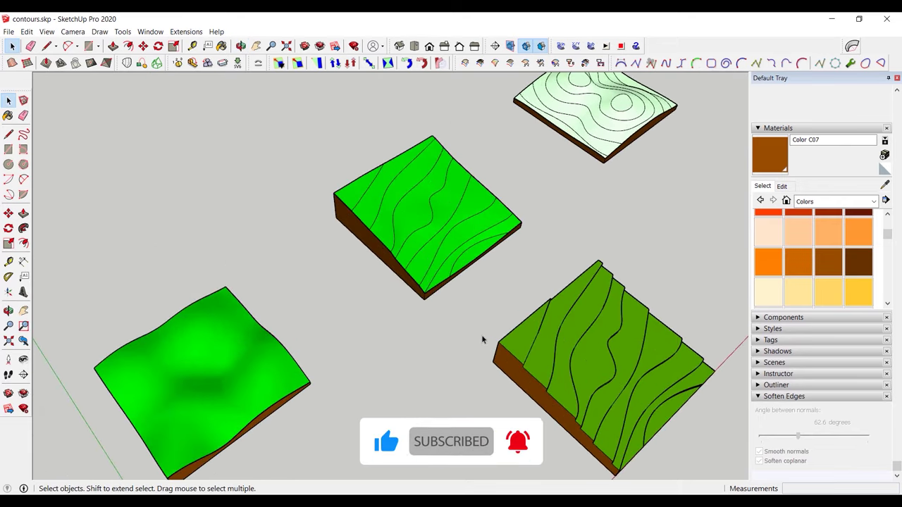